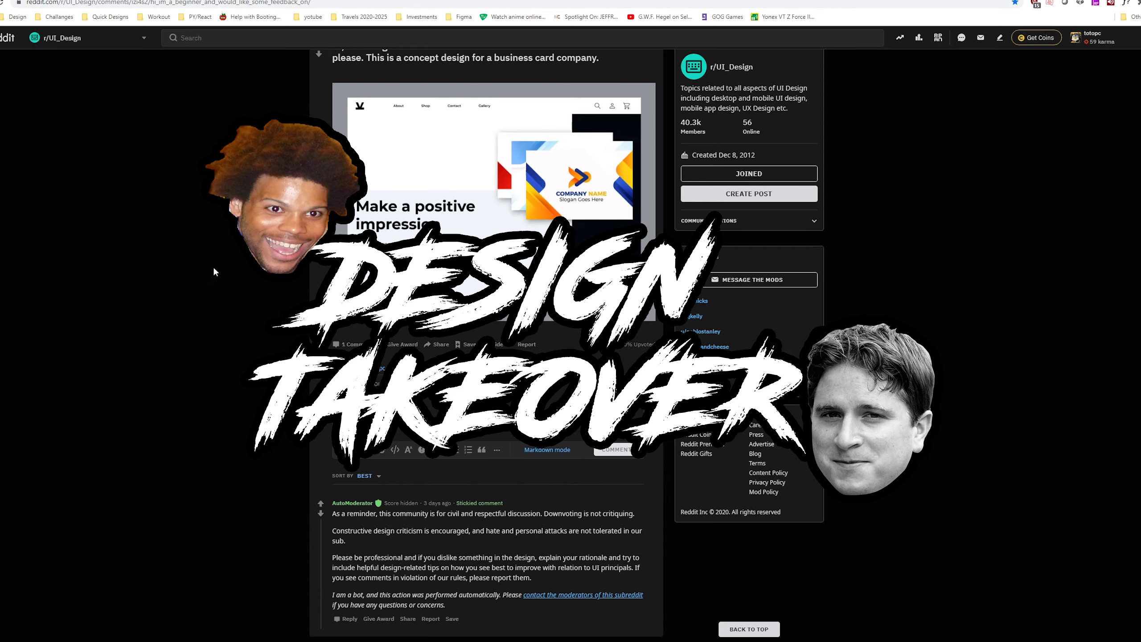
Scroll up the Reddit post and view its design image at full size
{"action": "scroll", "coordinate": [237, 273], "scroll_direction": "up", "scroll_amount": 2}
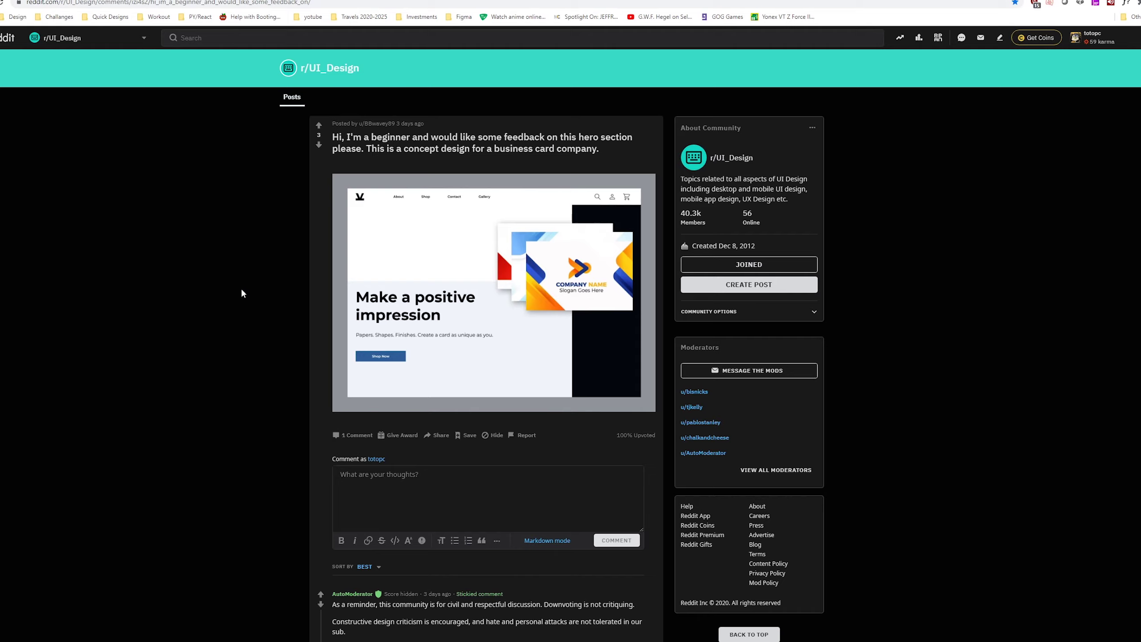
{"action": "left_click", "coordinate": [440, 215]}
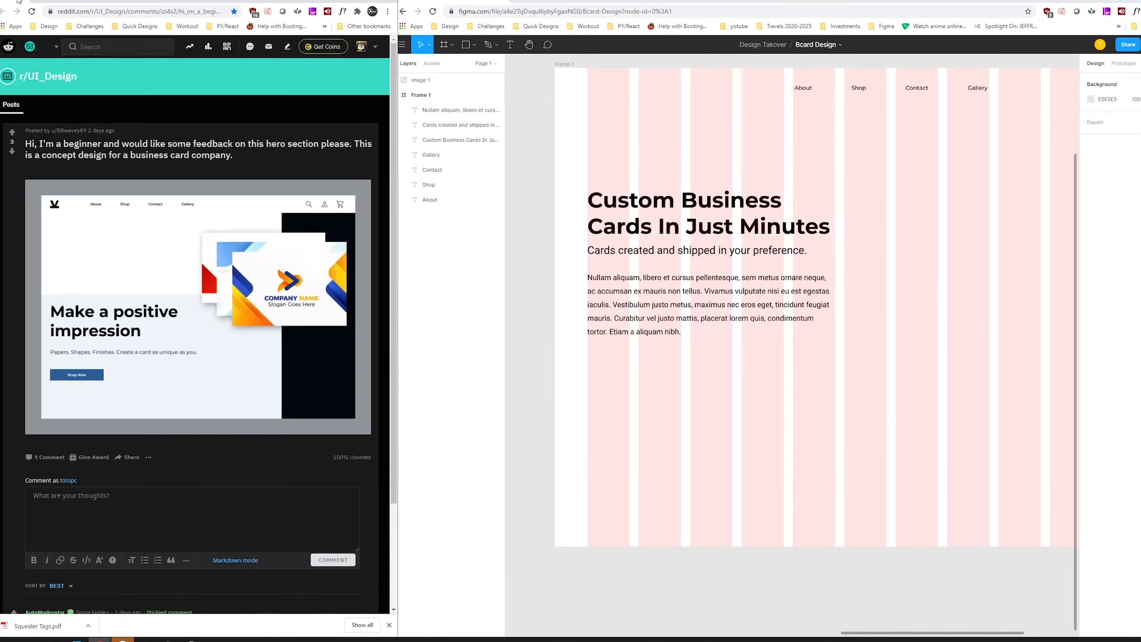
Crop the business card image, adjust its fill, draw a curved shadow, group them, and hide the grid
{"action": "left_click", "coordinate": [79, 638]}
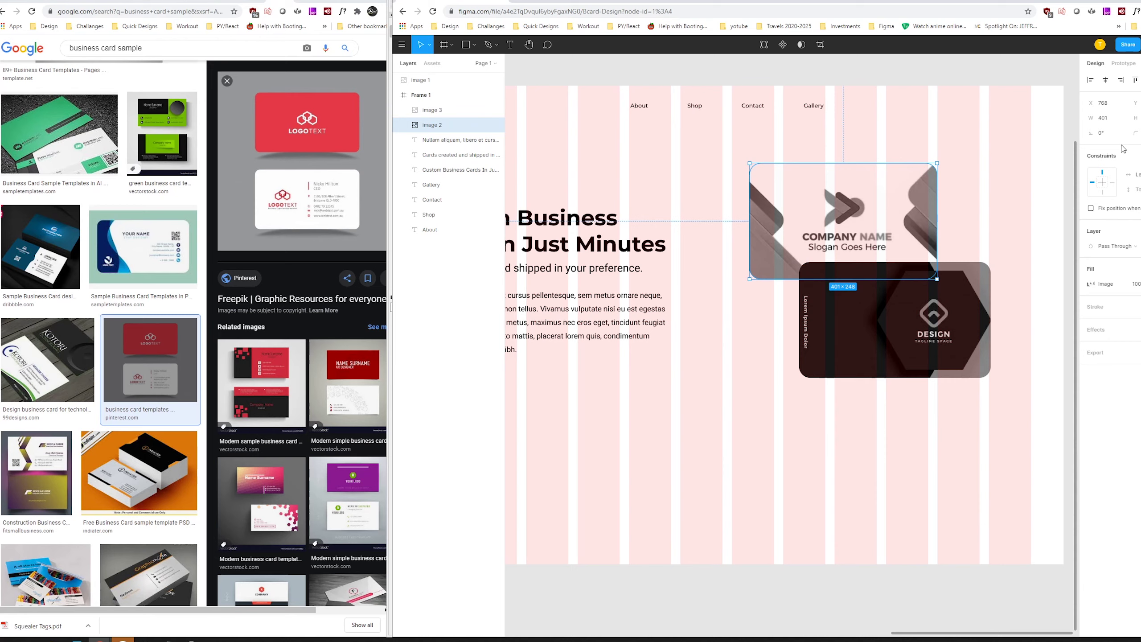
{"action": "left_click", "coordinate": [990, 306]}
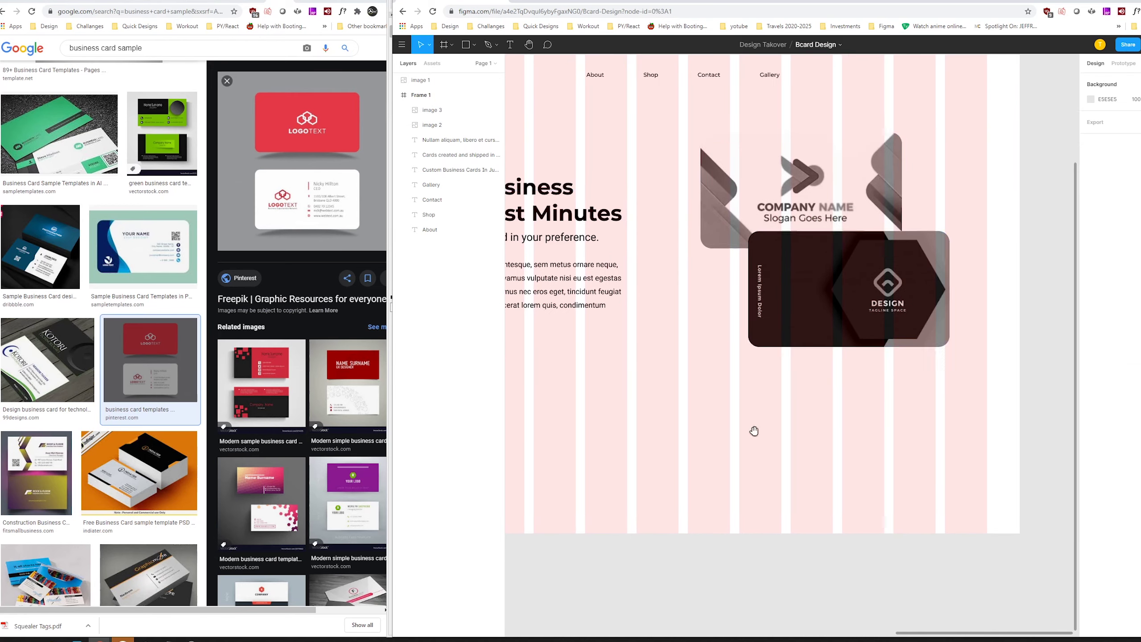
{"action": "left_click", "coordinate": [746, 371]}
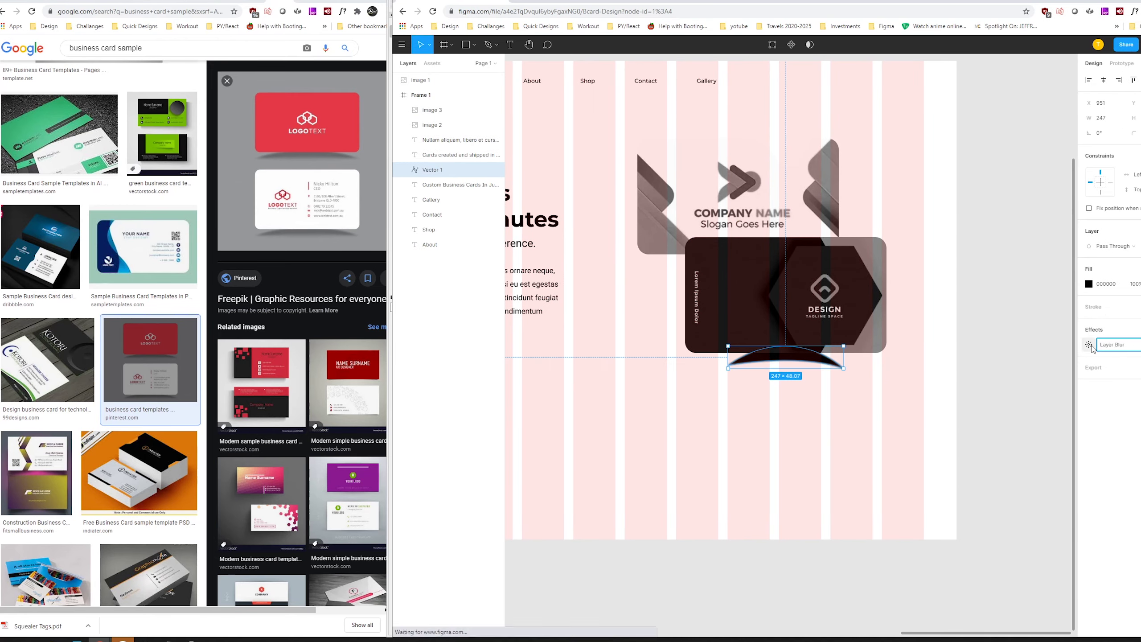
{"action": "right_click", "coordinate": [639, 357]}
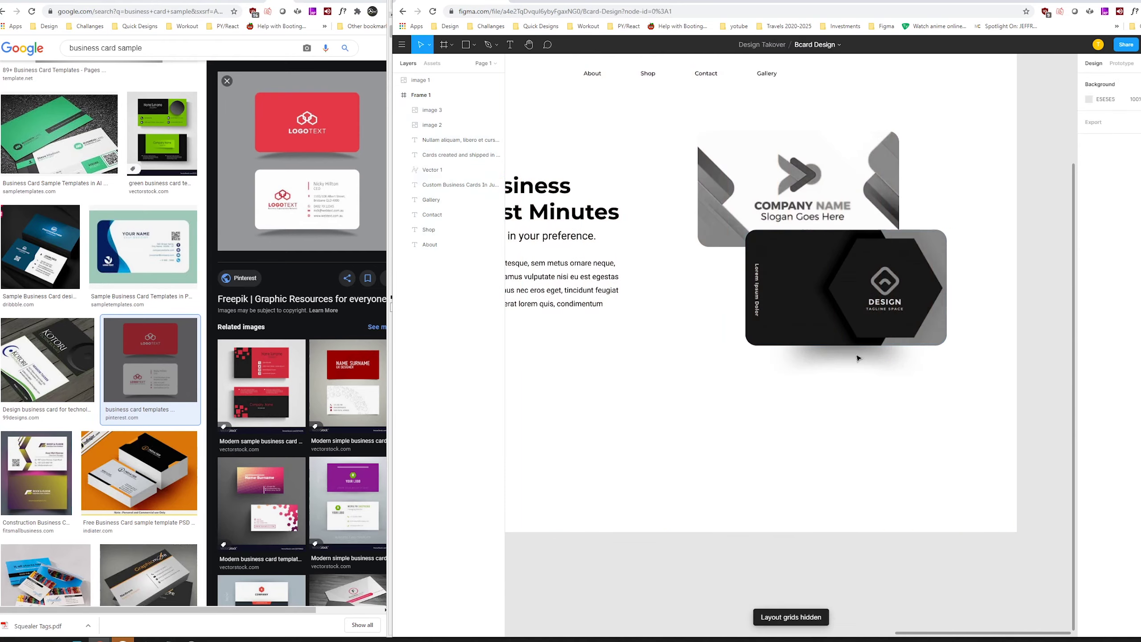
{"action": "key", "text": "Escape"}
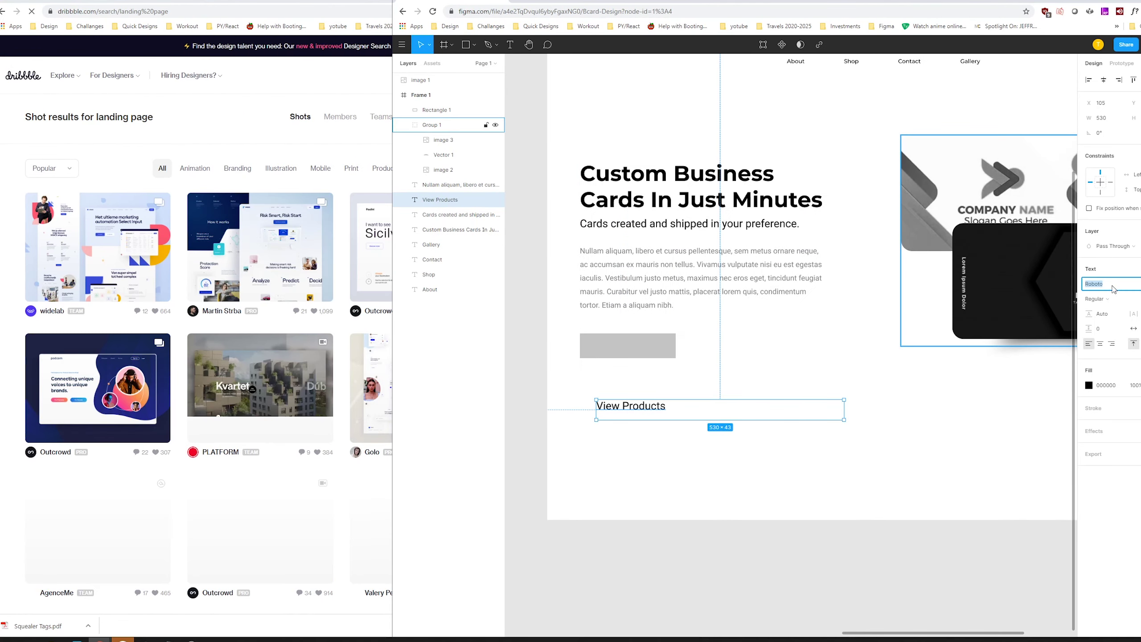
Move the View Products label onto the grey button
{"action": "left_click_drag", "start_coordinate": [667, 493], "coordinate": [649, 369]}
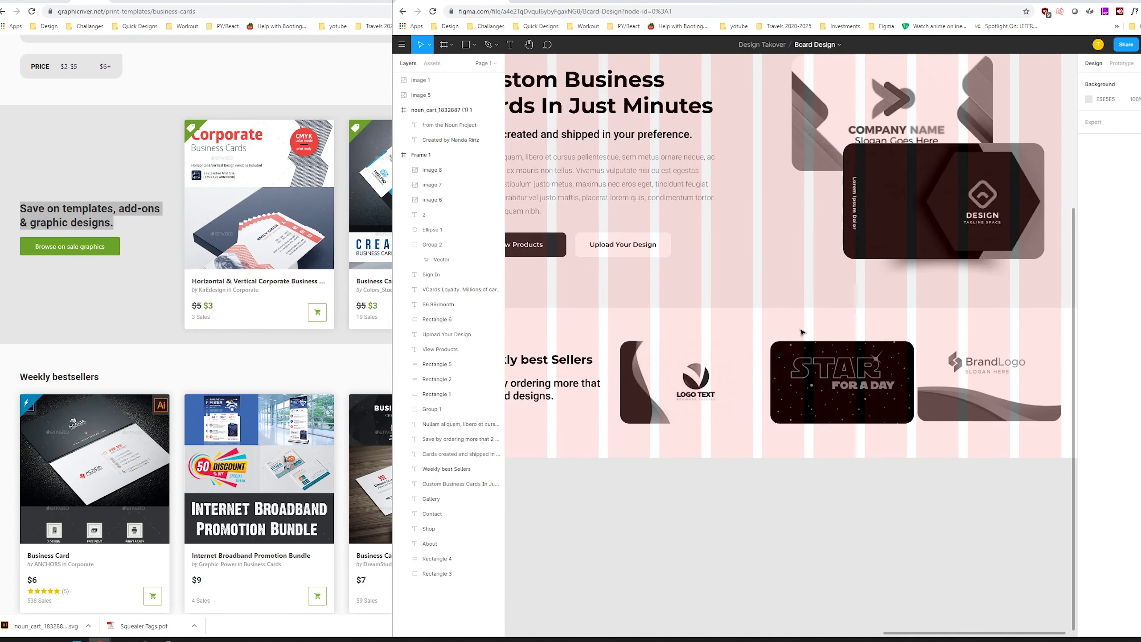
Add text labels, a five-star rating and cart buttons to the best-seller product cards
{"action": "scroll", "coordinate": [708, 448], "scroll_direction": "down", "scroll_amount": 5}
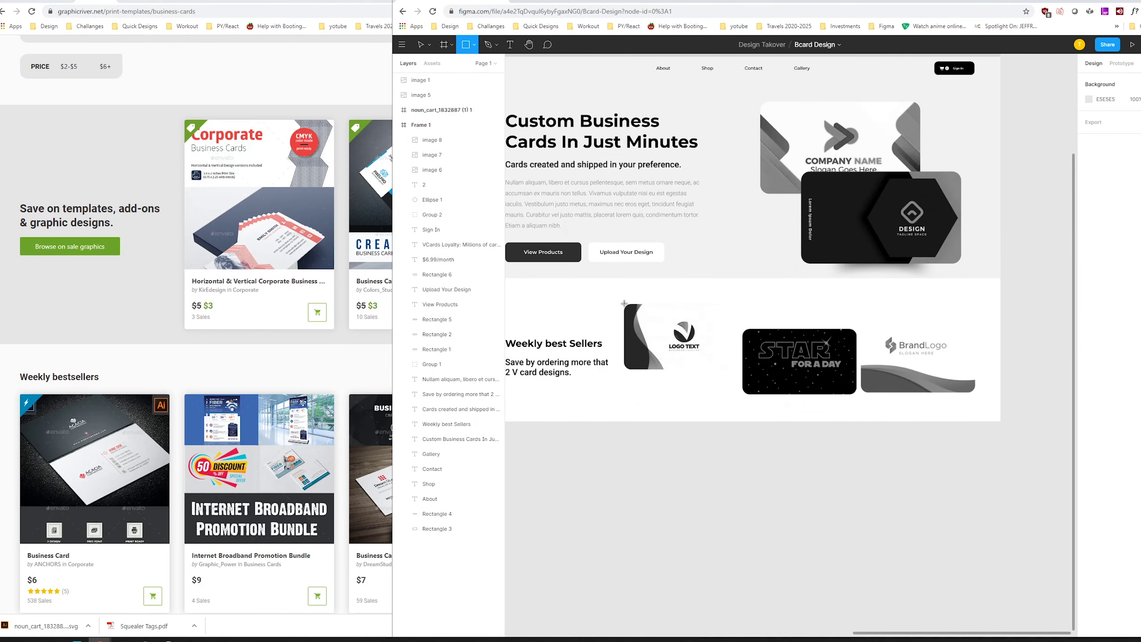
{"action": "left_click", "coordinate": [709, 390]}
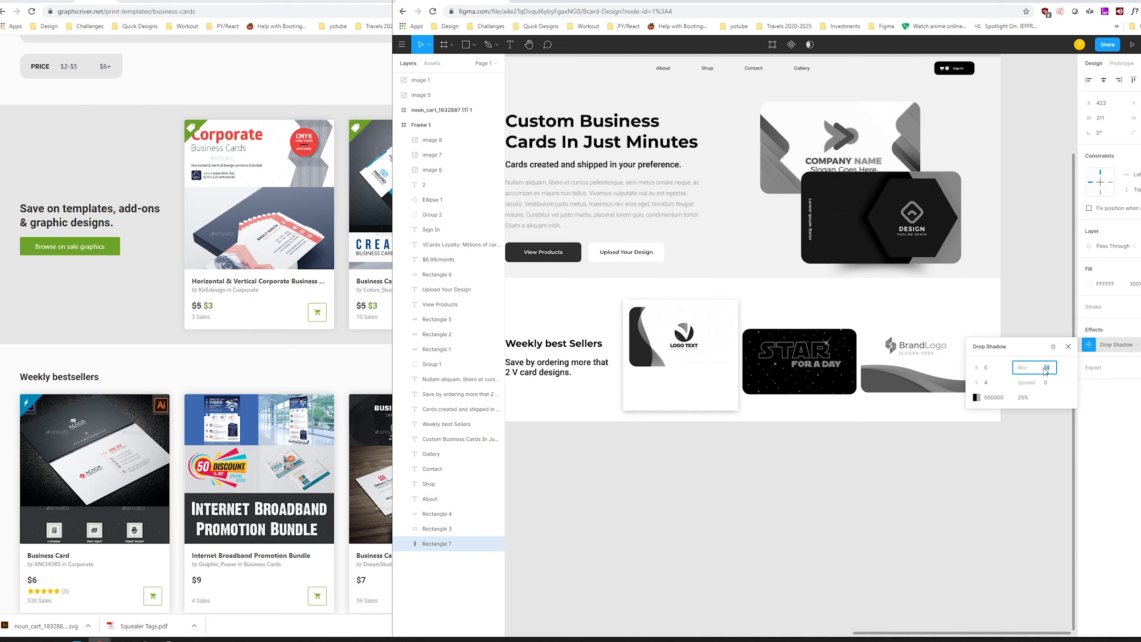
{"action": "key", "text": "t"}
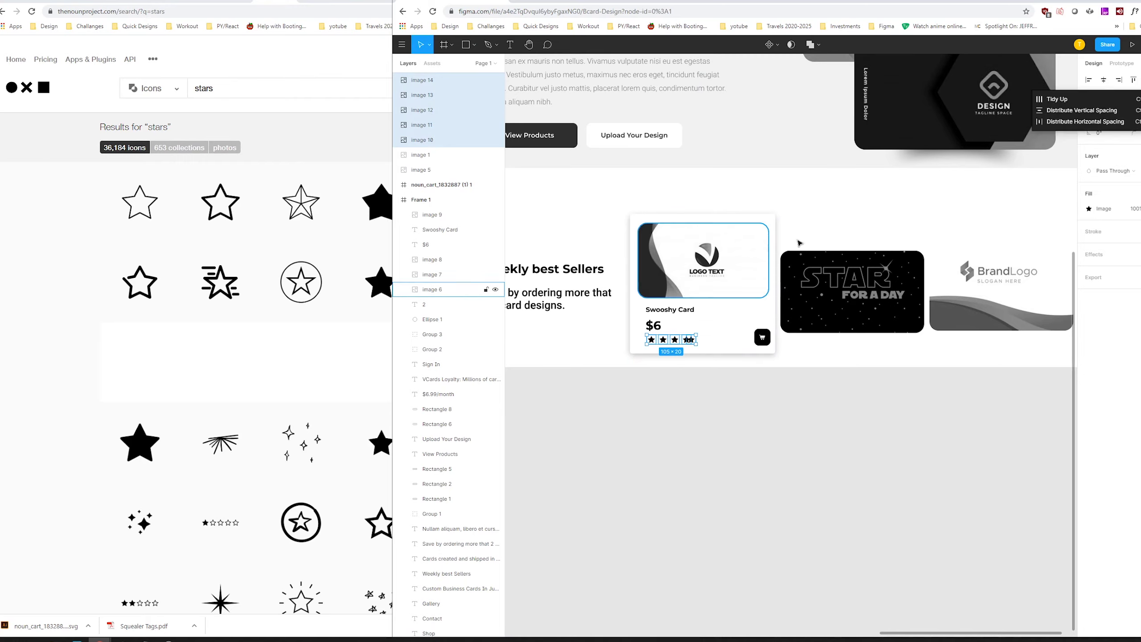
{"action": "key", "text": "ctrl+g"}
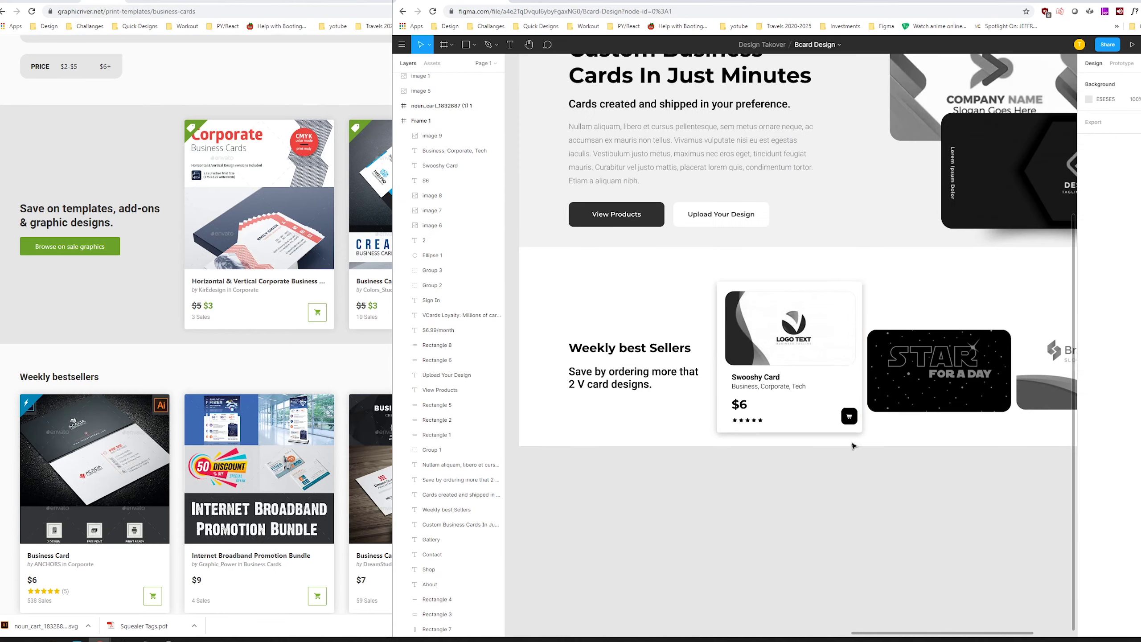
{"action": "left_click", "coordinate": [849, 412]}
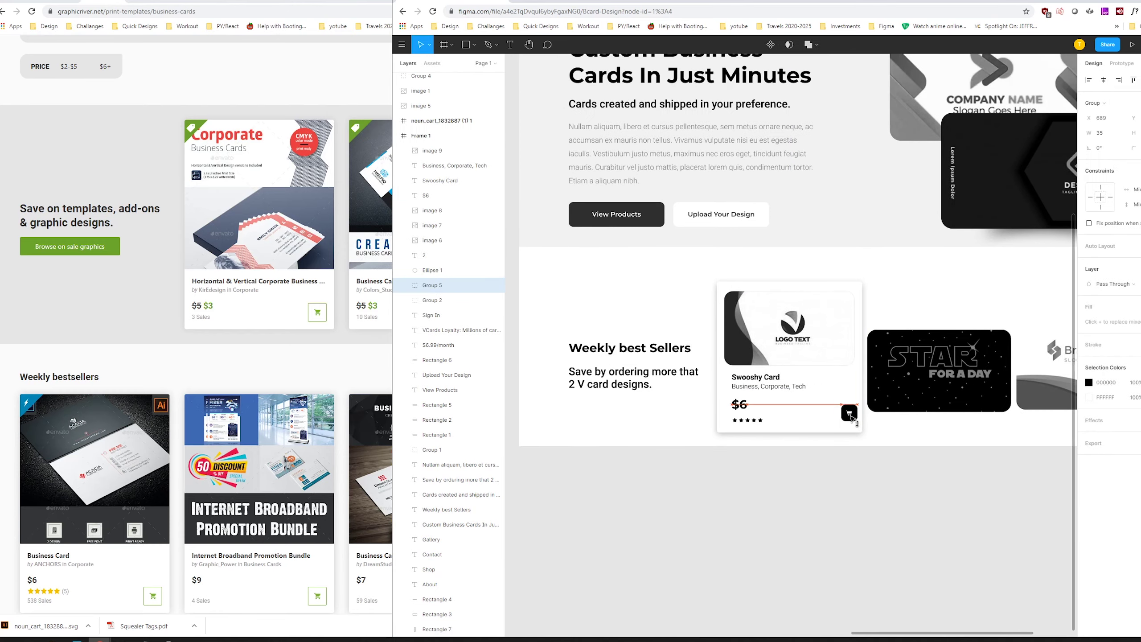
{"action": "left_click", "coordinate": [694, 395]}
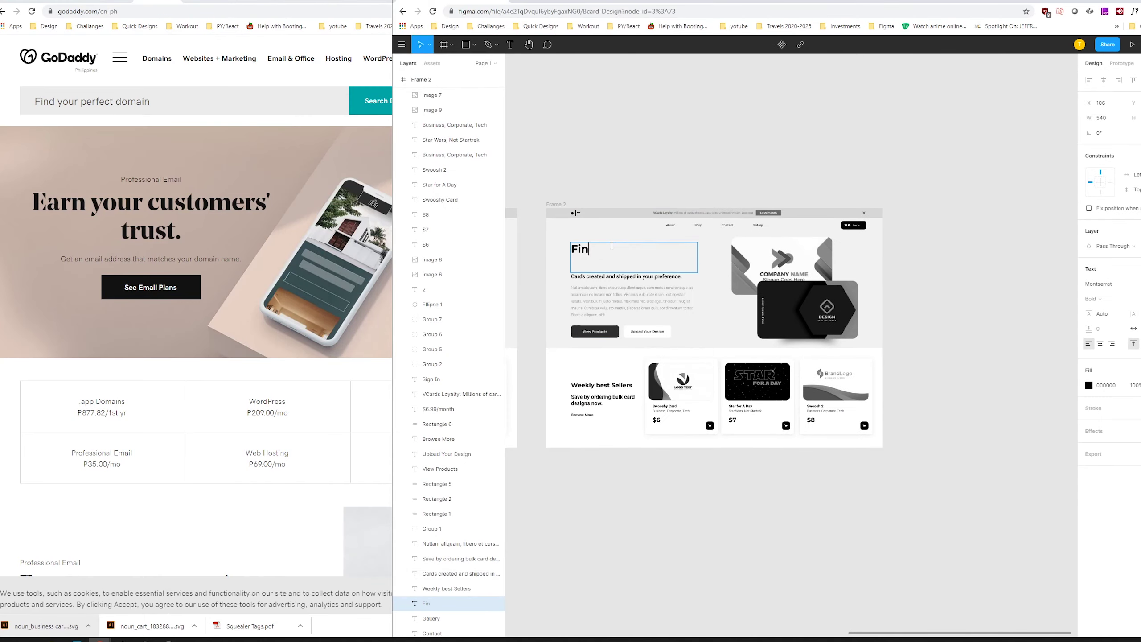
Give a fade rectangle a linear gradient with an F1F1F1 stop and fit it over the Star card
{"action": "left_click", "coordinate": [908, 284]}
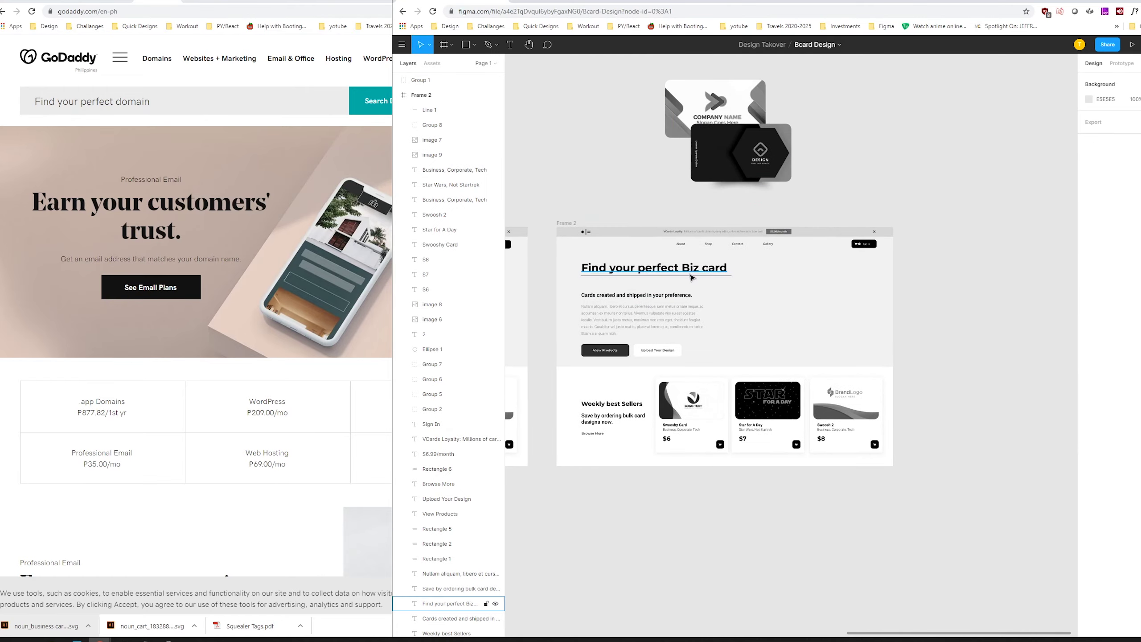
{"action": "scroll", "coordinate": [922, 273], "scroll_direction": "up", "scroll_amount": 5}
{"action": "left_click", "coordinate": [926, 209]}
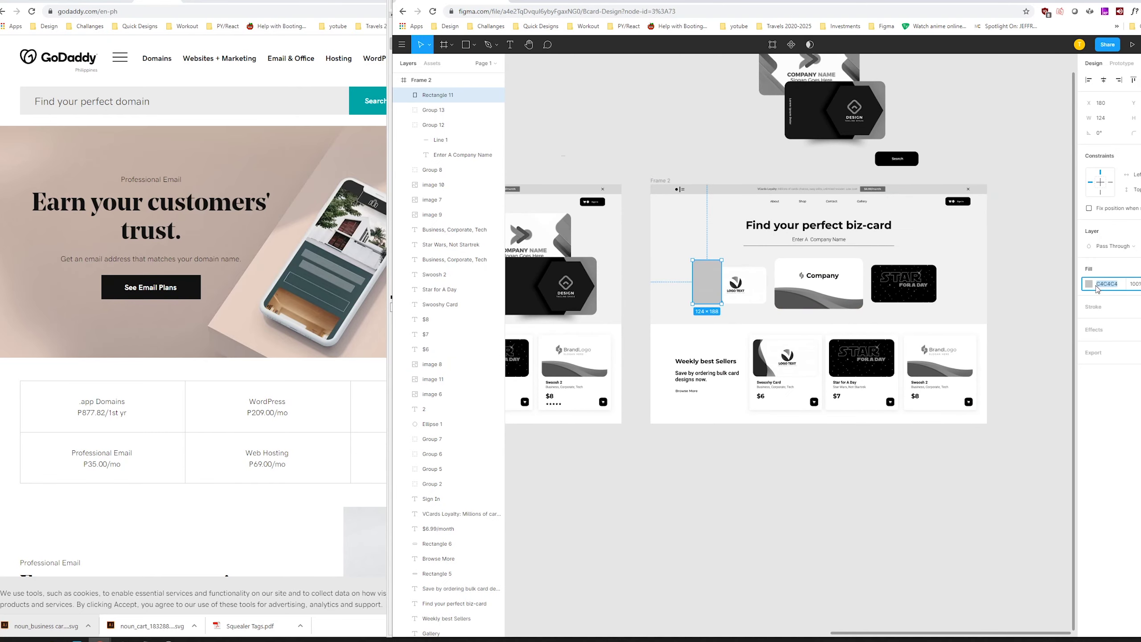
{"action": "left_click", "coordinate": [1089, 284]}
{"action": "left_click", "coordinate": [983, 285]}
{"action": "left_click", "coordinate": [983, 297]}
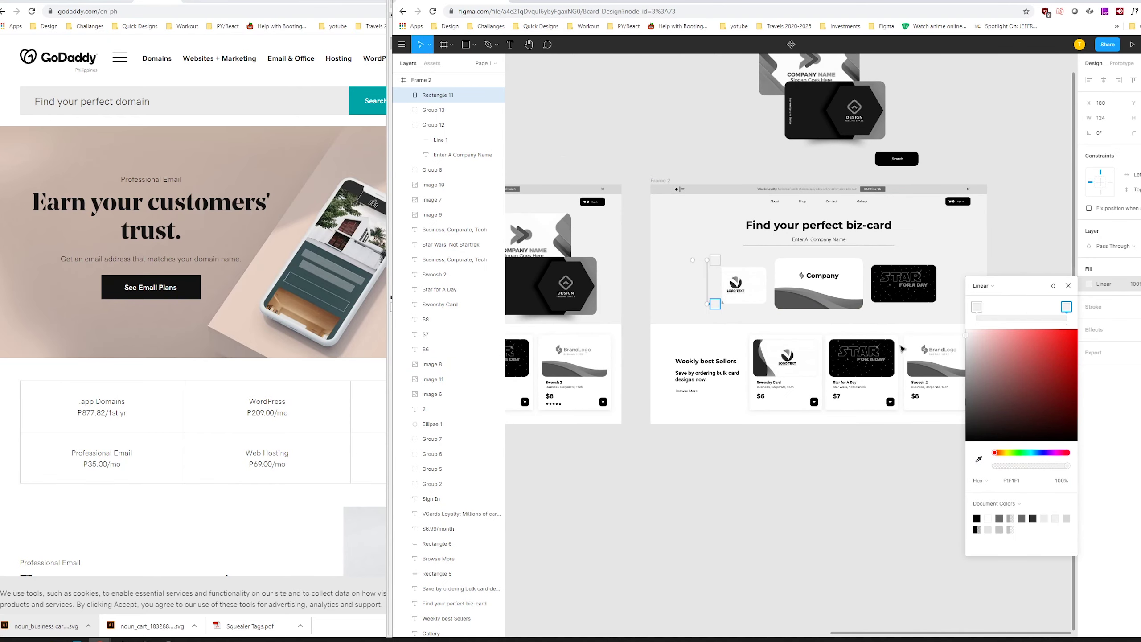
{"action": "scroll", "coordinate": [918, 310], "scroll_direction": "down", "scroll_amount": 2}
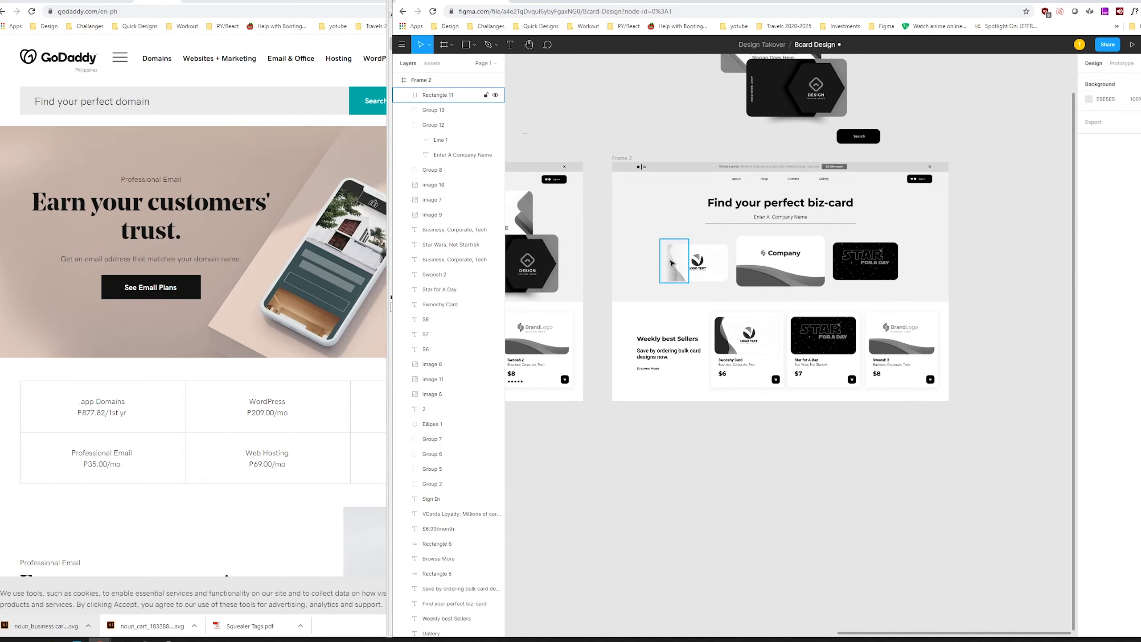
{"action": "left_click_drag", "start_coordinate": [894, 262], "coordinate": [864, 262]}
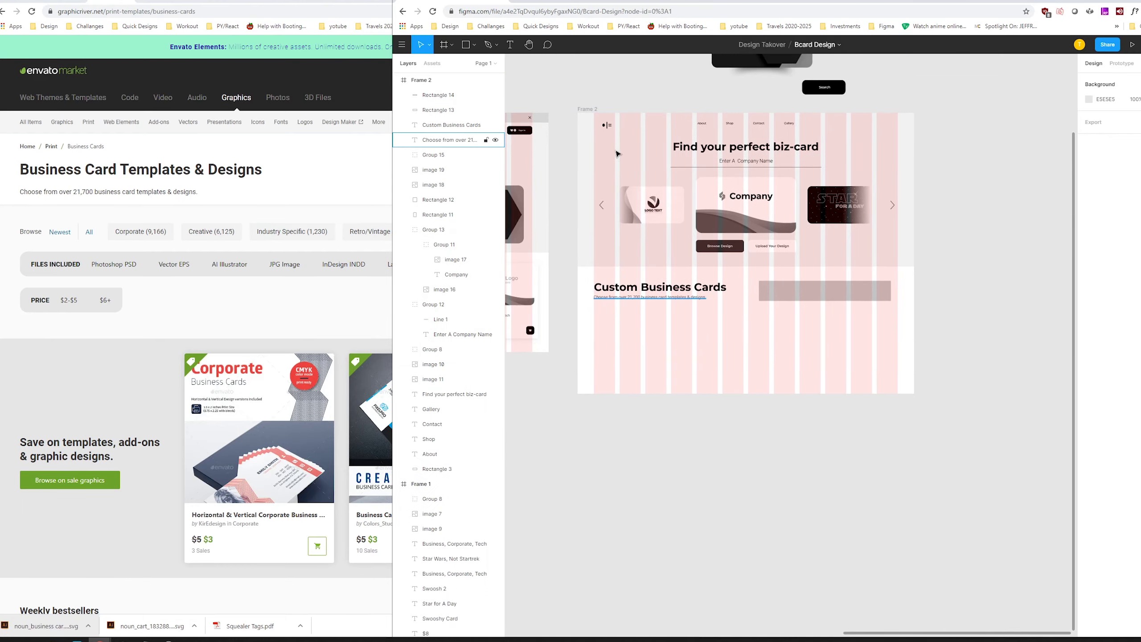
Outline the search box and add the placeholder text 'Search Business Cards' inside it
{"action": "left_click", "coordinate": [908, 300]}
{"action": "left_click", "coordinate": [839, 293]}
{"action": "left_click", "coordinate": [793, 334]}
{"action": "scroll", "coordinate": [793, 334], "scroll_direction": "up", "scroll_amount": 3}
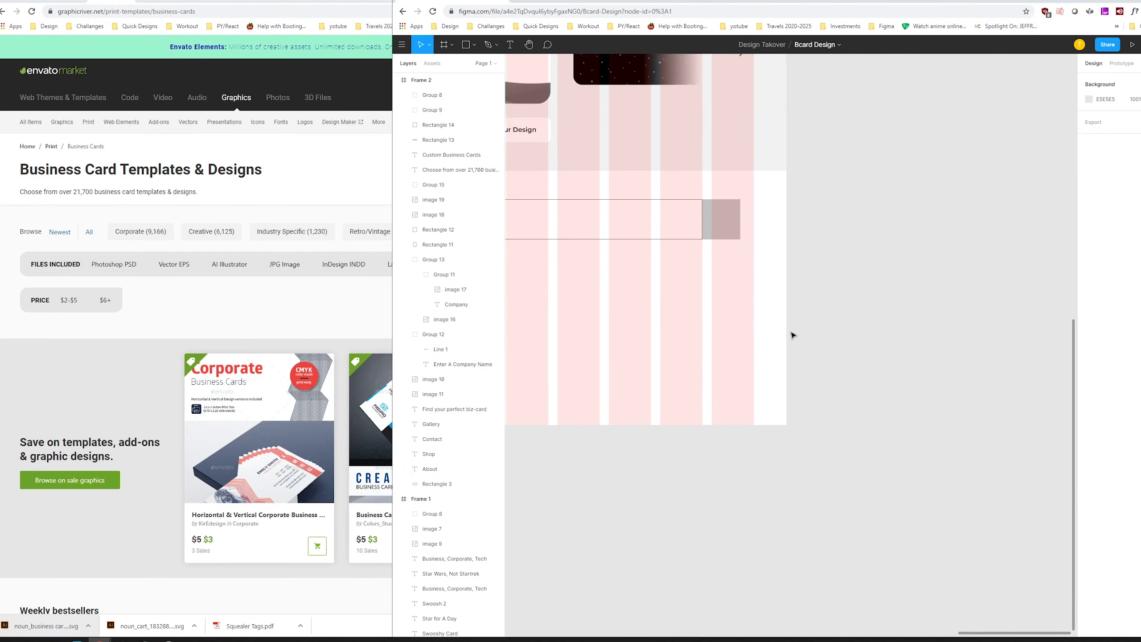
{"action": "scroll", "coordinate": [809, 333], "scroll_direction": "down", "scroll_amount": 3}
{"action": "key", "text": "t"}
{"action": "left_click", "coordinate": [697, 290]}
{"action": "type", "text": "Search Business Cards"}
{"action": "key", "text": "ctrl+a"}
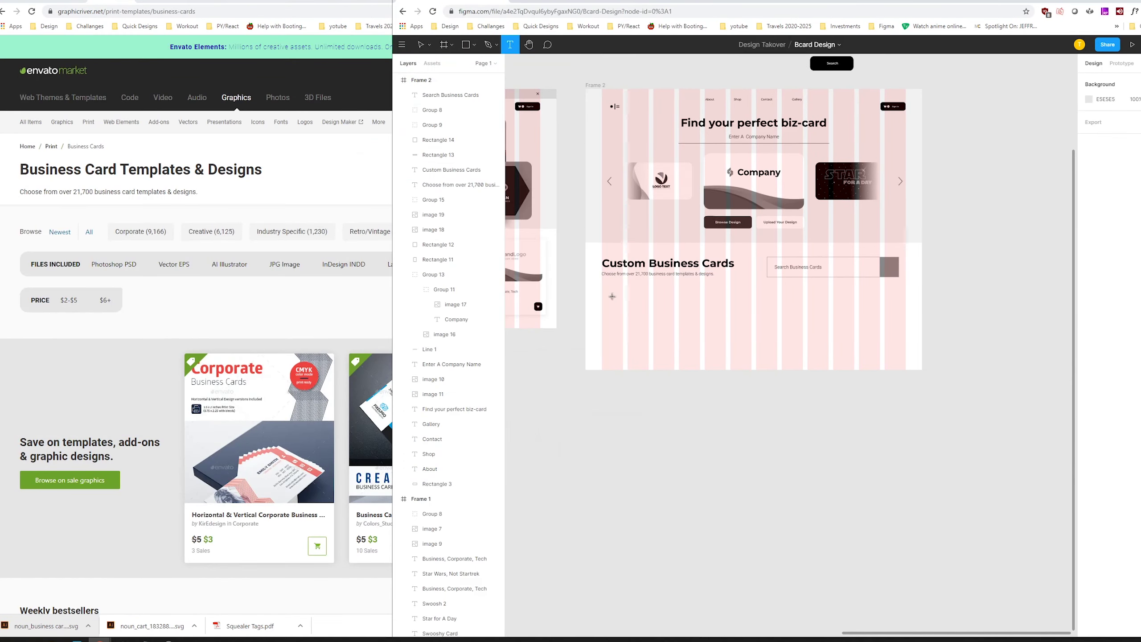
Duplicate the Sign In button as a light grey 'Newest' filter chip
{"action": "left_click_drag", "start_coordinate": [893, 107], "coordinate": [675, 387]}
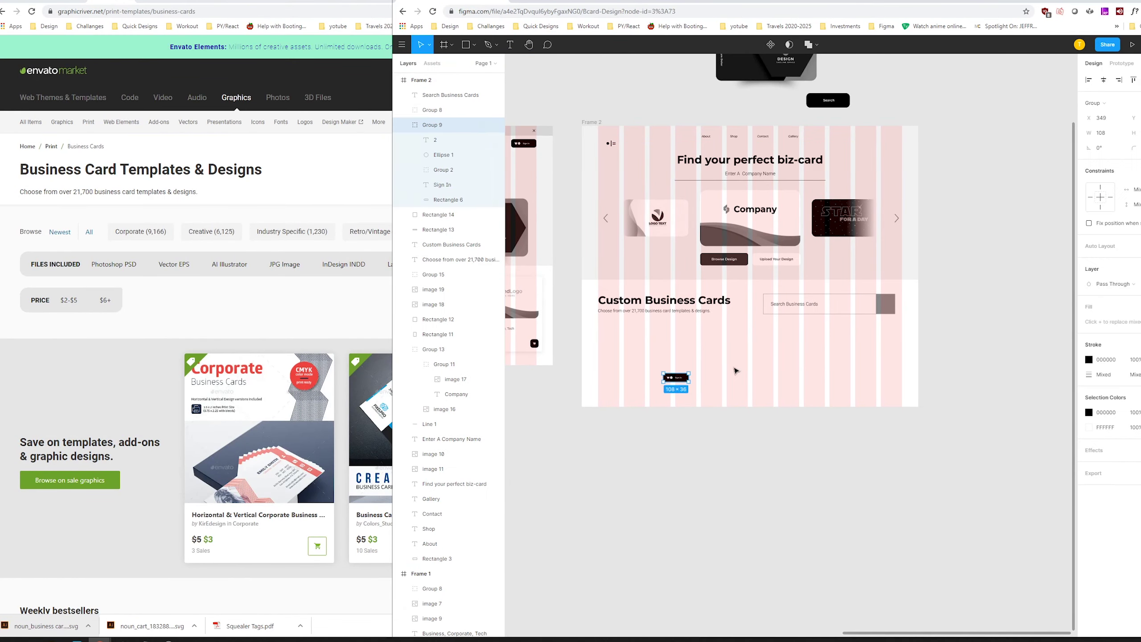
{"action": "scroll", "coordinate": [701, 377], "scroll_direction": "up", "scroll_amount": 3}
{"action": "key", "text": "ctrl+shift+g"}
{"action": "left_click", "coordinate": [607, 304]}
{"action": "key", "text": "t"}
{"action": "left_click", "coordinate": [591, 307]}
{"action": "type", "text": "Newest"}
{"action": "left_click", "coordinate": [1139, 299]}
Paste the product cards into Frame 2, group them, and position the Star for A Day card
{"action": "scroll", "coordinate": [853, 287], "scroll_direction": "down", "scroll_amount": 5}
{"action": "double_click", "coordinate": [899, 245]}
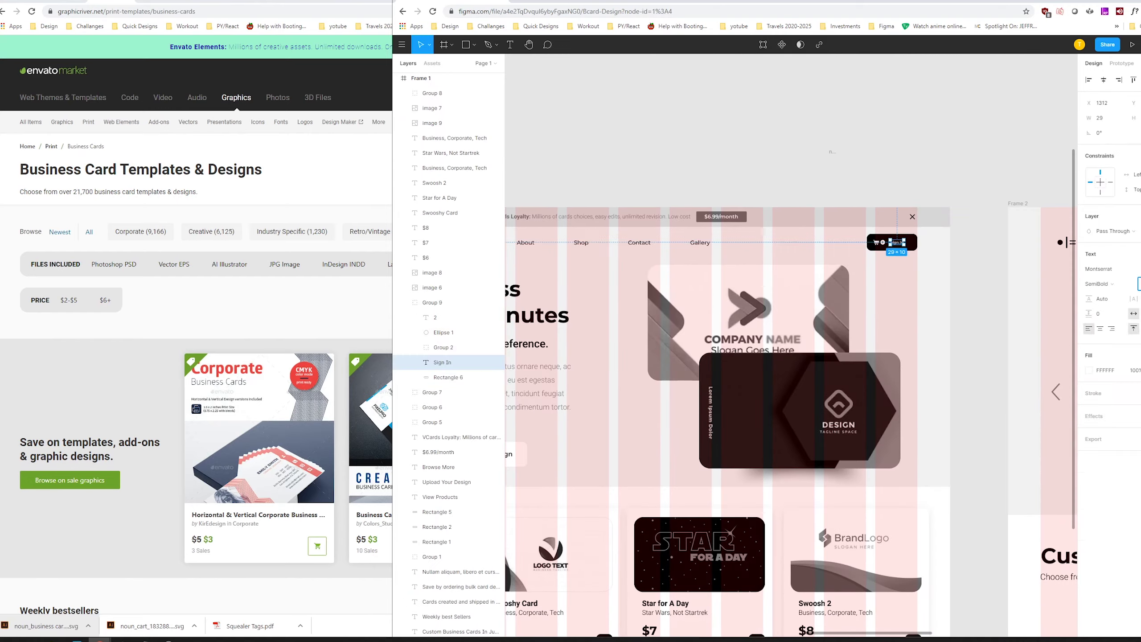
{"action": "left_click", "coordinate": [878, 245]}
{"action": "left_click", "coordinate": [442, 224]}
{"action": "scroll", "coordinate": [854, 270], "scroll_direction": "down", "scroll_amount": 2}
{"action": "left_click_drag", "start_coordinate": [951, 281], "coordinate": [643, 270]}
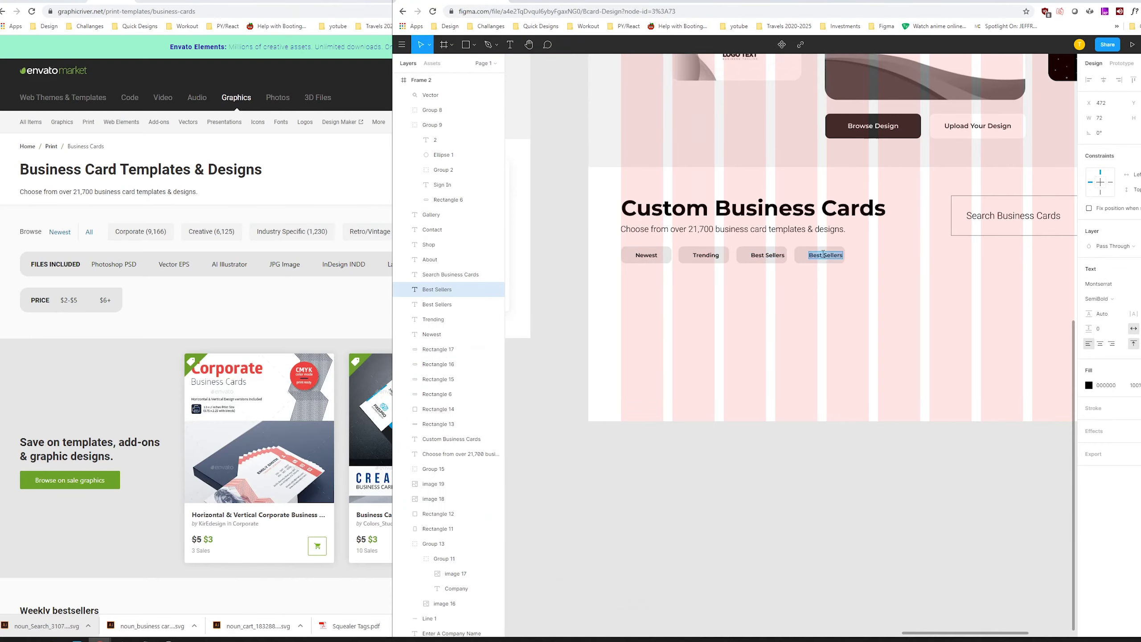
{"action": "scroll", "coordinate": [745, 292], "scroll_direction": "down", "scroll_amount": 5}
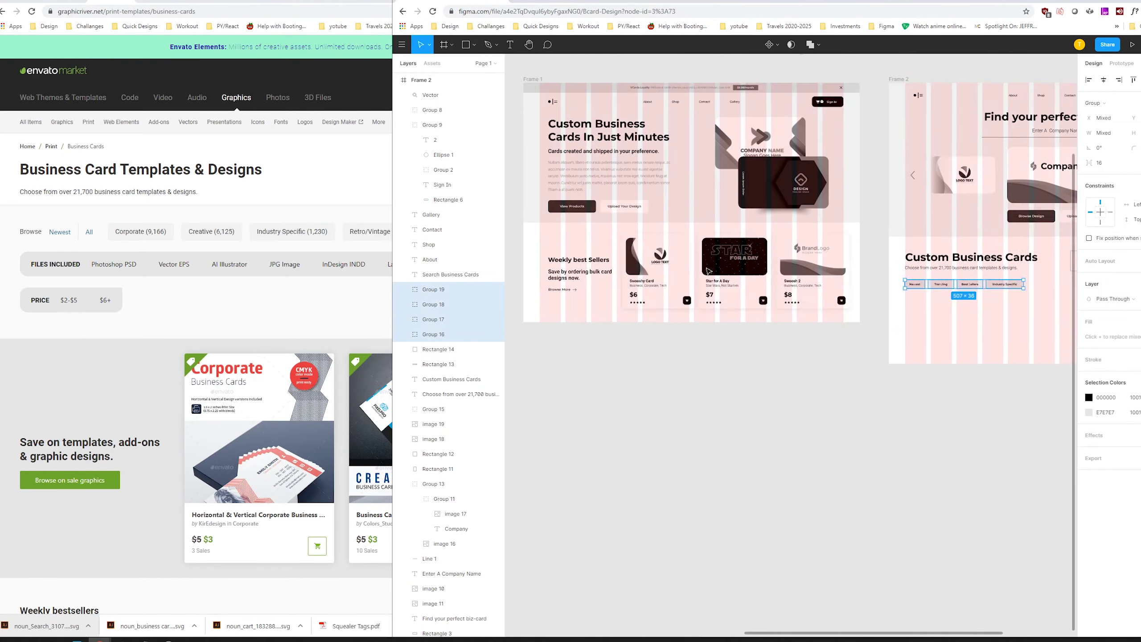
{"action": "key", "text": "ctrl+v"}
{"action": "key", "text": "ctrl+g"}
{"action": "left_click_drag", "start_coordinate": [737, 268], "coordinate": [737, 272]}
{"action": "scroll", "coordinate": [737, 272], "scroll_direction": "up", "scroll_amount": 5}
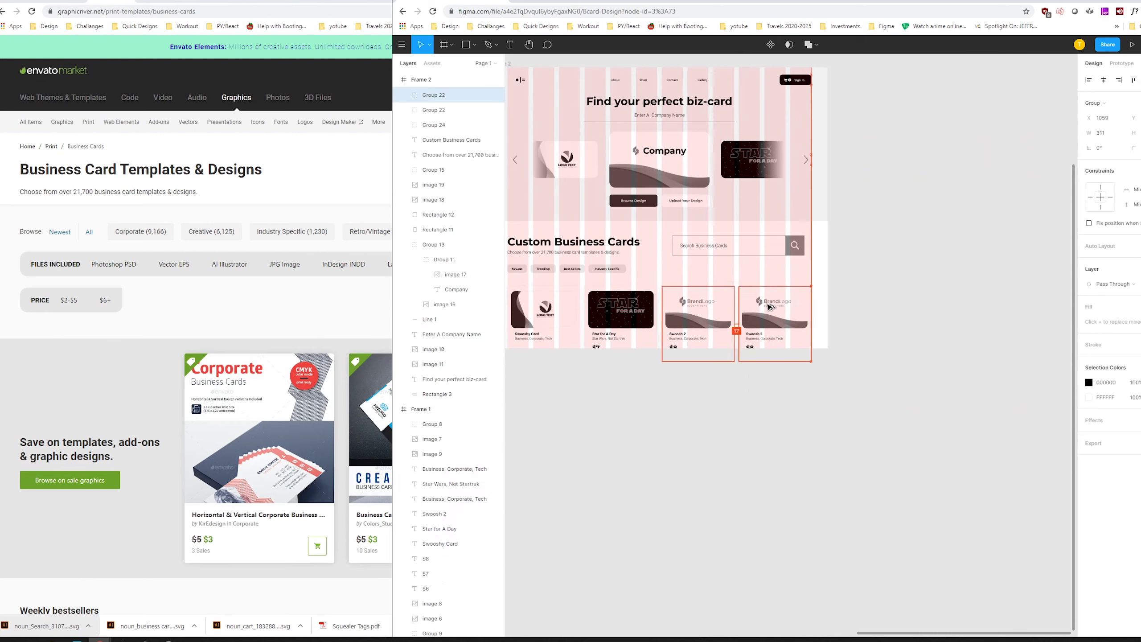
Remove the extra pasted card row and revert shortening Frame 2 from 1202 to 1148
{"action": "key", "text": "ctrl+v"}
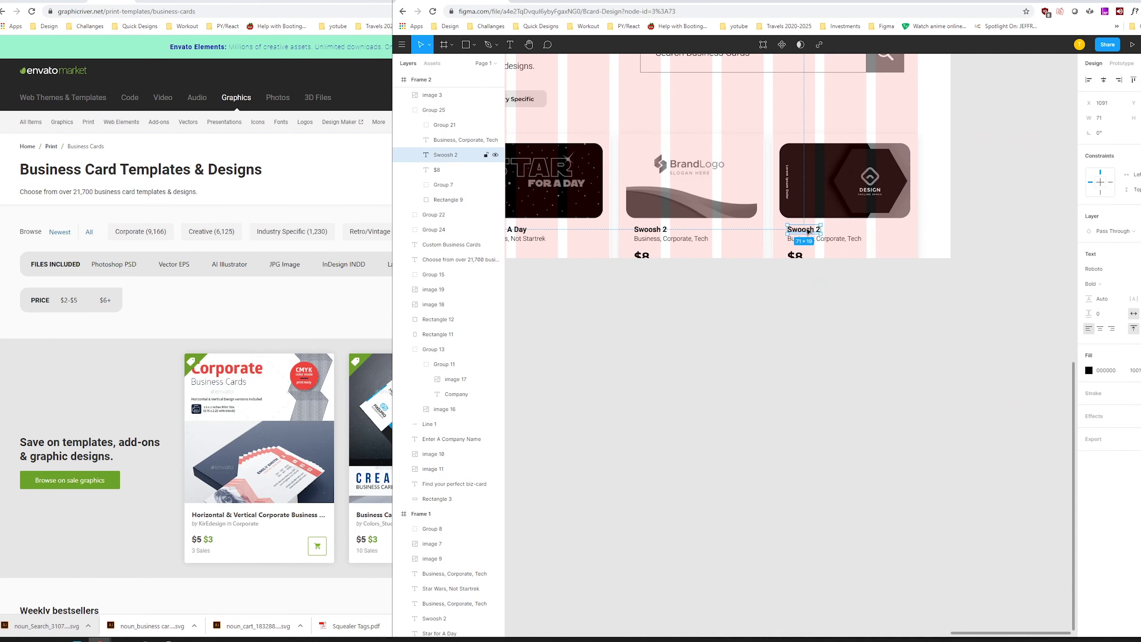
{"action": "left_click", "coordinate": [824, 238]}
{"action": "scroll", "coordinate": [824, 238], "scroll_direction": "down", "scroll_amount": 5}
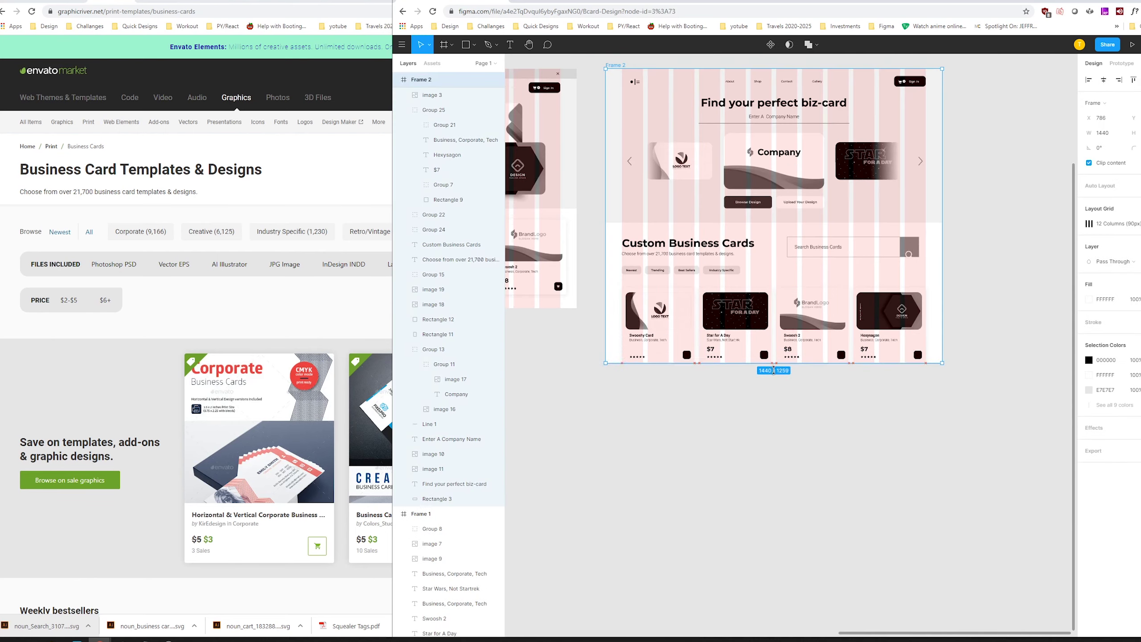
{"action": "key", "text": "ctrl+v"}
{"action": "key", "text": "ctrl+z"}
{"action": "key", "text": "ctrl+x"}
{"action": "left_click", "coordinate": [615, 65]}
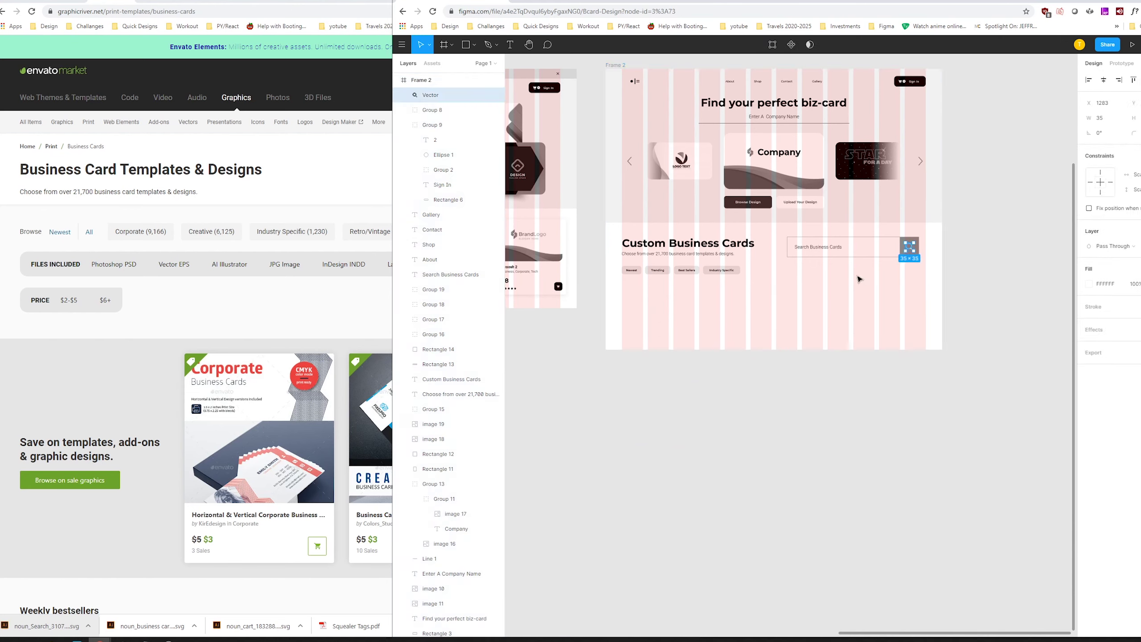
{"action": "left_click_drag", "start_coordinate": [755, 350], "coordinate": [754, 336]}
{"action": "key", "text": "ctrl+z"}
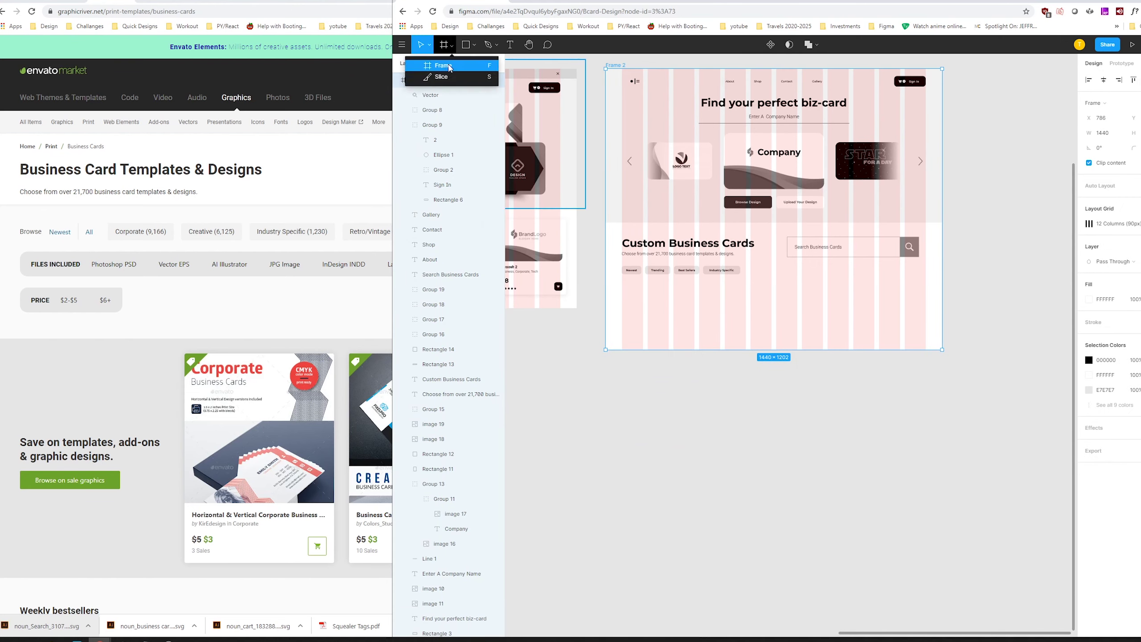
Paste the four product cards and move the $7 price onto the first card
{"action": "scroll", "coordinate": [905, 300], "scroll_direction": "up", "scroll_amount": 2}
{"action": "key", "text": "ctrl+v"}
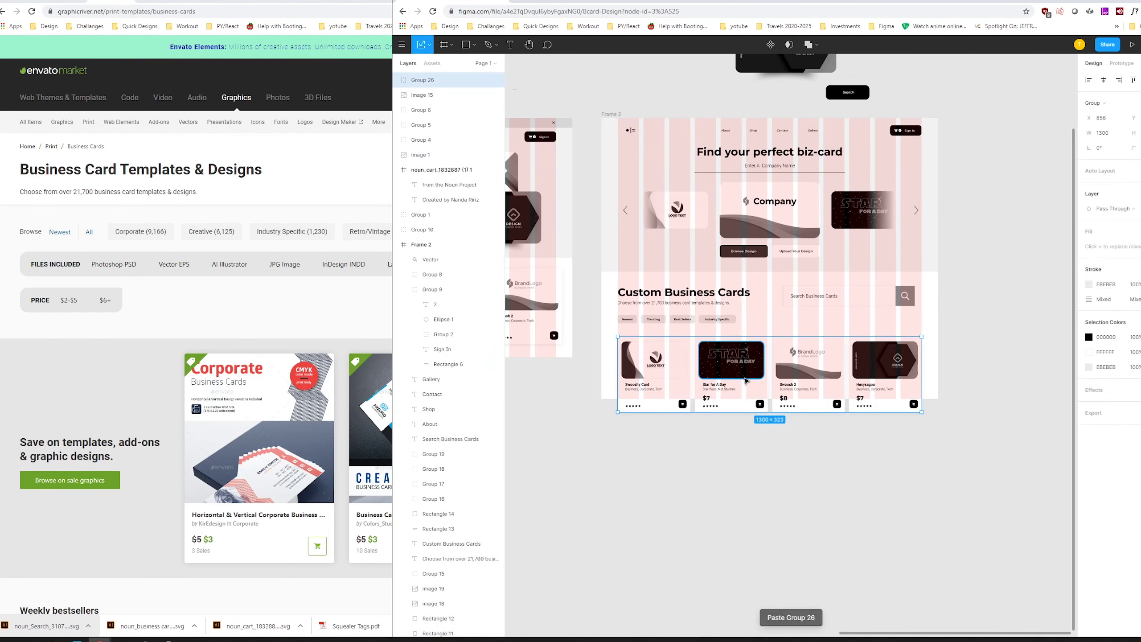
{"action": "scroll", "coordinate": [906, 301], "scroll_direction": "down", "scroll_amount": 1}
{"action": "left_click", "coordinate": [981, 355]}
{"action": "key", "text": "ctrl+v"}
{"action": "double_click", "coordinate": [708, 324]}
{"action": "left_click_drag", "start_coordinate": [710, 328], "coordinate": [633, 328]}
{"action": "left_click", "coordinate": [654, 314], "text": "shift"}
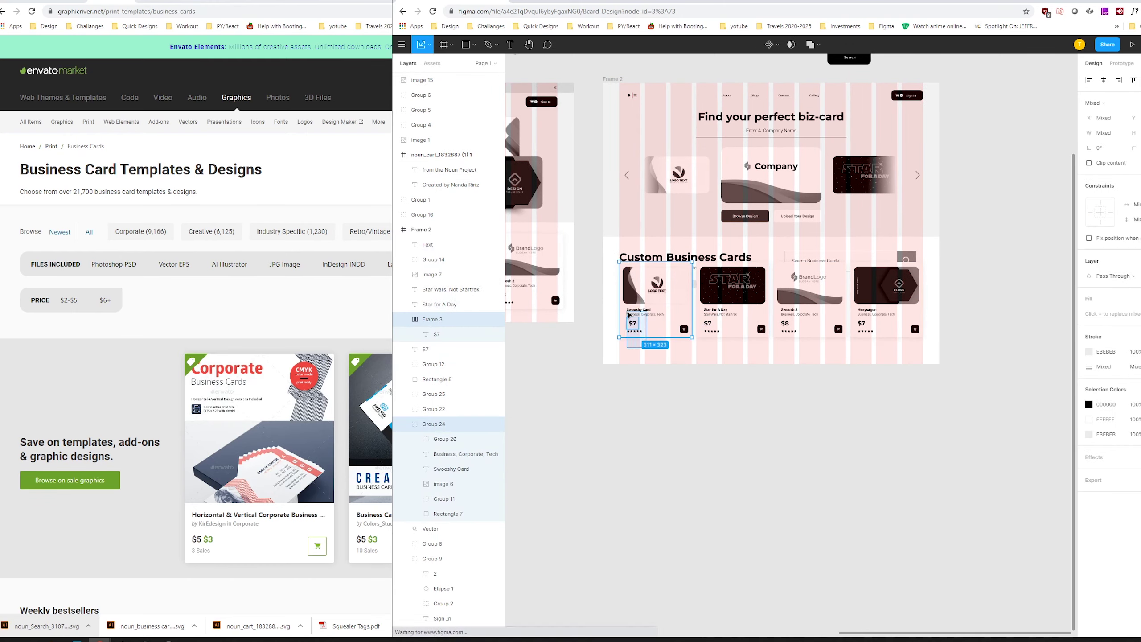
{"action": "key", "text": "ctrl+shift+g"}
{"action": "key", "text": "ctrl+g"}
Move the card row below the filter chips and hide the layout grids with Ctrl+Shift+4
{"action": "left_click", "coordinate": [808, 310], "text": "shift"}
{"action": "left_click", "coordinate": [754, 307], "text": "shift"}
{"action": "left_click_drag", "start_coordinate": [754, 307], "coordinate": [753, 337]}
{"action": "left_click_drag", "start_coordinate": [833, 332], "coordinate": [869, 360]}
{"action": "left_click_drag", "start_coordinate": [629, 360], "coordinate": [852, 376]}
{"action": "left_click", "coordinate": [746, 209]}
{"action": "key", "text": "ctrl+shift+4"}
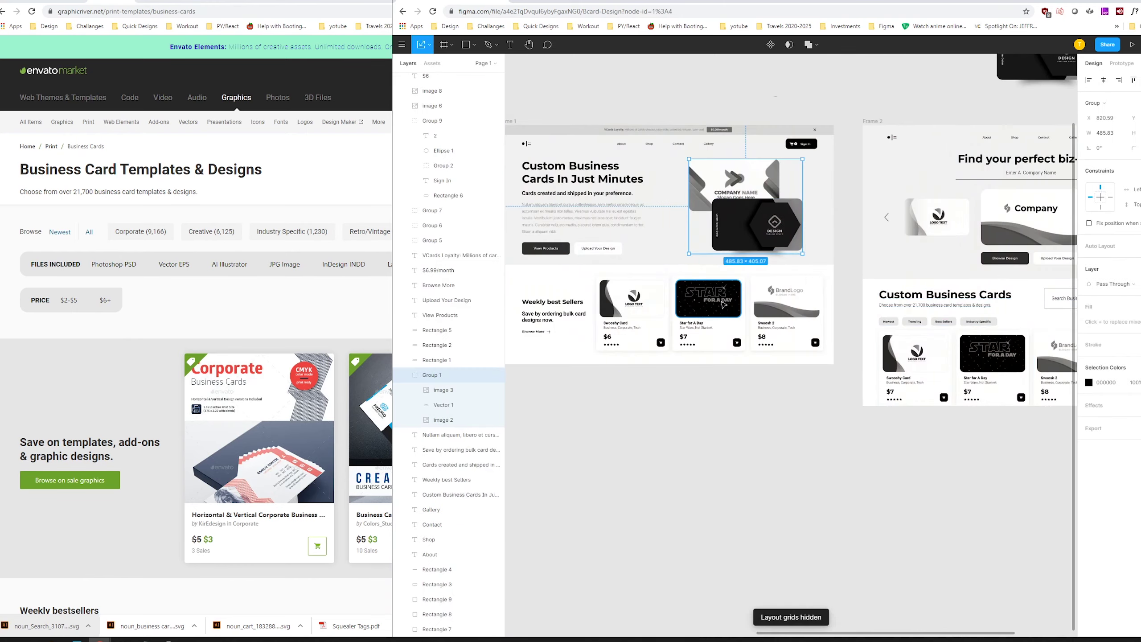
{"action": "left_click", "coordinate": [635, 213]}
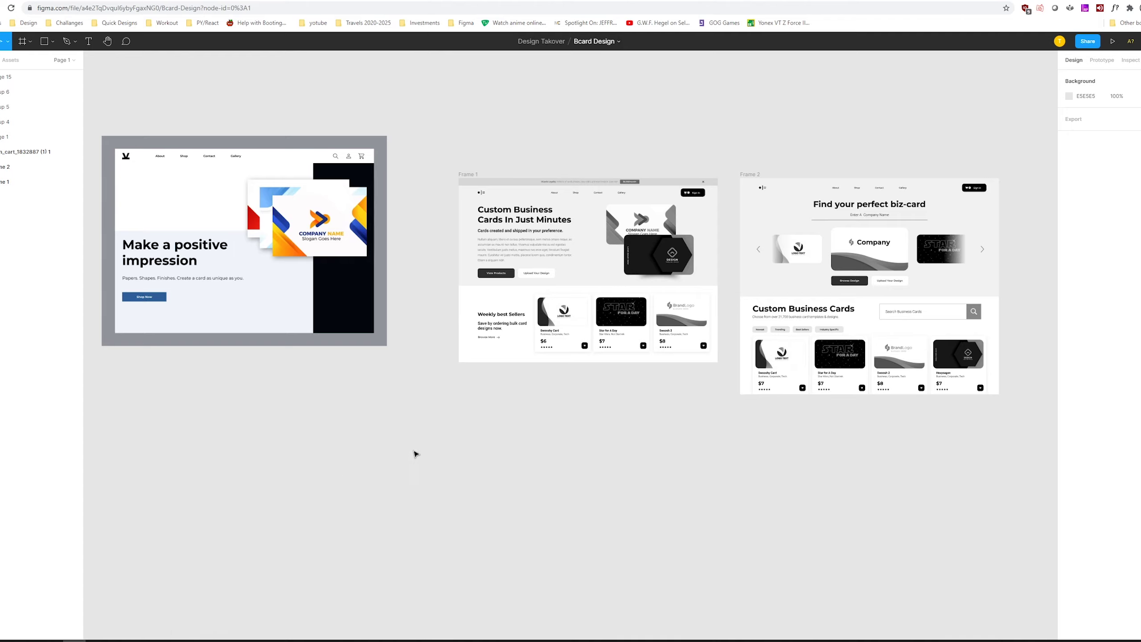
Move the review notes window away from the frames
{"action": "scroll", "coordinate": [415, 454], "scroll_direction": "down", "scroll_amount": 1}
{"action": "left_click", "coordinate": [189, 636]}
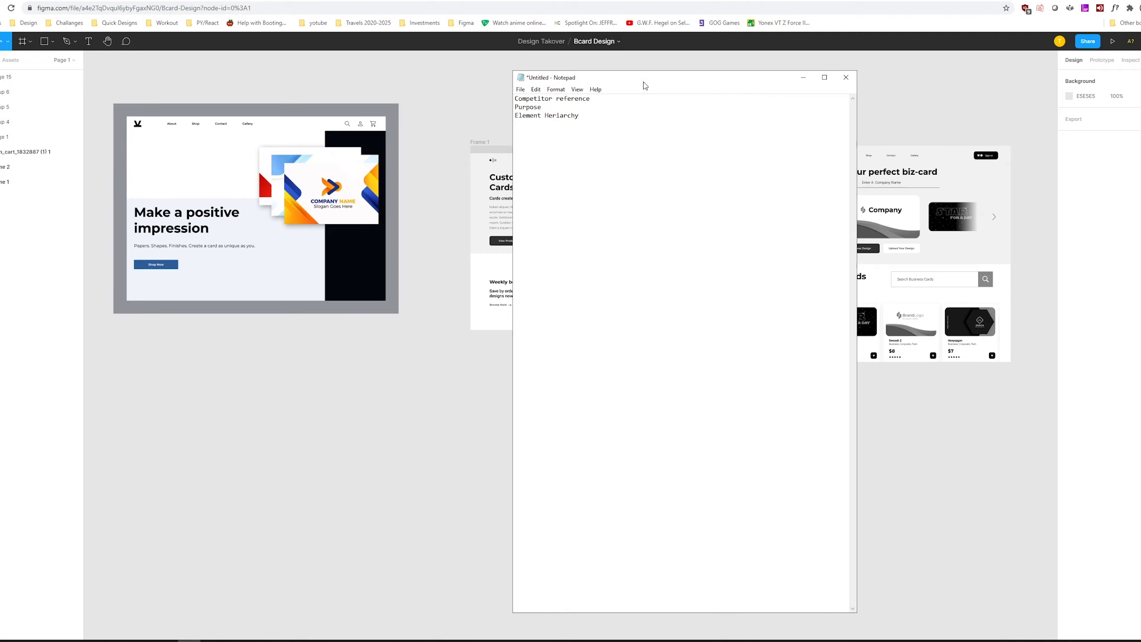
{"action": "left_click_drag", "start_coordinate": [642, 83], "coordinate": [444, 356]}
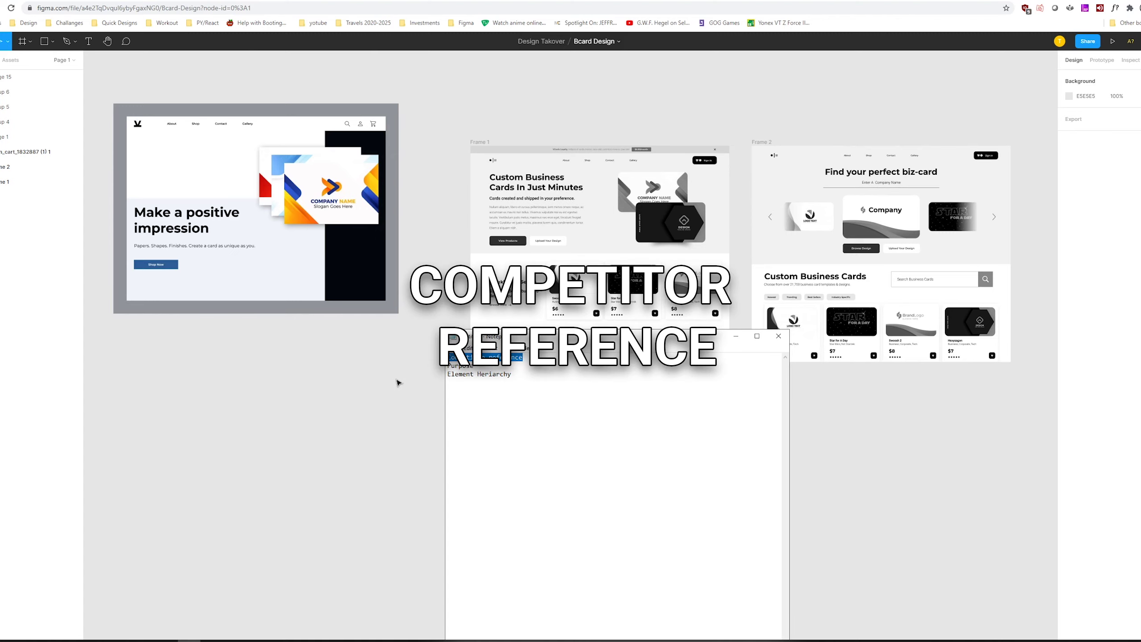
Zoom the canvas to 100%, then out to half scale, and scroll to the reference image
{"action": "left_click", "coordinate": [363, 375]}
{"action": "key", "text": "ctrl+0"}
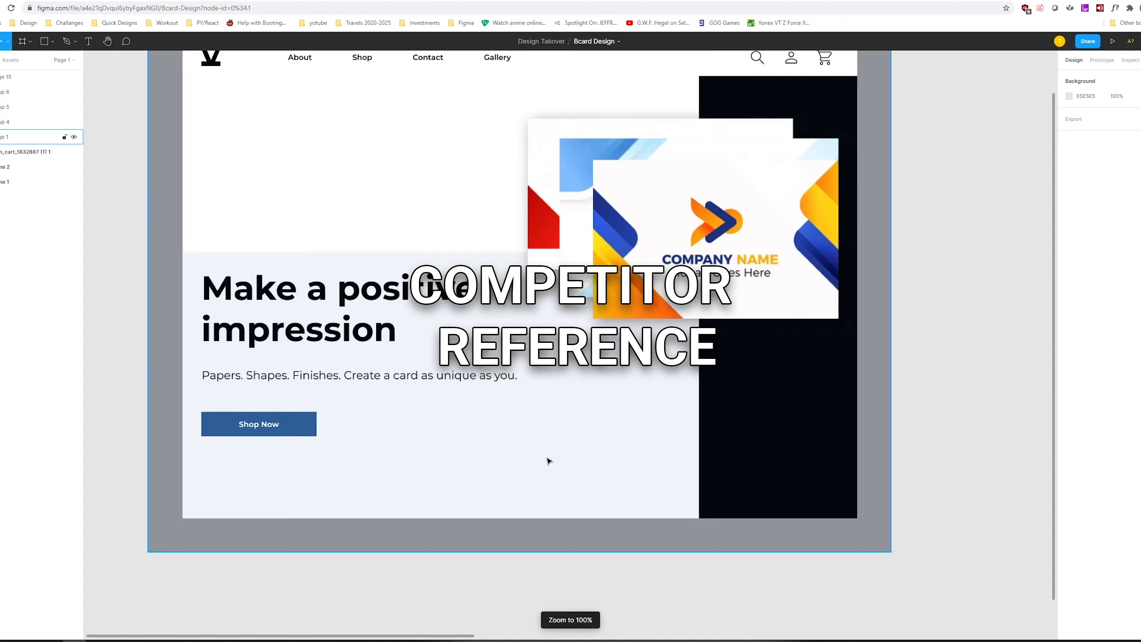
{"action": "key", "text": "minus"}
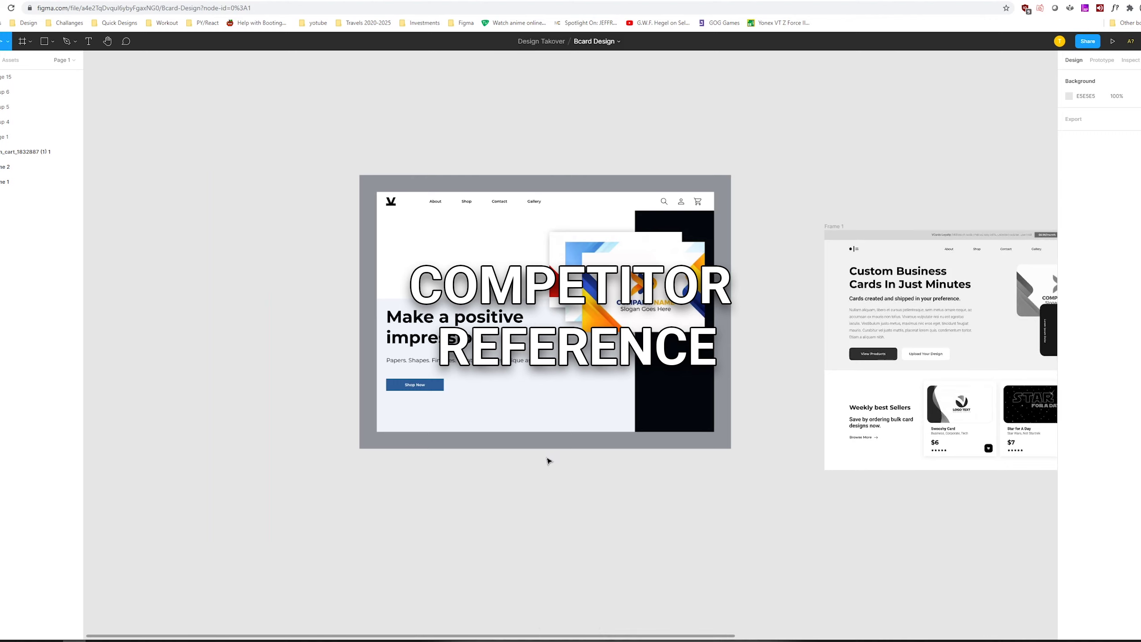
{"action": "scroll", "coordinate": [543, 405], "scroll_direction": "down", "scroll_amount": 2}
{"action": "scroll", "coordinate": [543, 405], "scroll_direction": "right", "scroll_amount": 2}
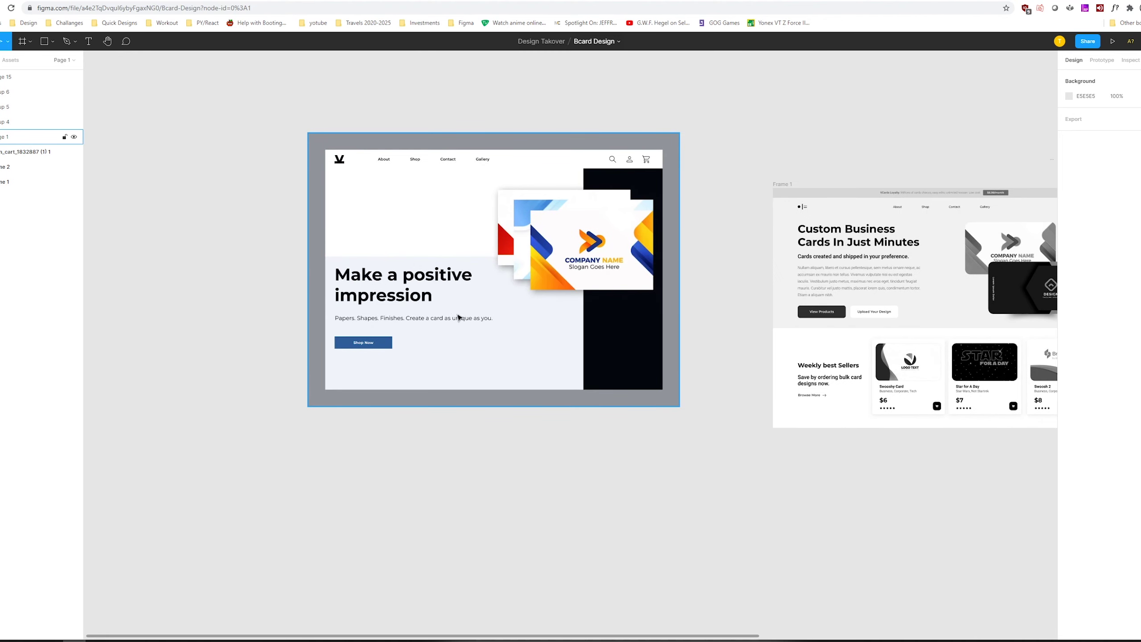
{"action": "scroll", "coordinate": [459, 292], "scroll_direction": "down", "scroll_amount": 1}
{"action": "scroll", "coordinate": [459, 293], "scroll_direction": "right", "scroll_amount": 1}
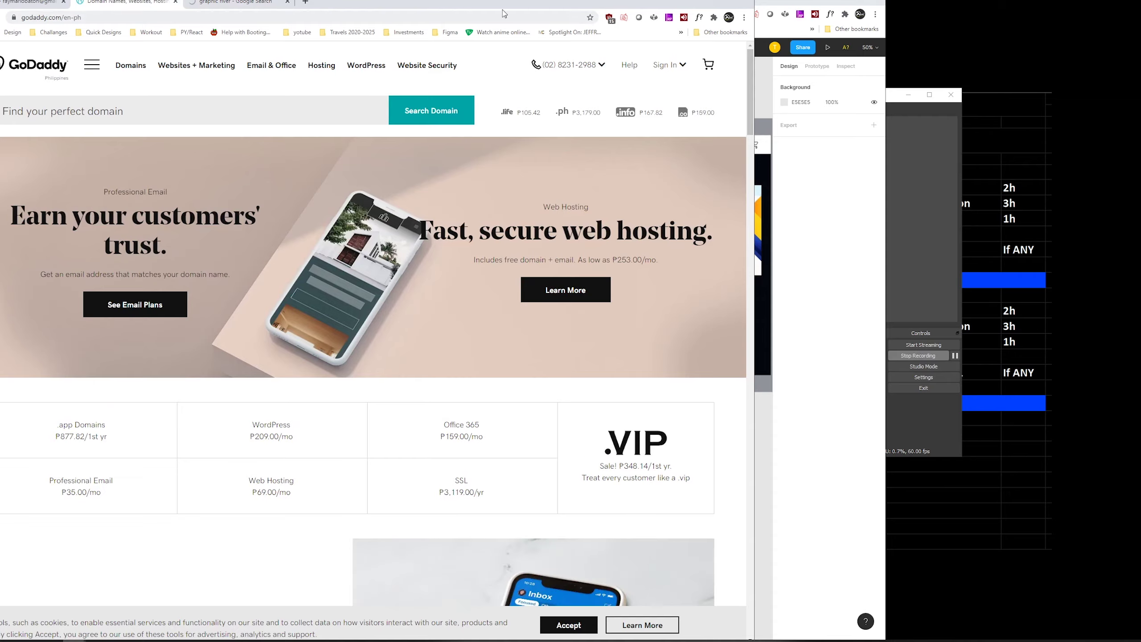
In a new tab, search 'vista' and open the Vistaprint website
{"action": "left_click_drag", "start_coordinate": [789, 3], "coordinate": [1058, 0]}
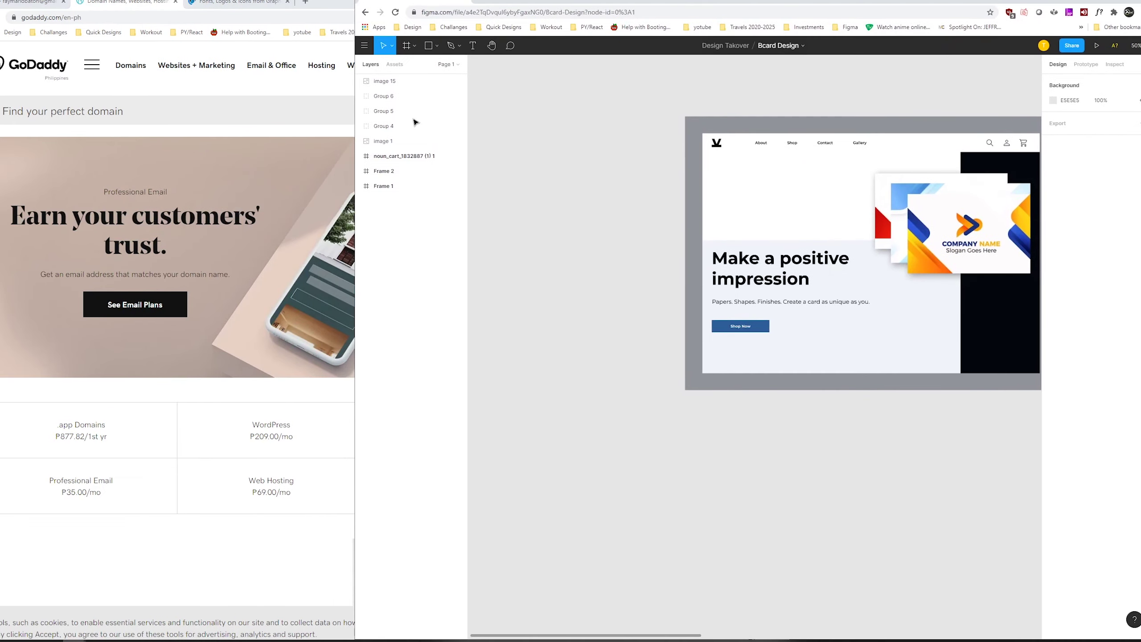
{"action": "left_click", "coordinate": [320, 131]}
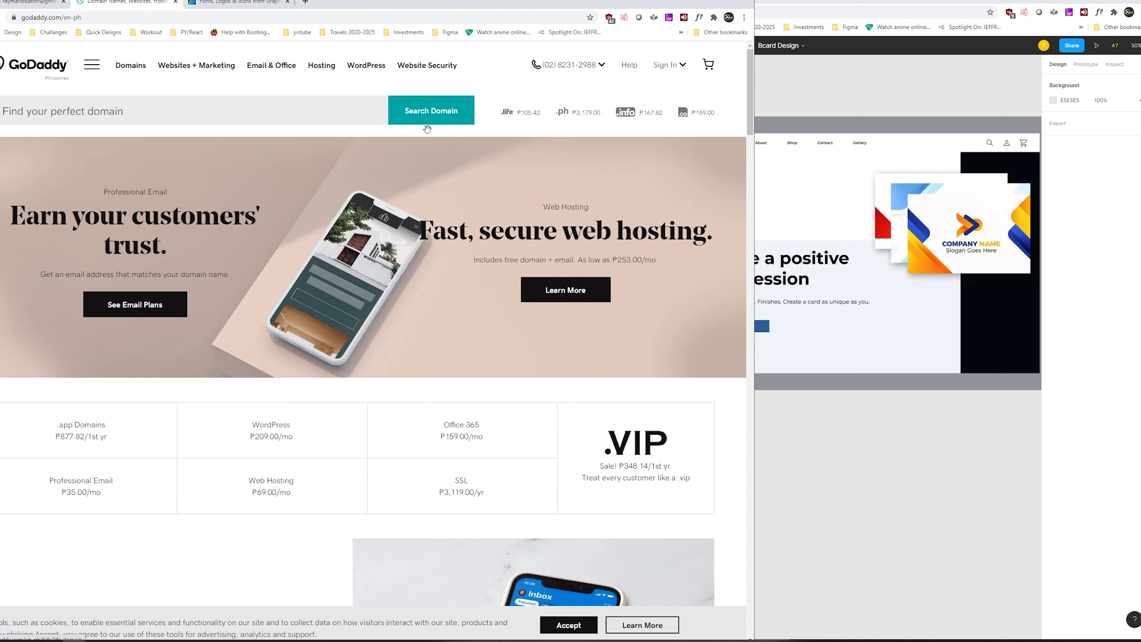
{"action": "key", "text": "ctrl+t"}
{"action": "left_click", "coordinate": [236, 4]}
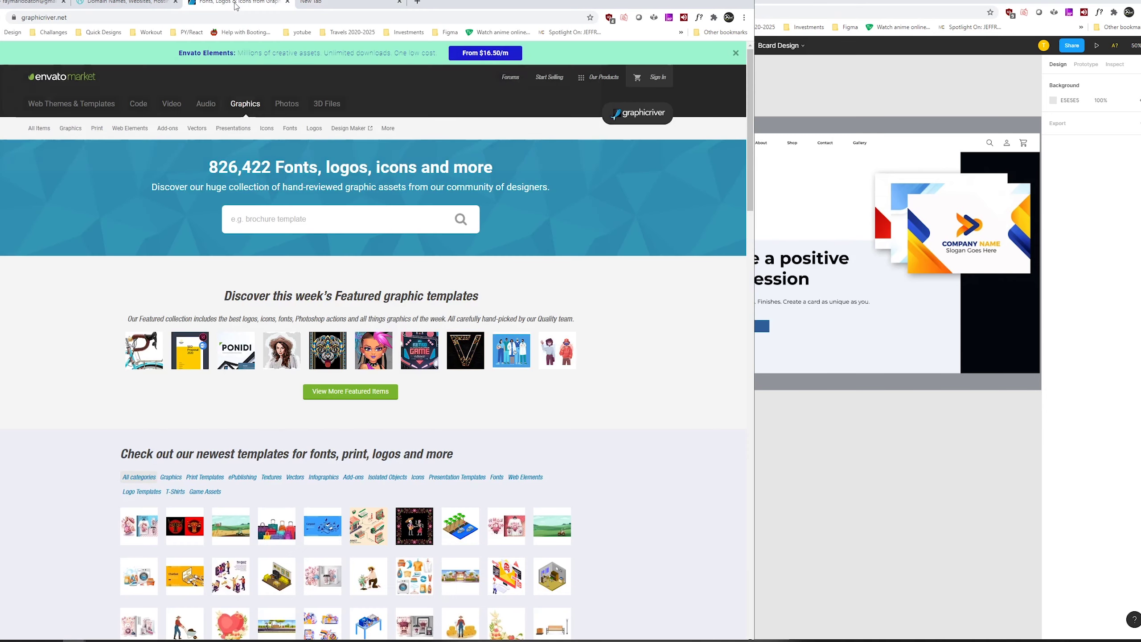
{"action": "left_click", "coordinate": [345, 5]}
{"action": "left_click", "coordinate": [264, 5]}
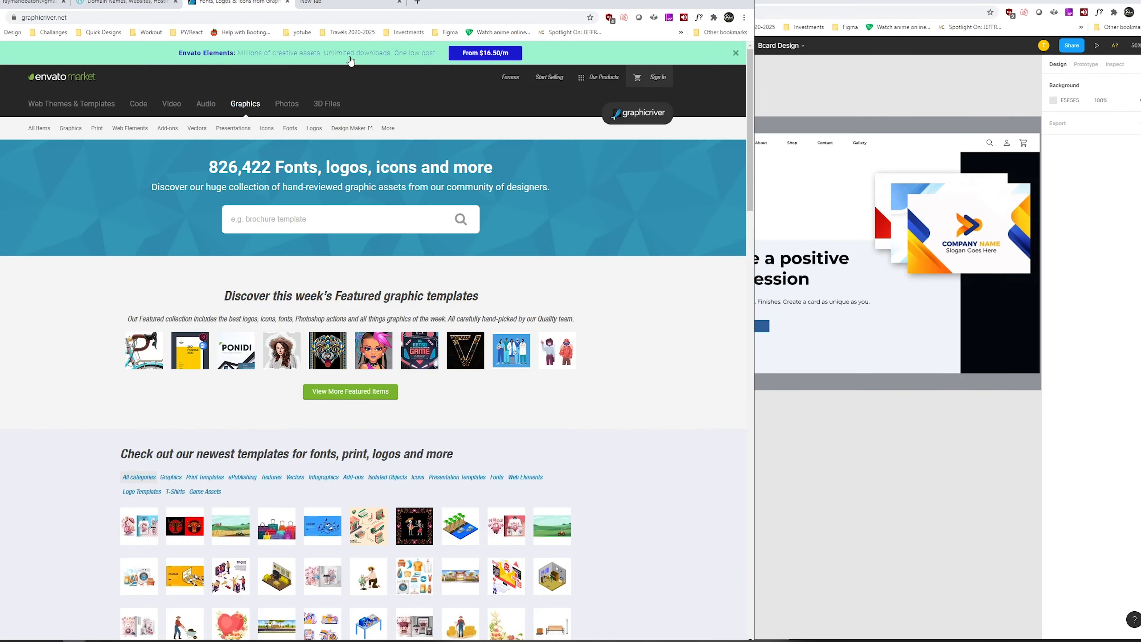
{"action": "left_click", "coordinate": [354, 4]}
{"action": "left_click", "coordinate": [351, 16]}
{"action": "type", "text": "vista"}
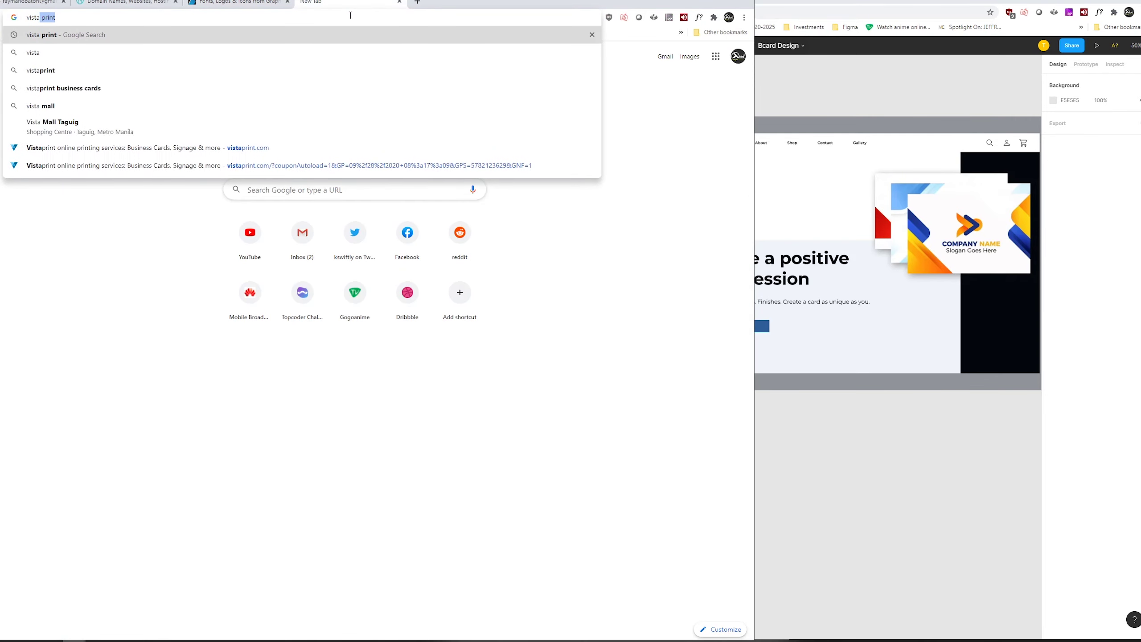
{"action": "key", "text": "Return"}
{"action": "left_click", "coordinate": [126, 146]}
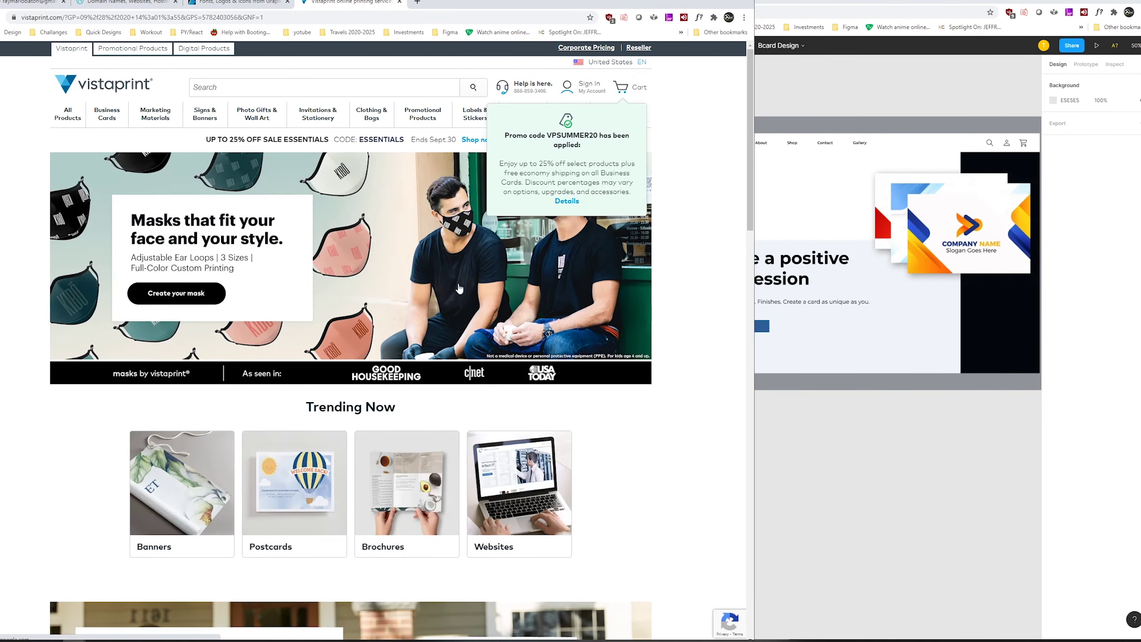
Compare Frame 1 with the GraphicRiver and GoDaddy pages, scrolling through each
{"action": "left_click", "coordinate": [880, 495]}
{"action": "left_click_drag", "start_coordinate": [864, 465], "coordinate": [694, 452]}
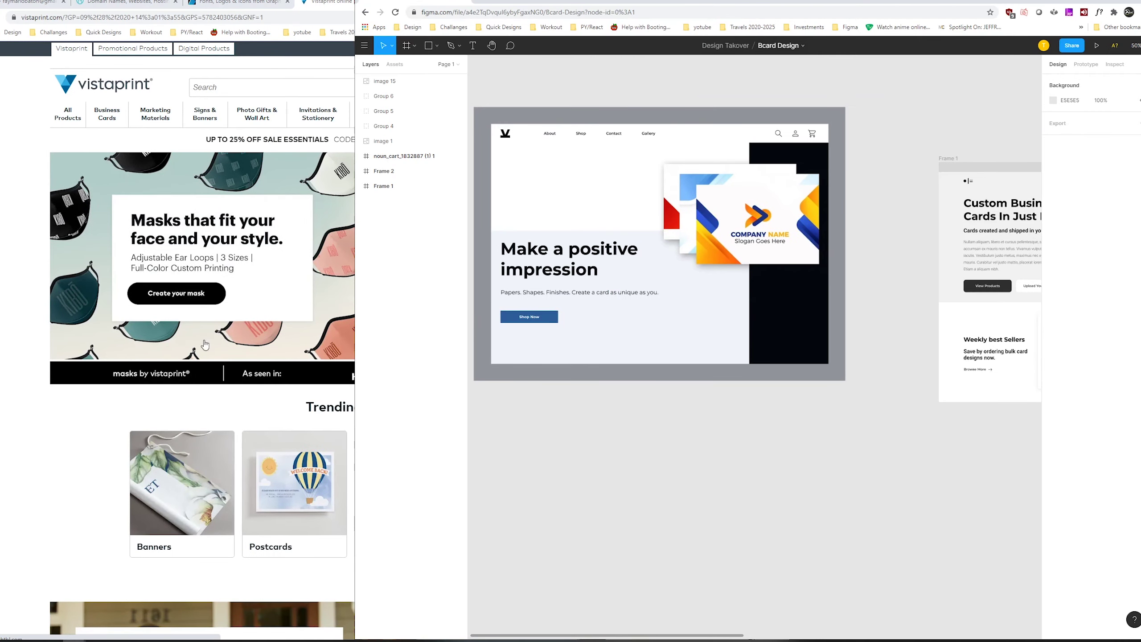
{"action": "left_click", "coordinate": [19, 182]}
{"action": "left_click", "coordinate": [249, 2]}
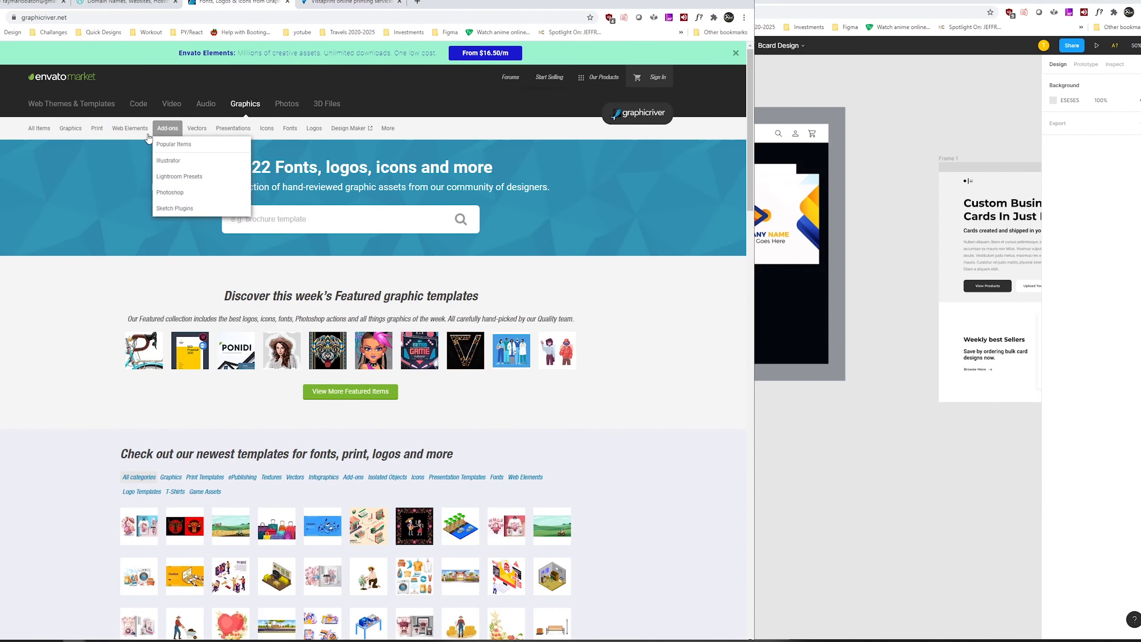
{"action": "mouse_move", "coordinate": [72, 135]}
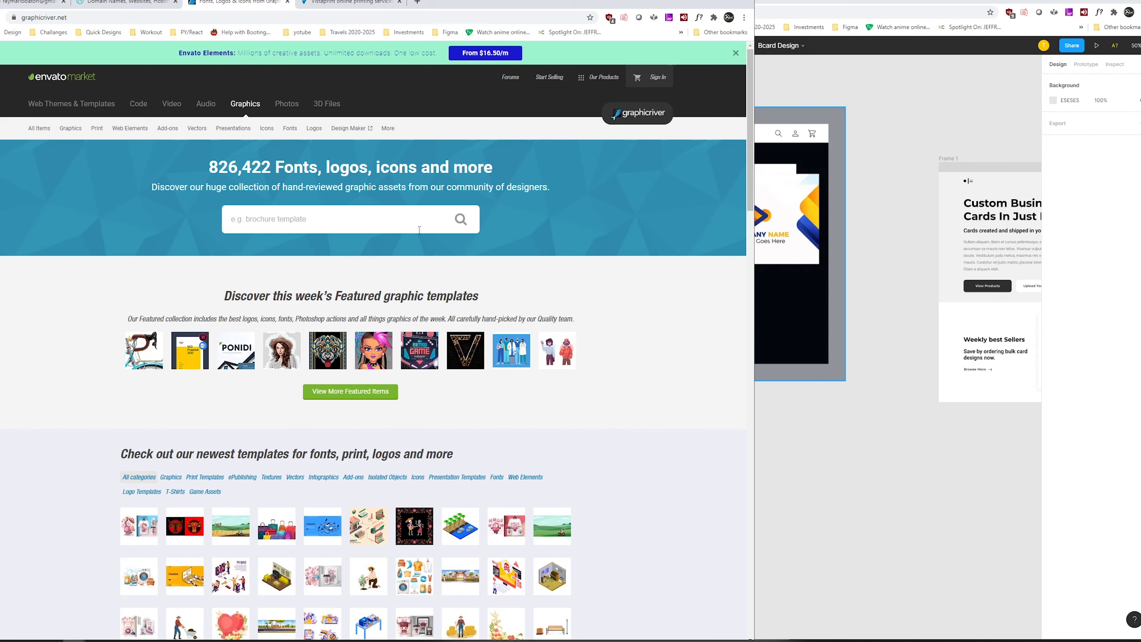
{"action": "scroll", "coordinate": [396, 263], "scroll_direction": "down", "scroll_amount": 3}
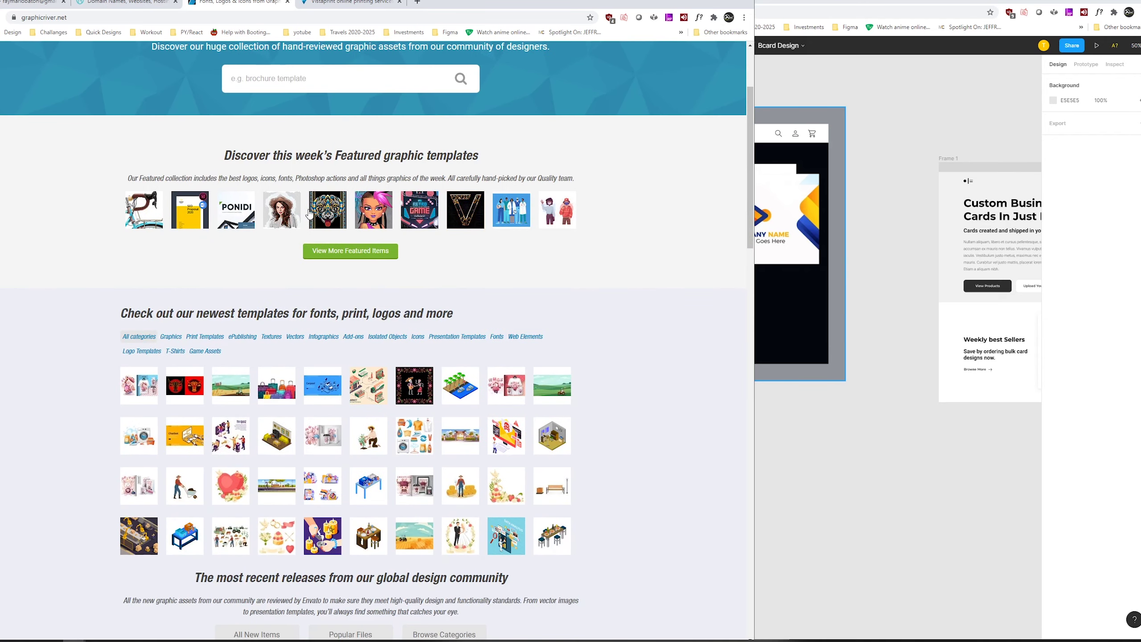
{"action": "scroll", "coordinate": [481, 282], "scroll_direction": "up", "scroll_amount": 3}
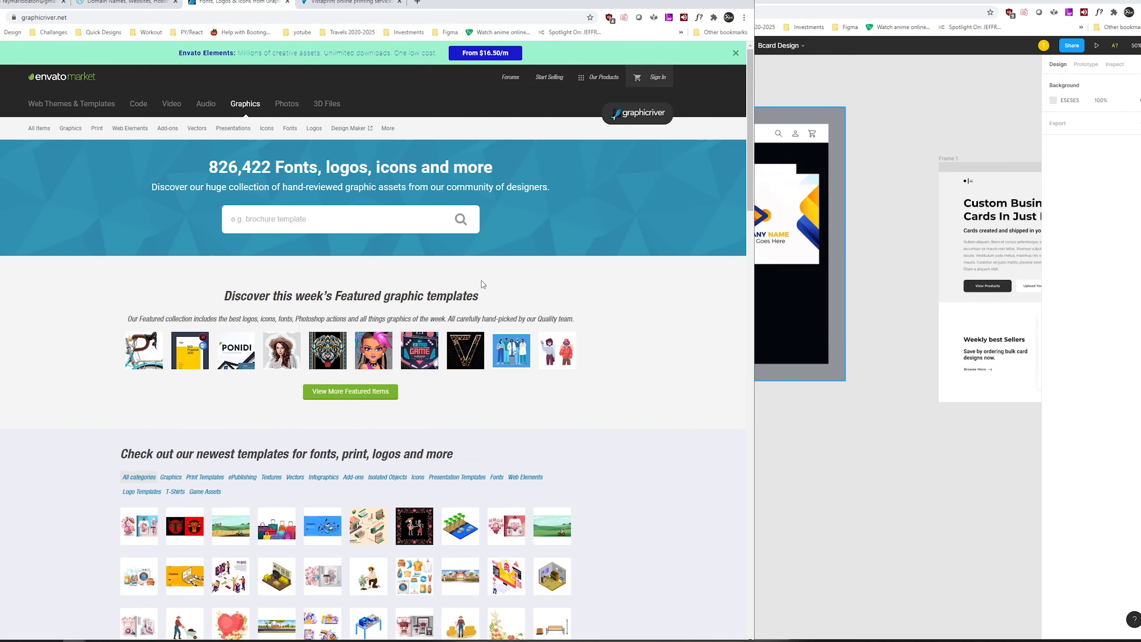
{"action": "left_click", "coordinate": [135, 4]}
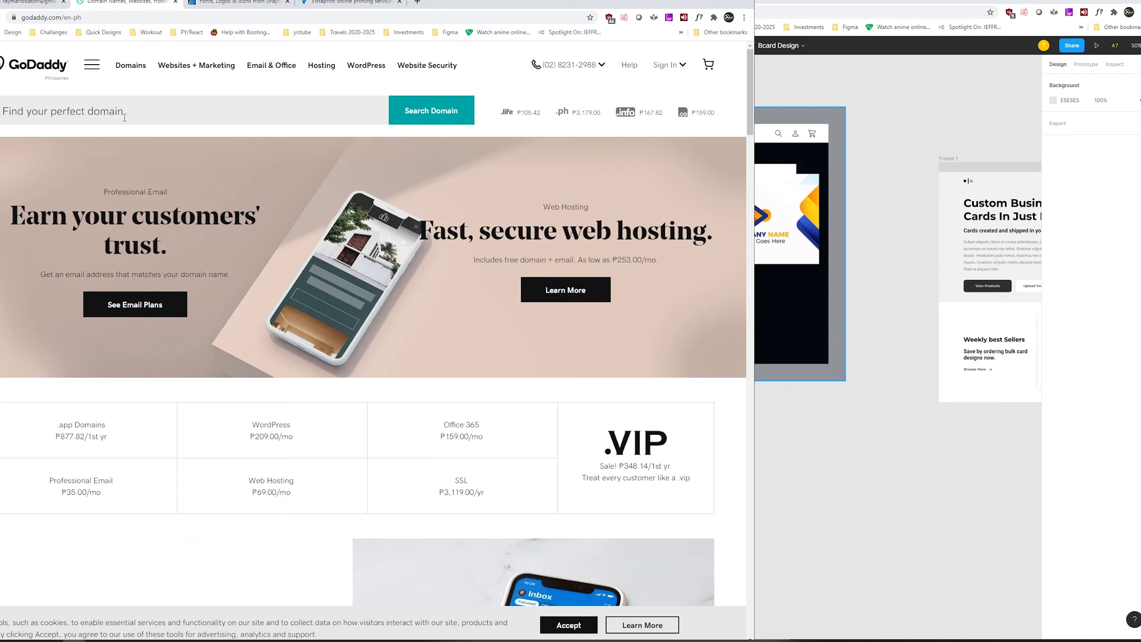
{"action": "type", "text": "ld"}
{"action": "scroll", "coordinate": [307, 246], "scroll_direction": "down", "scroll_amount": 2}
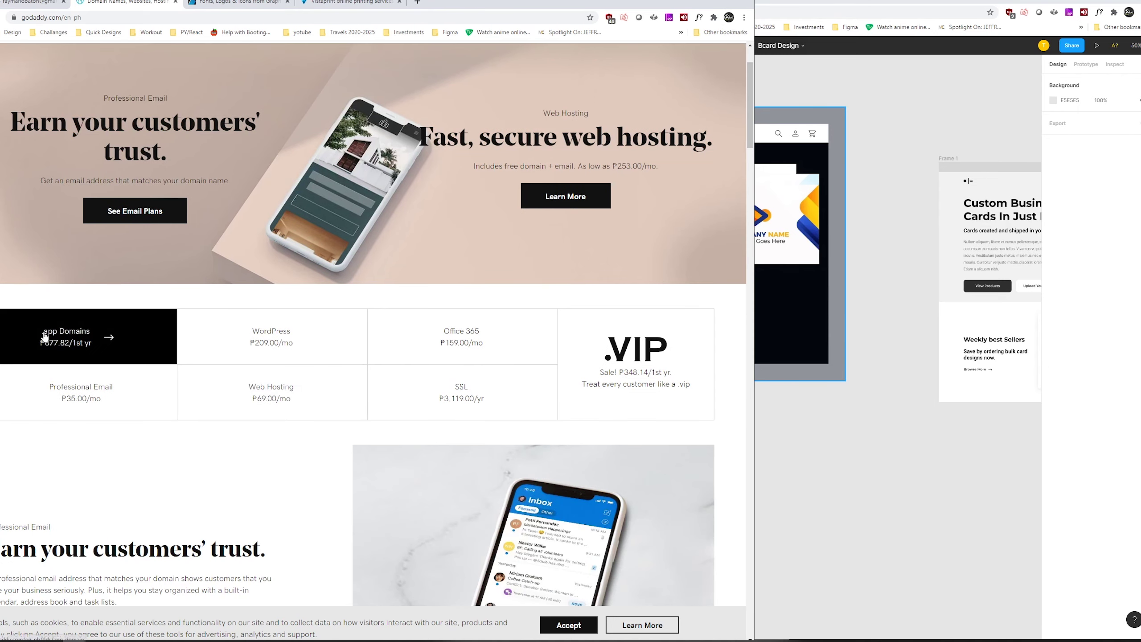
{"action": "scroll", "coordinate": [509, 377], "scroll_direction": "up", "scroll_amount": 2}
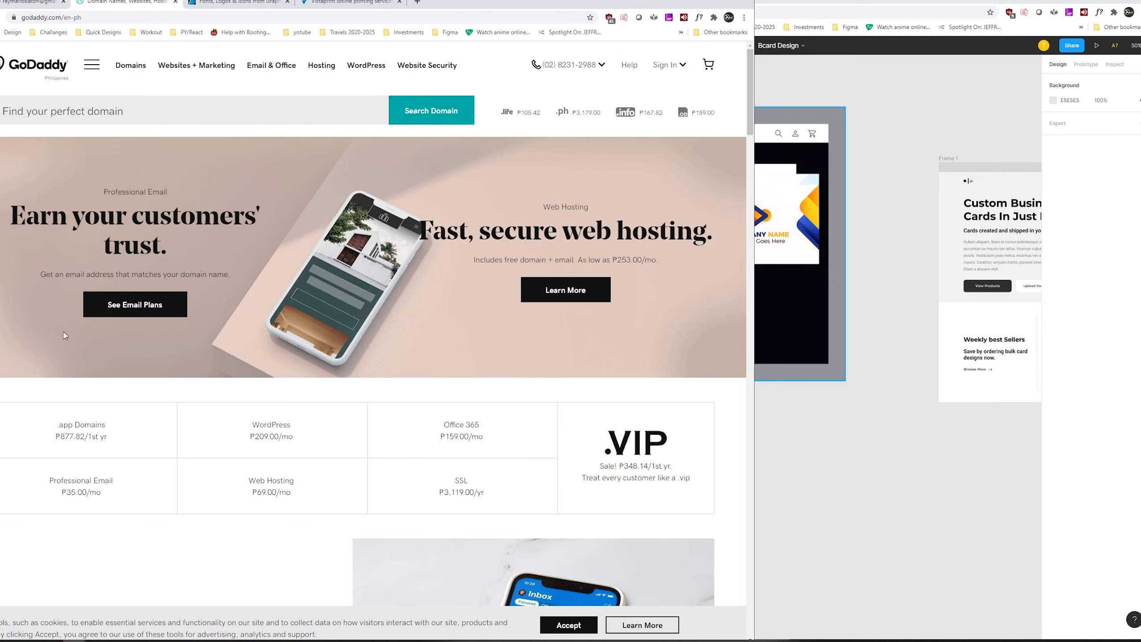
Alternate between Figma, GoDaddy and Vistaprint to compare their layouts
{"action": "left_click", "coordinate": [804, 376]}
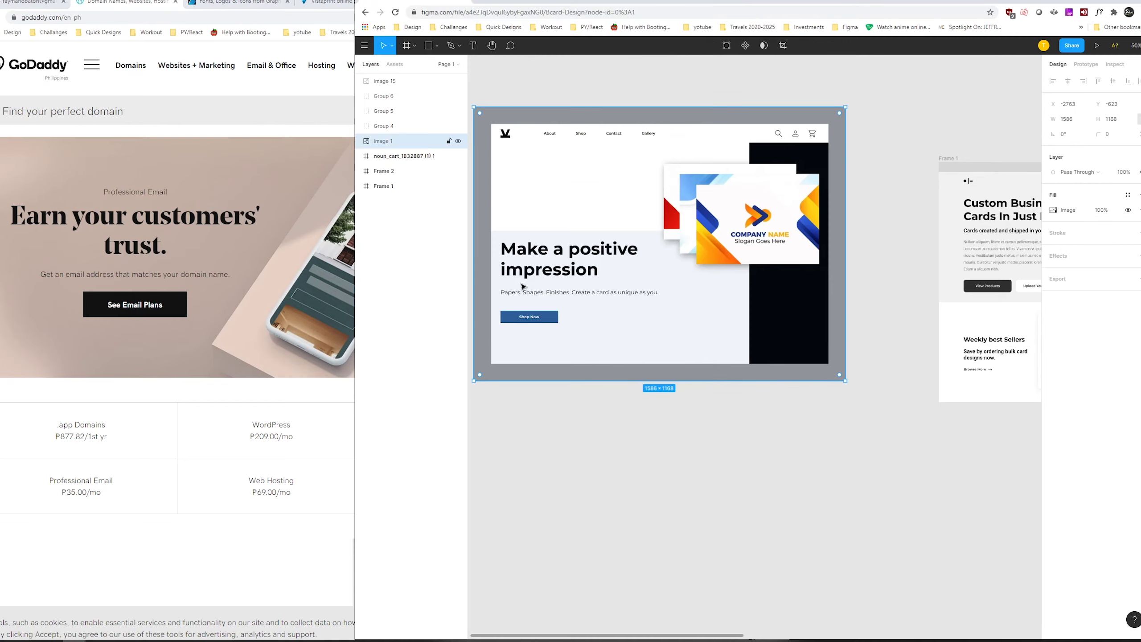
{"action": "left_click", "coordinate": [242, 360]}
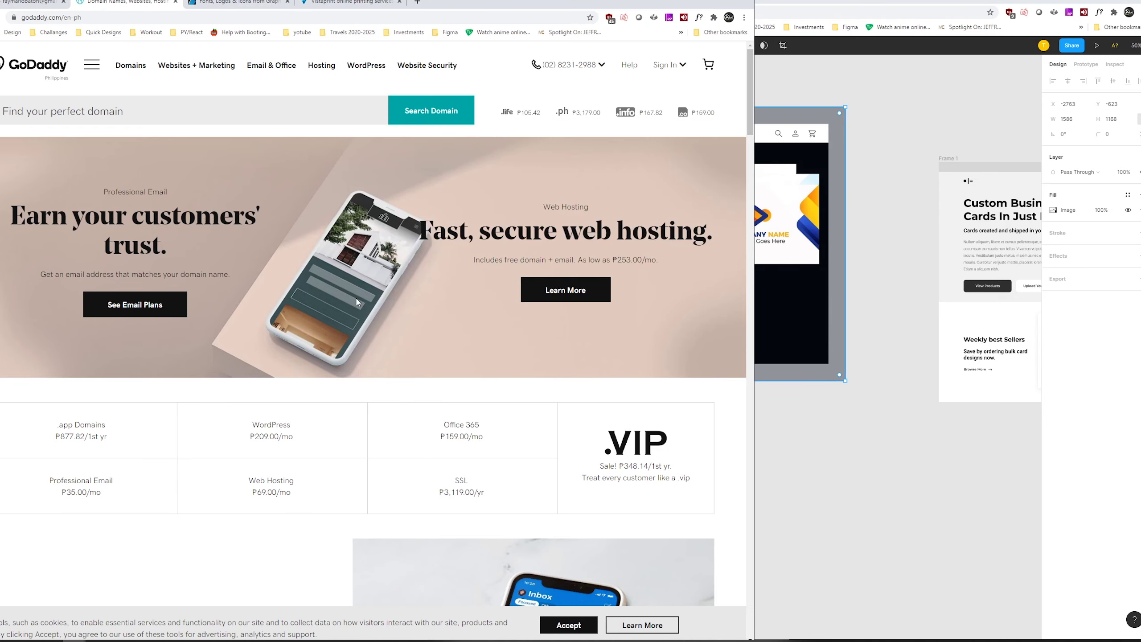
{"action": "left_click", "coordinate": [907, 387]}
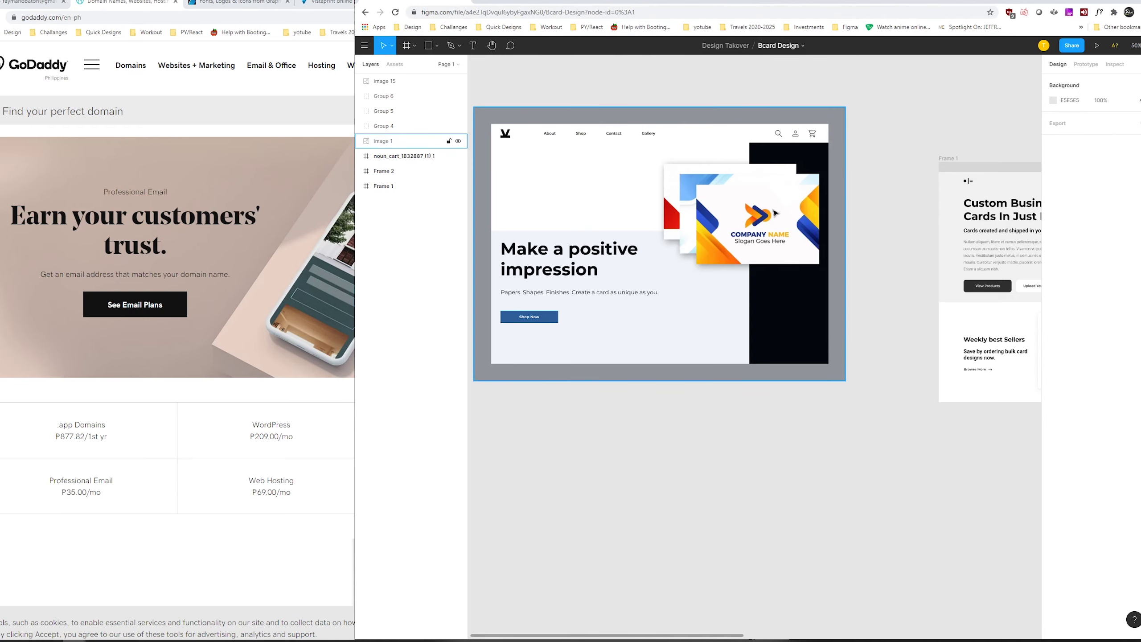
{"action": "left_click", "coordinate": [261, 201]}
{"action": "left_click", "coordinate": [346, 2]}
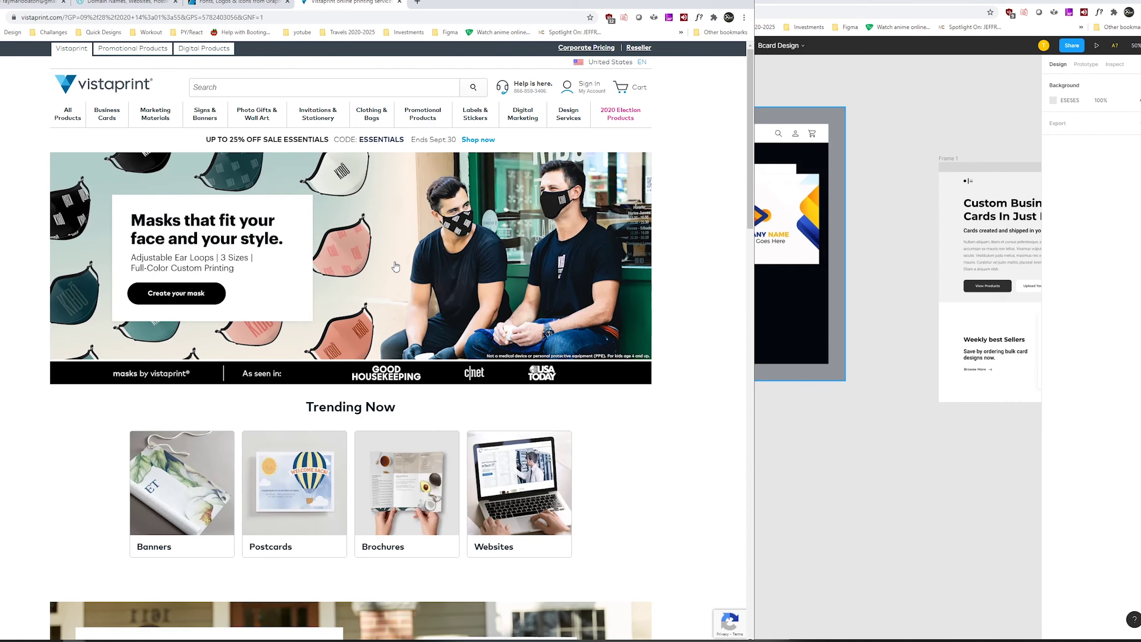
{"action": "mouse_move", "coordinate": [320, 115]}
{"action": "left_click", "coordinate": [859, 439]}
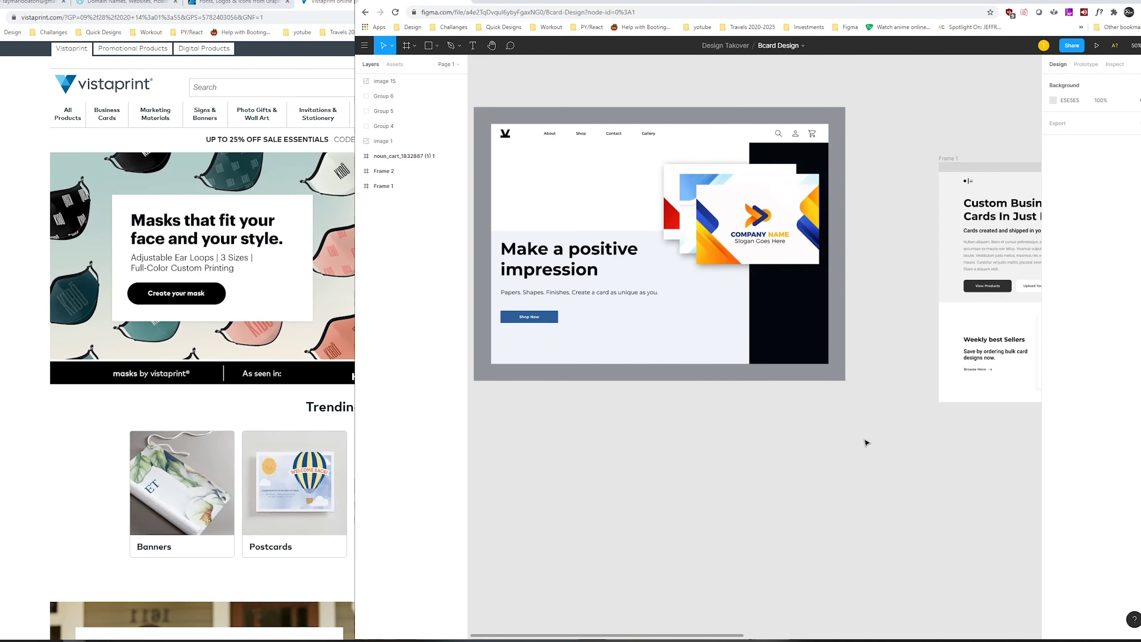
{"action": "left_click", "coordinate": [32, 435]}
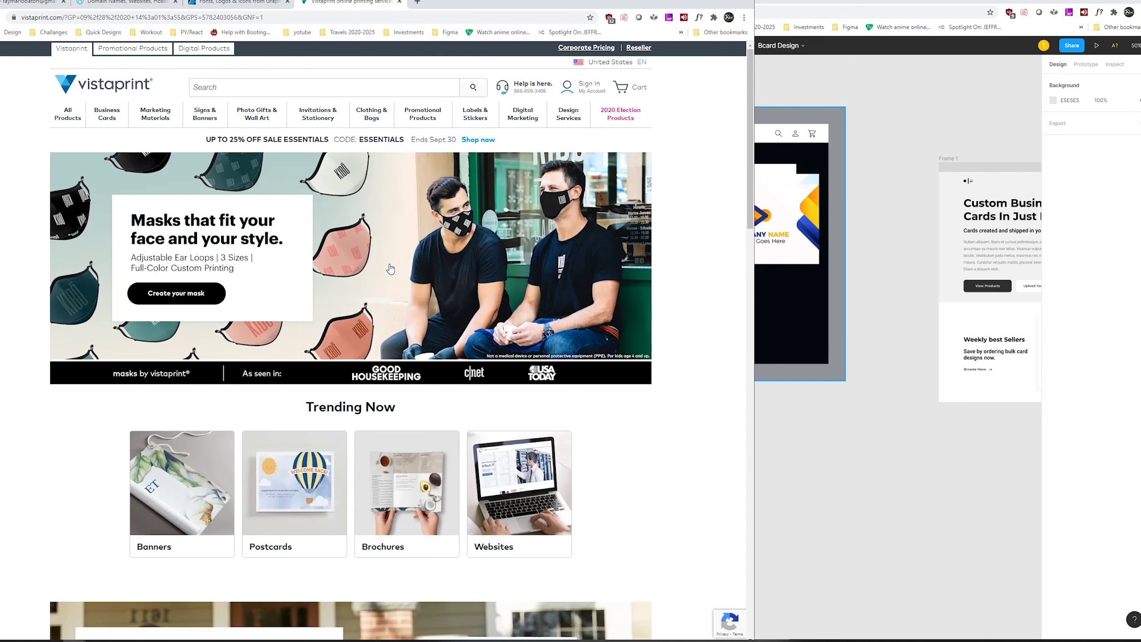
{"action": "scroll", "coordinate": [301, 379], "scroll_direction": "down", "scroll_amount": 1}
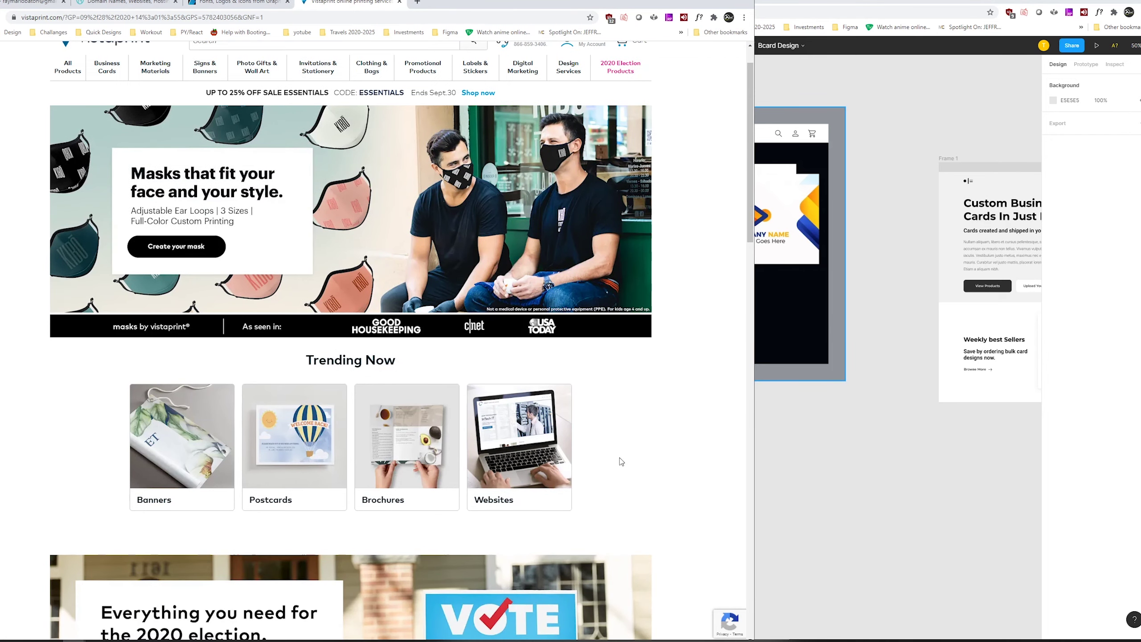
Bring Figma forward and pan until Frame 1 is fully visible
{"action": "left_click", "coordinate": [895, 451]}
{"action": "left_click_drag", "start_coordinate": [876, 461], "coordinate": [708, 471]}
{"action": "left_click_drag", "start_coordinate": [614, 148], "coordinate": [563, 146]}
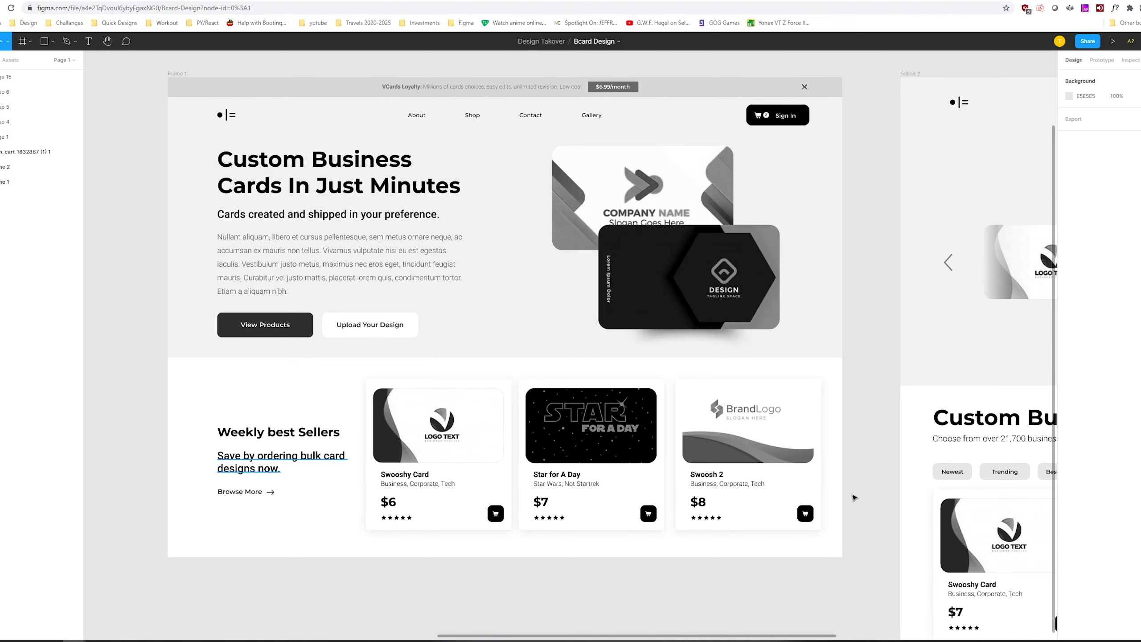
Scroll the canvas and highlight the Purpose line in the review notes
{"action": "scroll", "coordinate": [646, 278], "scroll_direction": "right", "scroll_amount": 15}
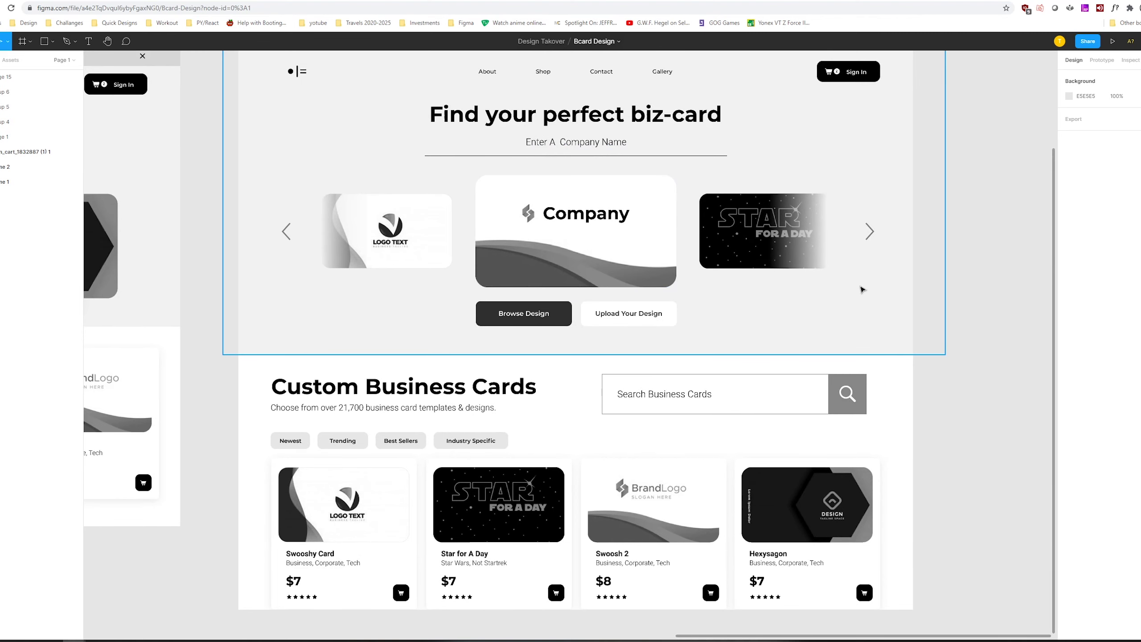
{"action": "scroll", "coordinate": [602, 270], "scroll_direction": "down", "scroll_amount": 3}
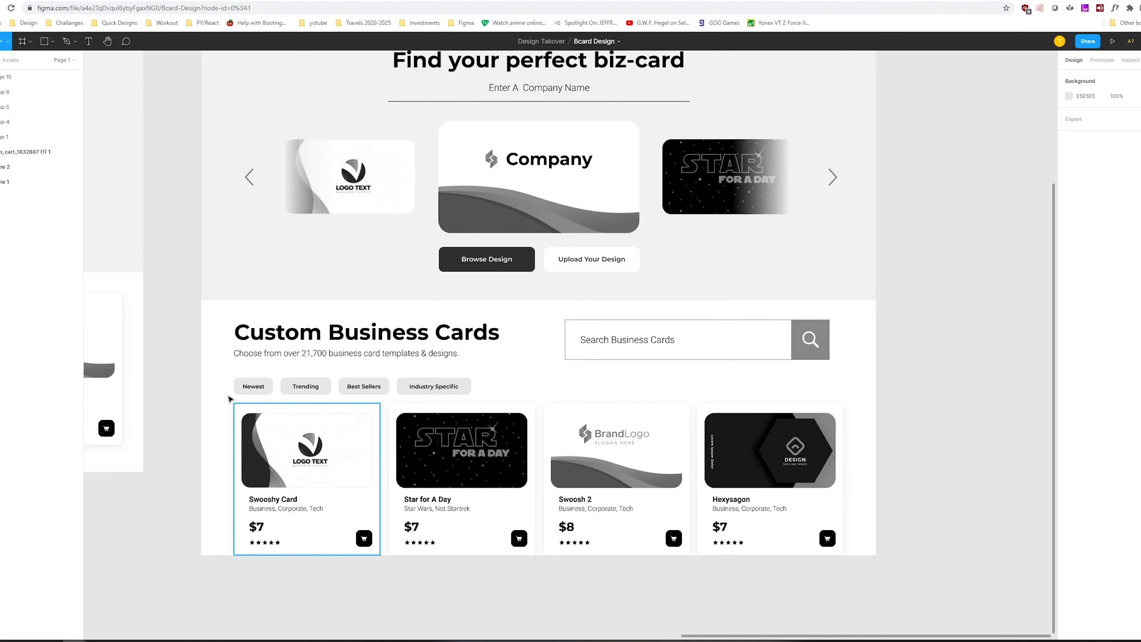
{"action": "scroll", "coordinate": [546, 404], "scroll_direction": "down", "scroll_amount": 3}
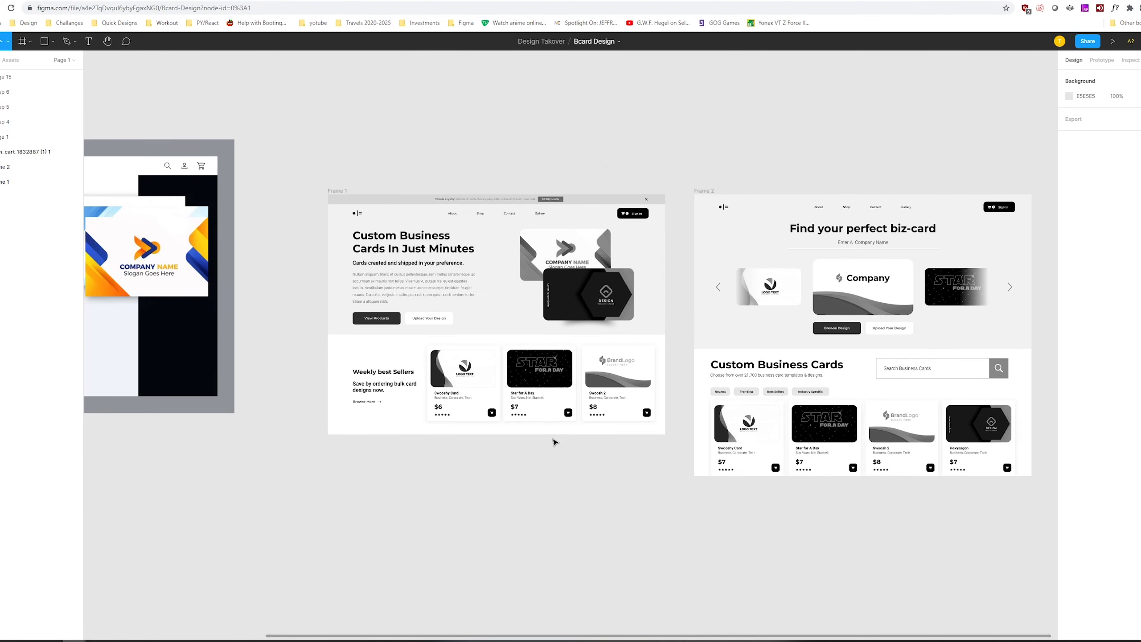
{"action": "left_click", "coordinate": [206, 632]}
{"action": "left_click_drag", "start_coordinate": [496, 367], "coordinate": [393, 370]}
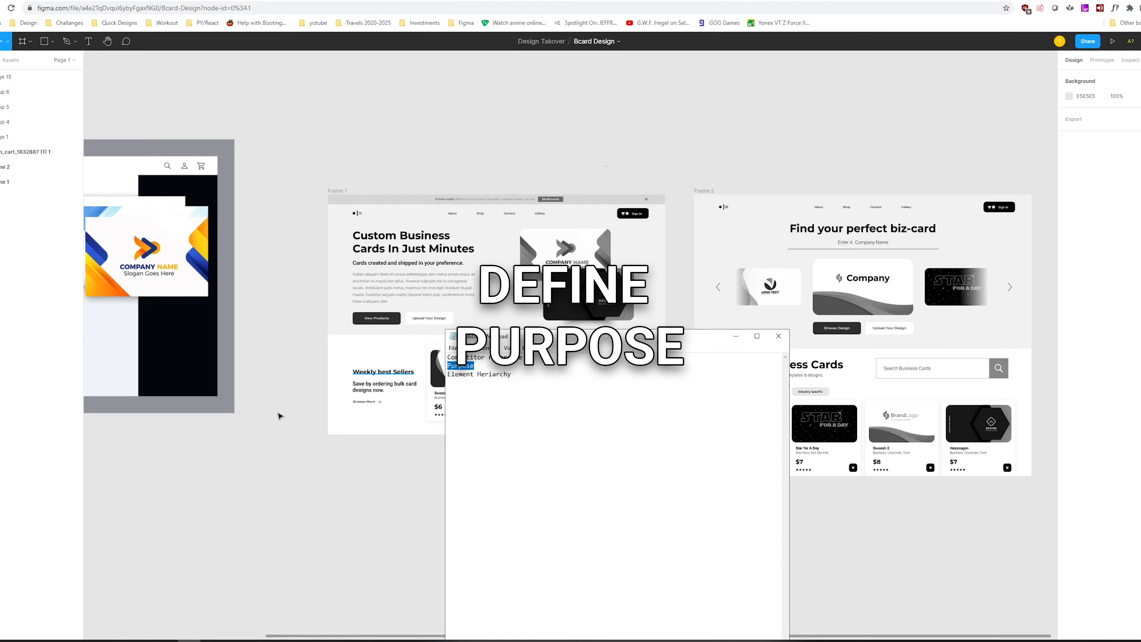
Bring Figma in front of the notes and pan the frames into view
{"action": "left_click", "coordinate": [264, 466]}
{"action": "left_click_drag", "start_coordinate": [349, 464], "coordinate": [581, 469]}
{"action": "scroll", "coordinate": [456, 460], "scroll_direction": "right", "scroll_amount": 5}
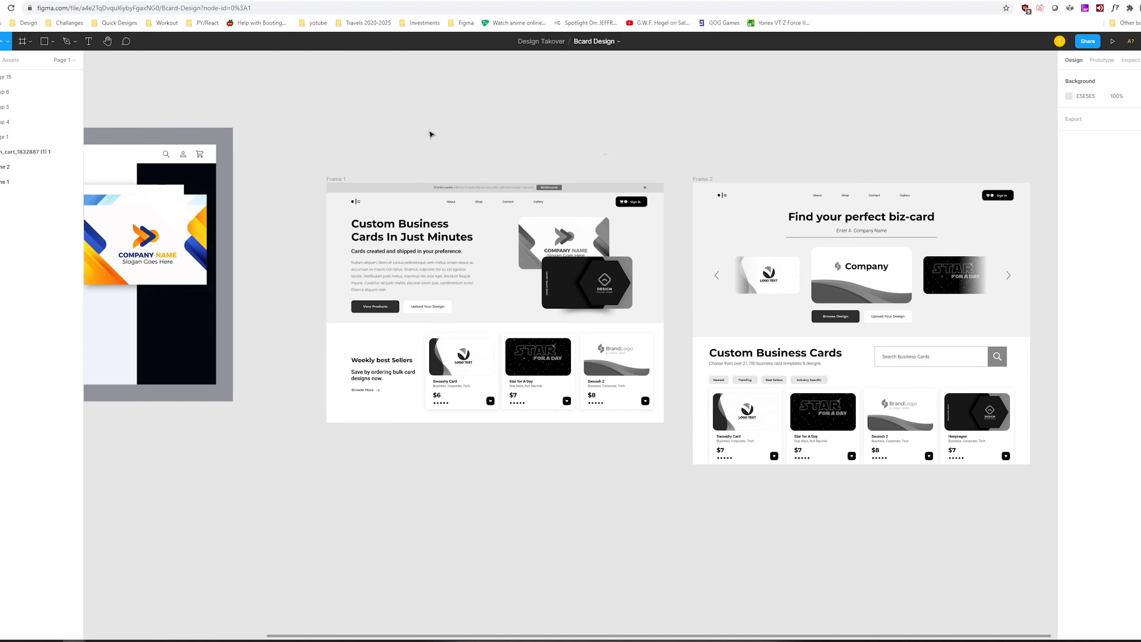
{"action": "scroll", "coordinate": [431, 134], "scroll_direction": "up", "scroll_amount": 3, "text": "ctrl"}
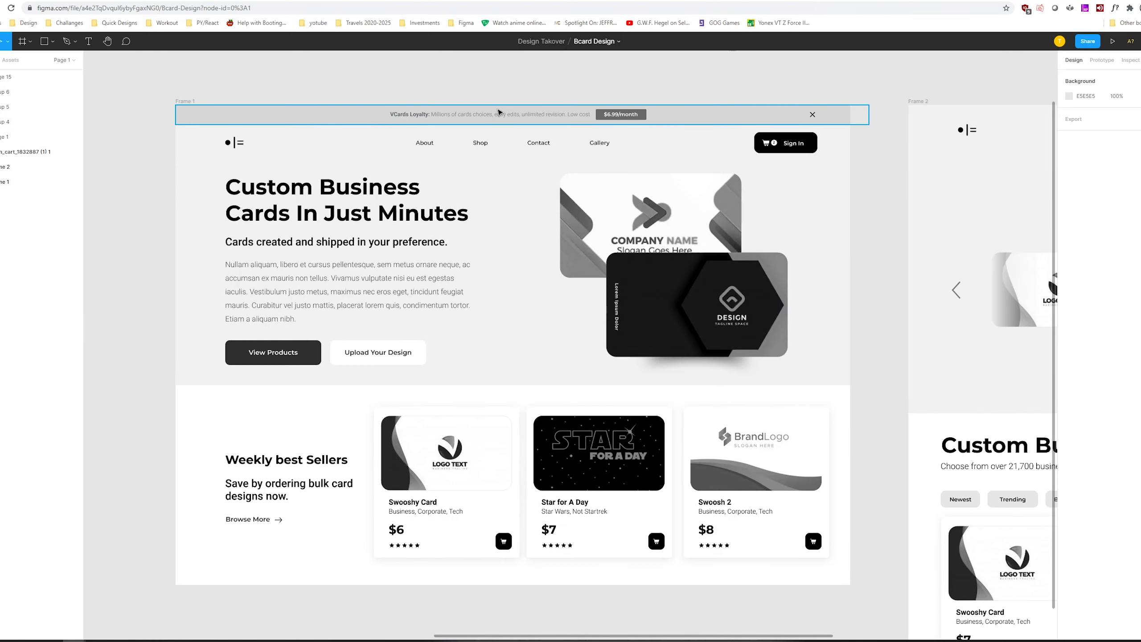
Inspect Frame 1's banner, price, hero heading, paragraph and subtitle text layers
{"action": "scroll", "coordinate": [458, 112], "scroll_direction": "right", "scroll_amount": 1}
{"action": "left_click", "coordinate": [440, 118]}
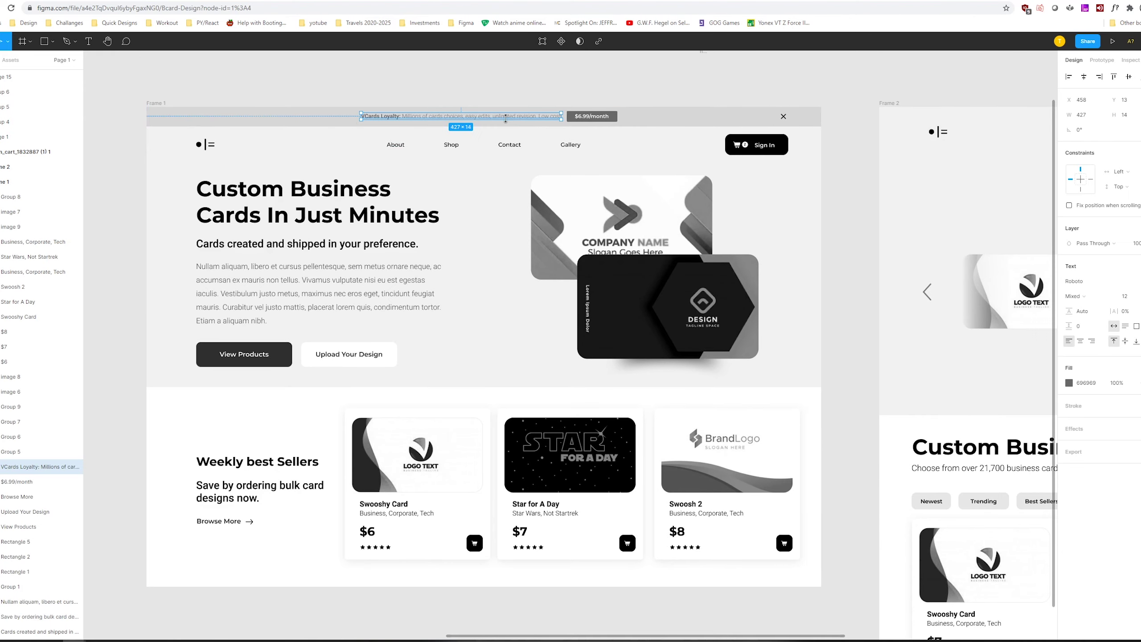
{"action": "left_click", "coordinate": [610, 118]}
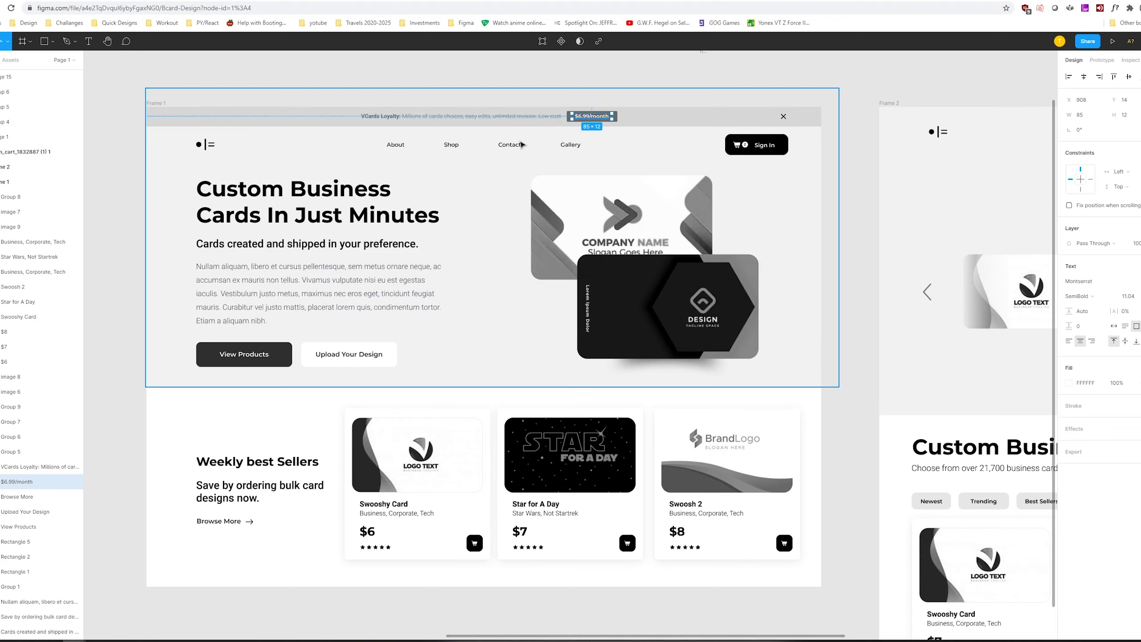
{"action": "key", "text": "Escape"}
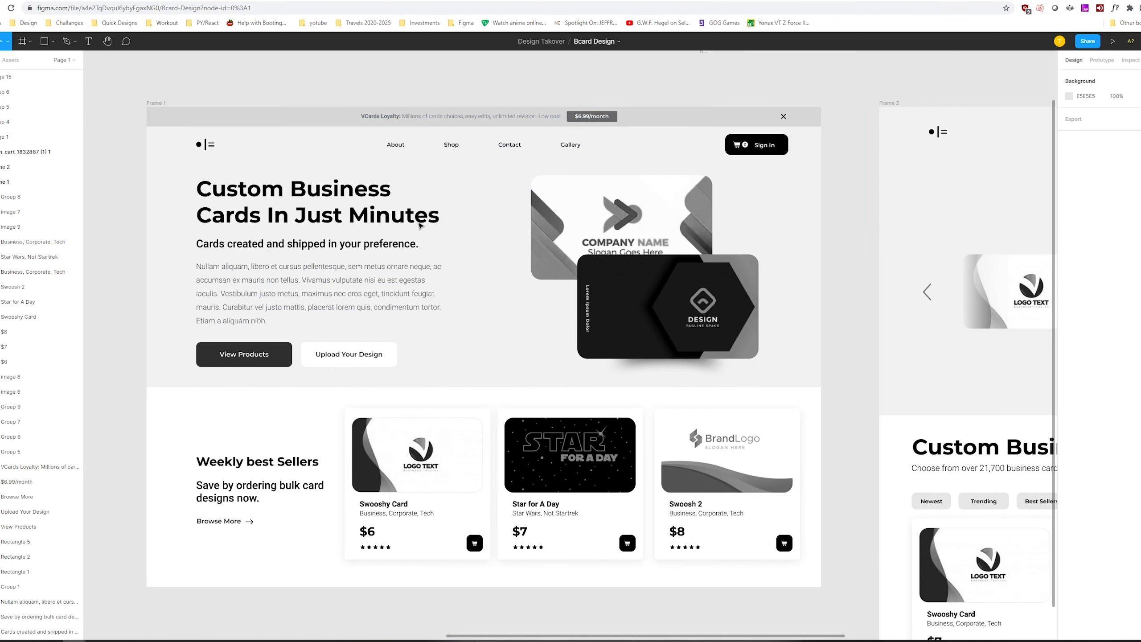
{"action": "scroll", "coordinate": [445, 190], "scroll_direction": "down", "scroll_amount": 1}
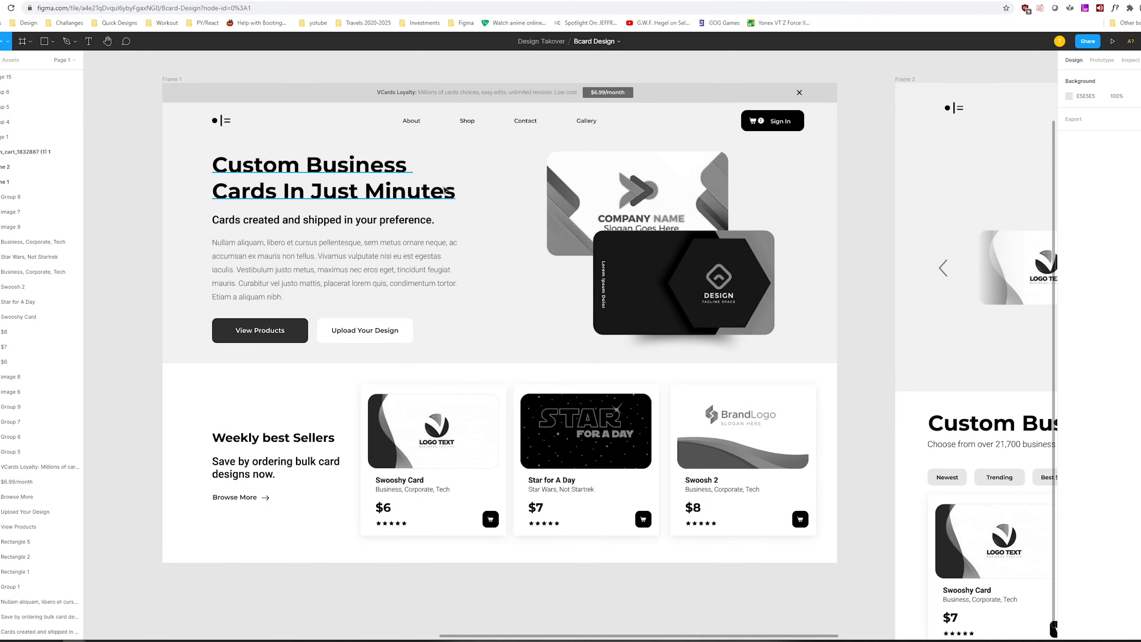
{"action": "left_click", "coordinate": [373, 189]}
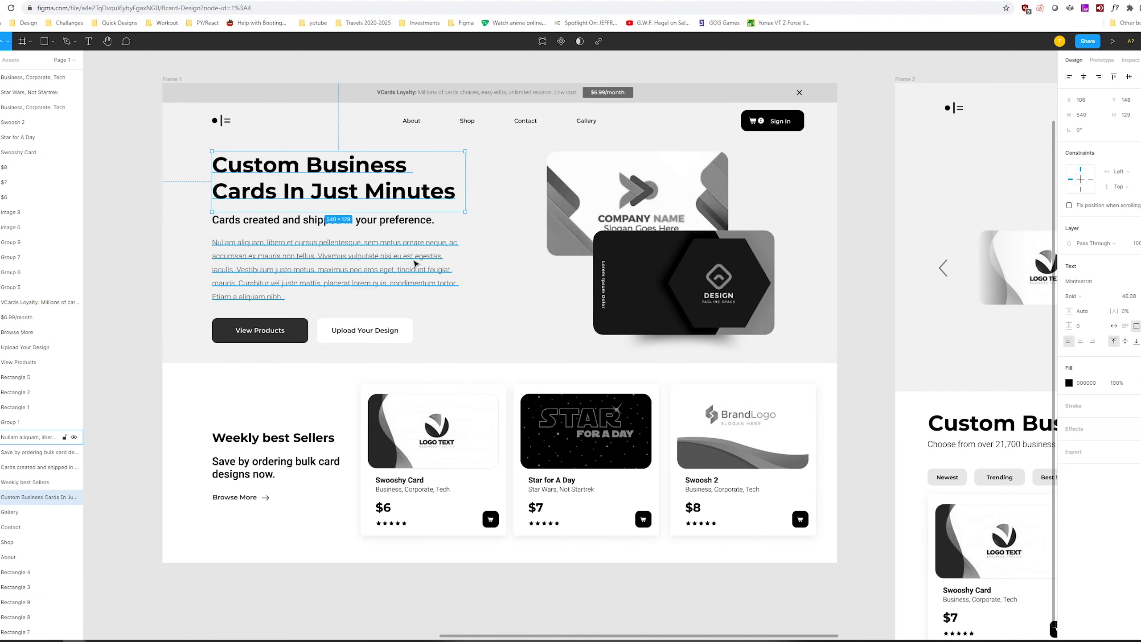
{"action": "left_click", "coordinate": [453, 263]}
{"action": "left_click", "coordinate": [376, 222]}
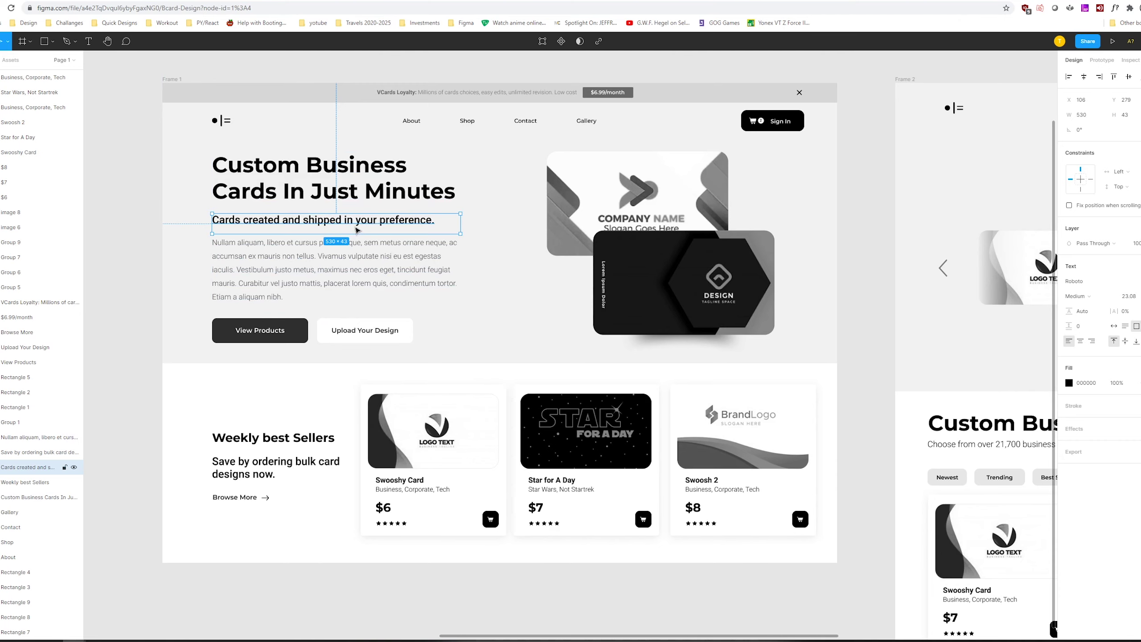
Inspect the View Products and Upload Your Design button labels and the Nullam aliquam paragraph
{"action": "left_click_drag", "start_coordinate": [444, 254], "coordinate": [464, 238]}
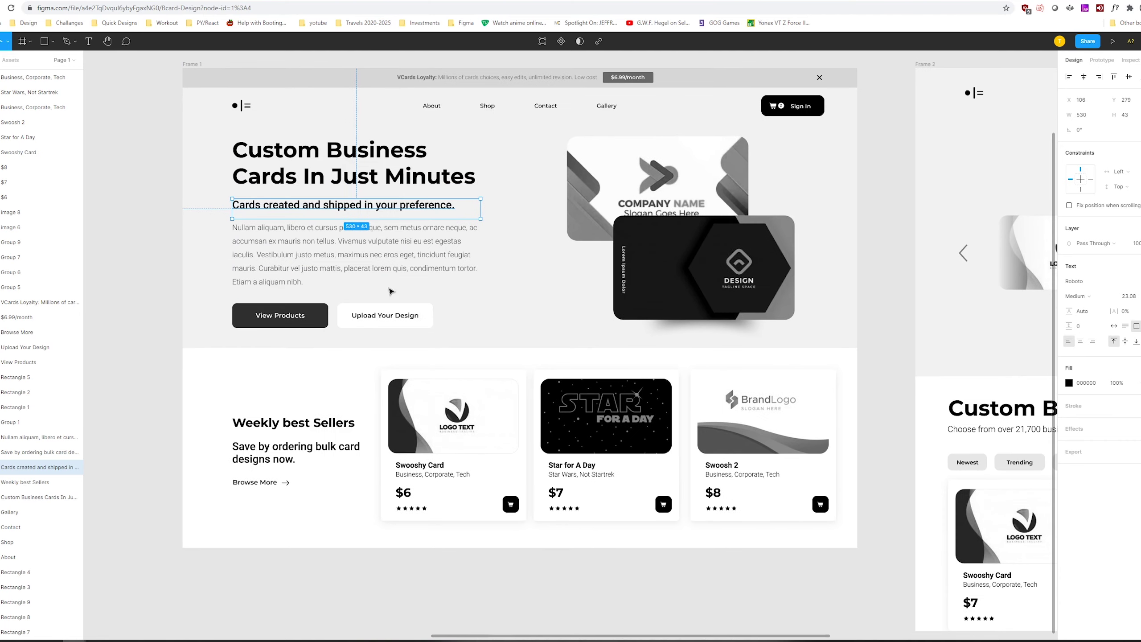
{"action": "left_click", "coordinate": [299, 316]}
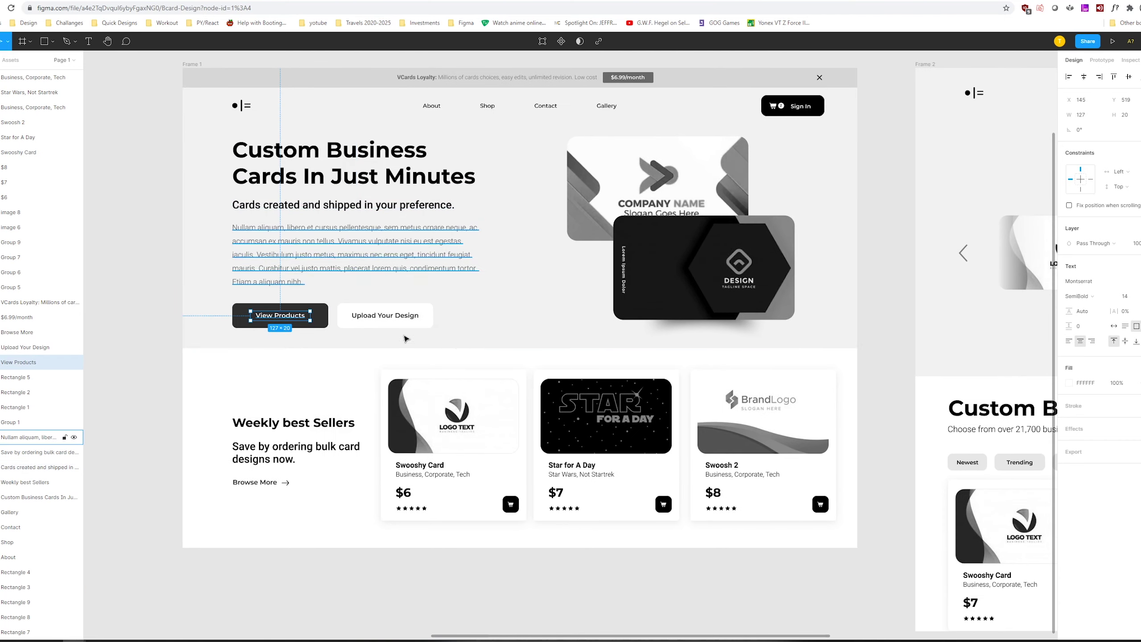
{"action": "left_click", "coordinate": [390, 316]}
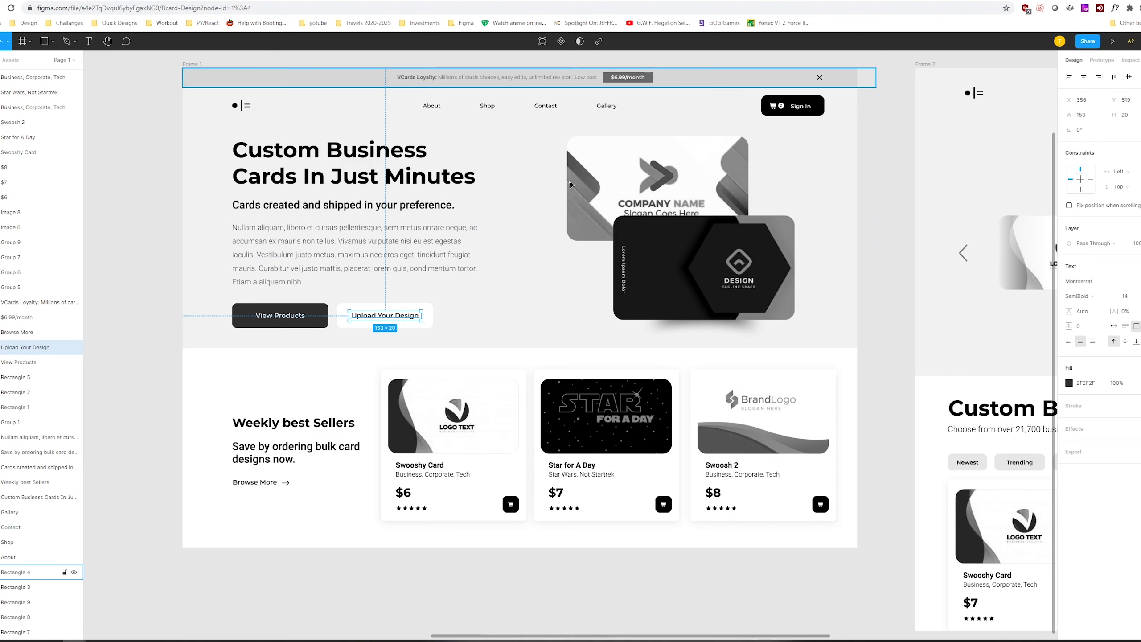
{"action": "left_click", "coordinate": [279, 263]}
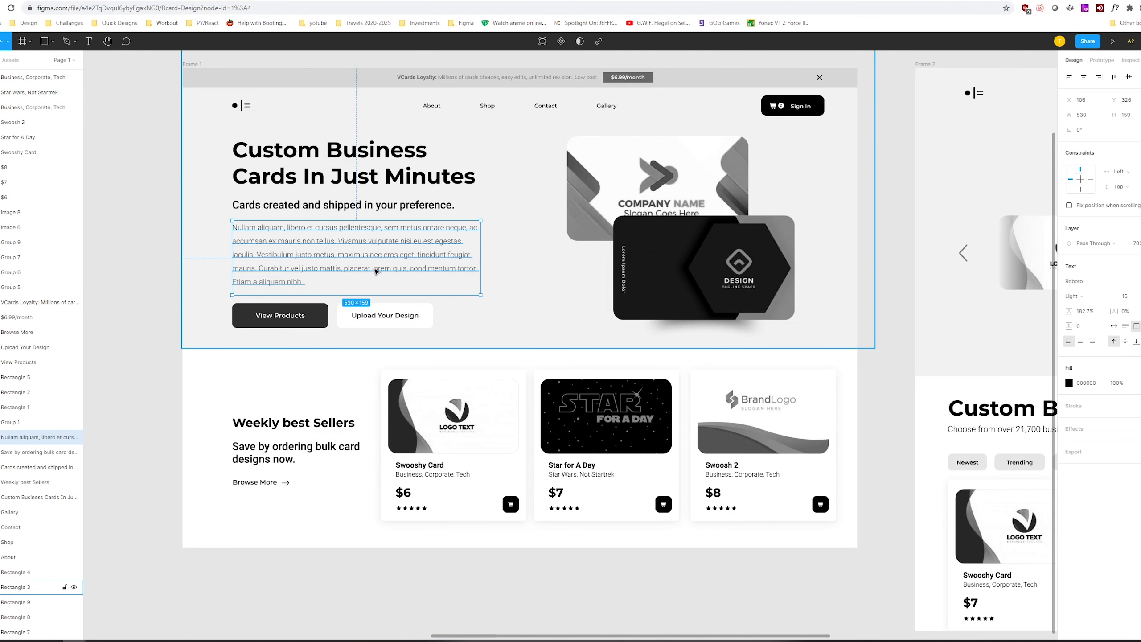
{"action": "key", "text": "Escape"}
{"action": "left_click_drag", "start_coordinate": [340, 277], "coordinate": [341, 266]}
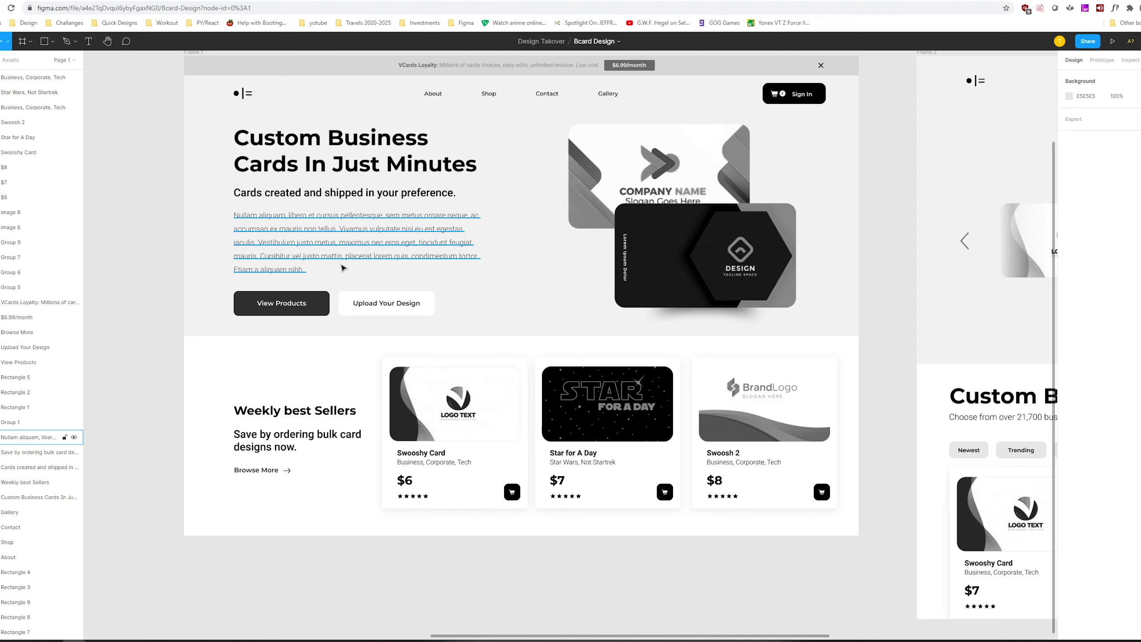
{"action": "scroll", "coordinate": [314, 346], "scroll_direction": "right", "scroll_amount": 2}
{"action": "scroll", "coordinate": [315, 346], "scroll_direction": "down", "scroll_amount": 1}
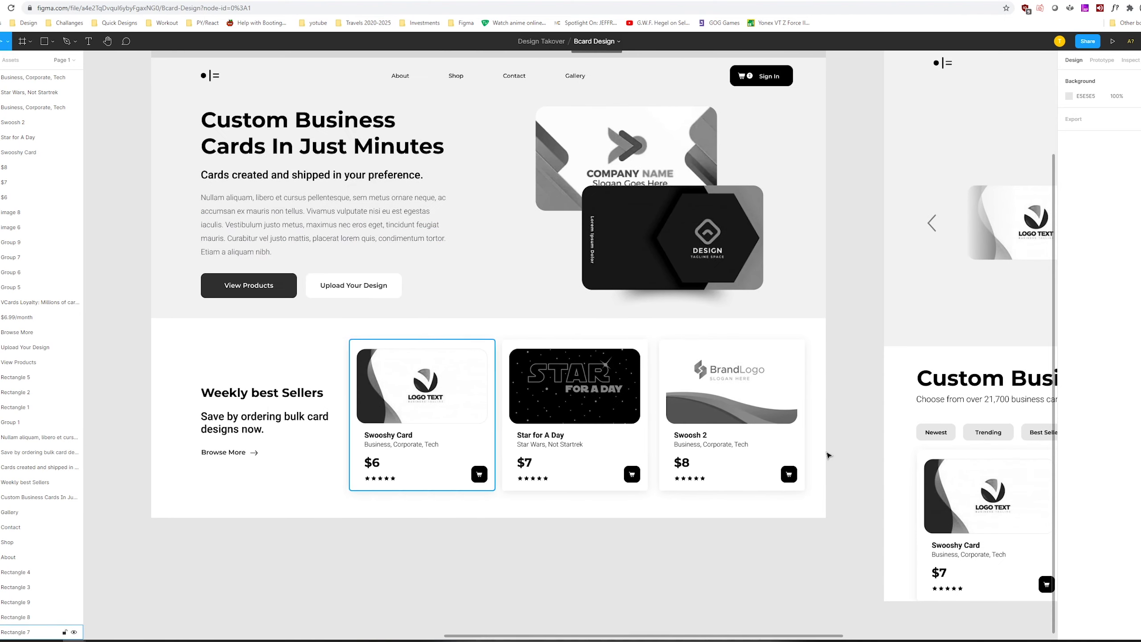
{"action": "scroll", "coordinate": [580, 532], "scroll_direction": "left", "scroll_amount": 1}
{"action": "scroll", "coordinate": [579, 531], "scroll_direction": "down", "scroll_amount": 1}
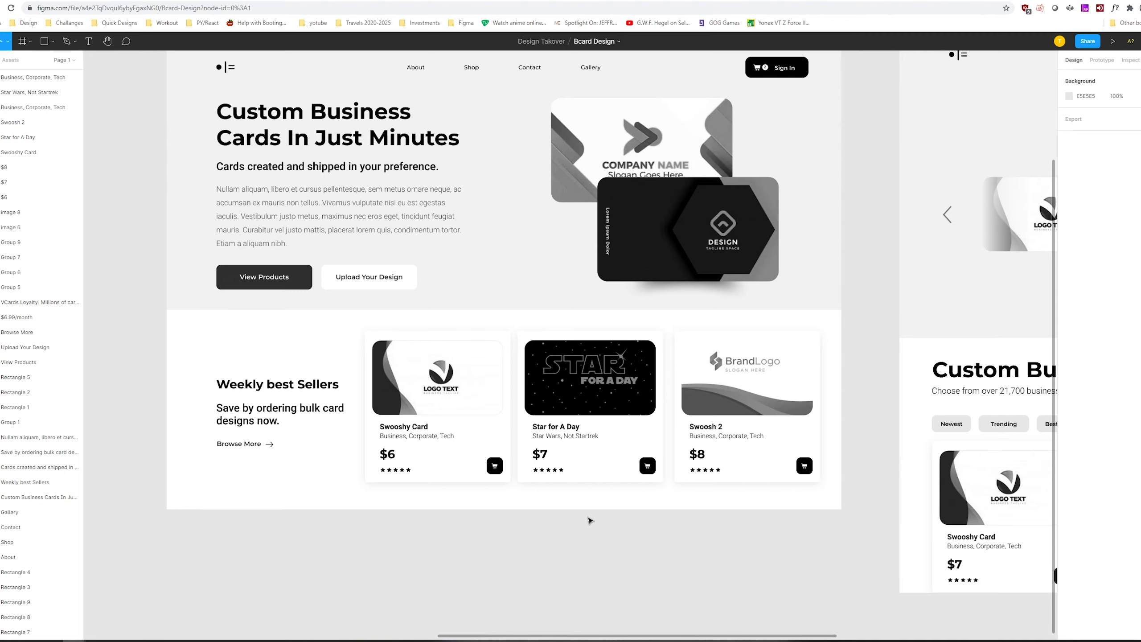
{"action": "scroll", "coordinate": [408, 349], "scroll_direction": "up", "scroll_amount": 1}
{"action": "scroll", "coordinate": [407, 350], "scroll_direction": "right", "scroll_amount": 1}
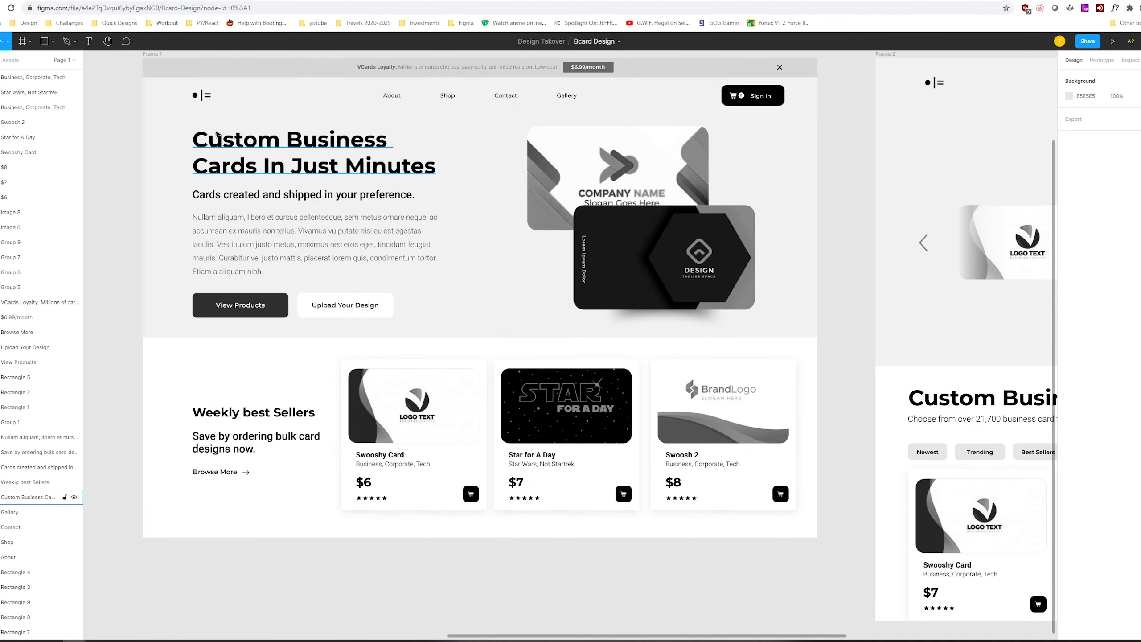
Change the heading 'Weekly best Sellers' to 'Weekly best sellers', then bring Chrome to the front
{"action": "left_click", "coordinate": [253, 418]}
{"action": "double_click", "coordinate": [271, 417]}
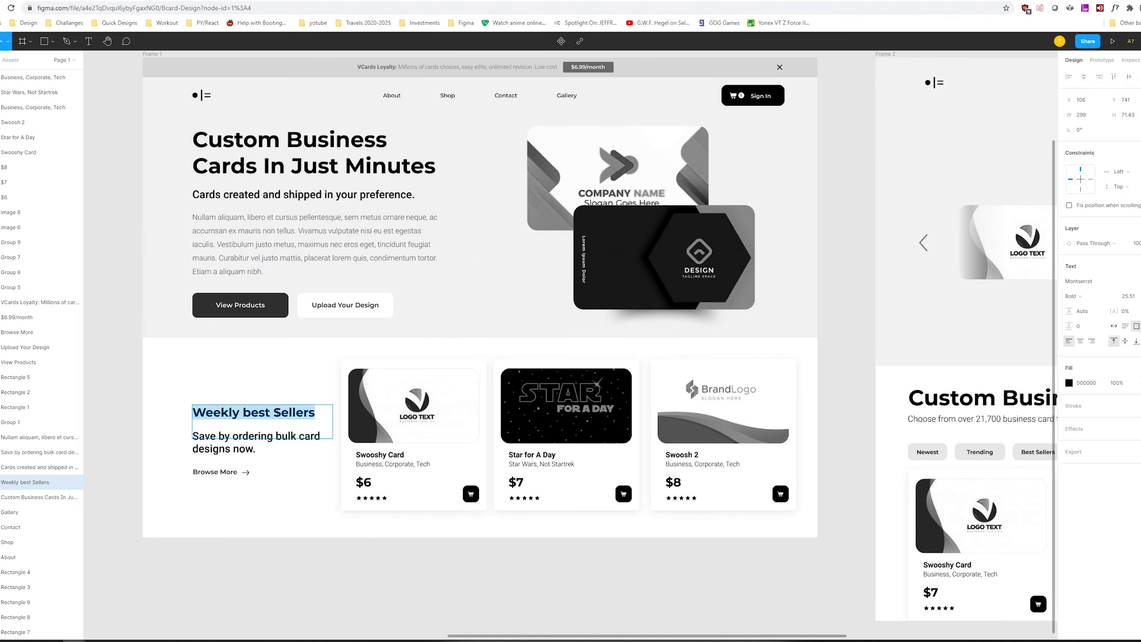
{"action": "left_click", "coordinate": [280, 409]}
{"action": "key", "text": "Delete"}
{"action": "type", "text": "s"}
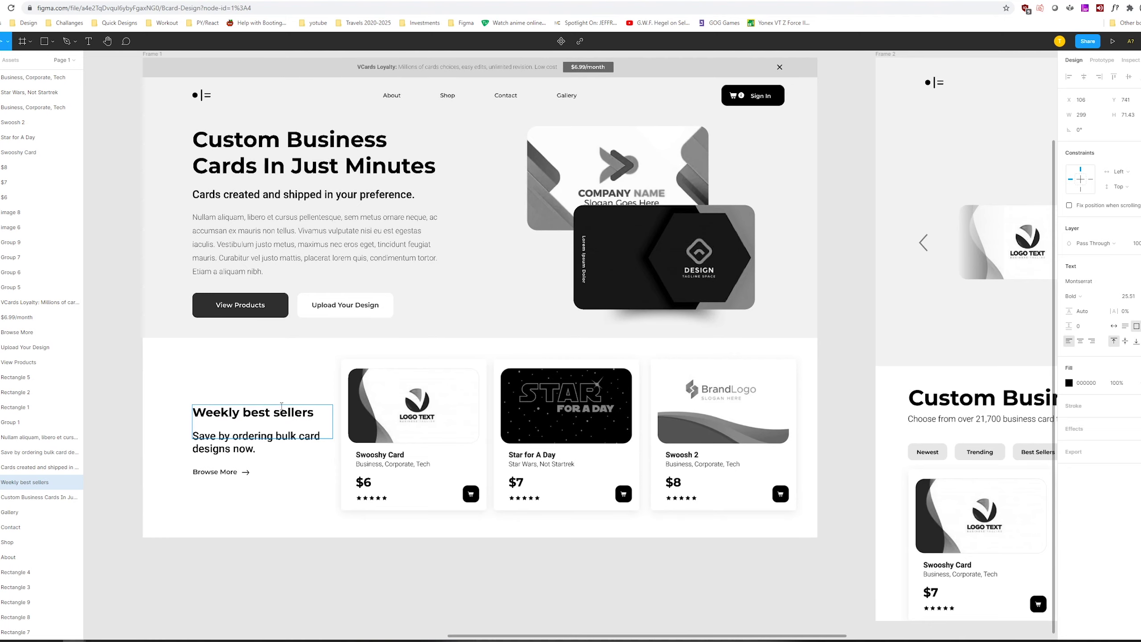
{"action": "left_click", "coordinate": [253, 333]}
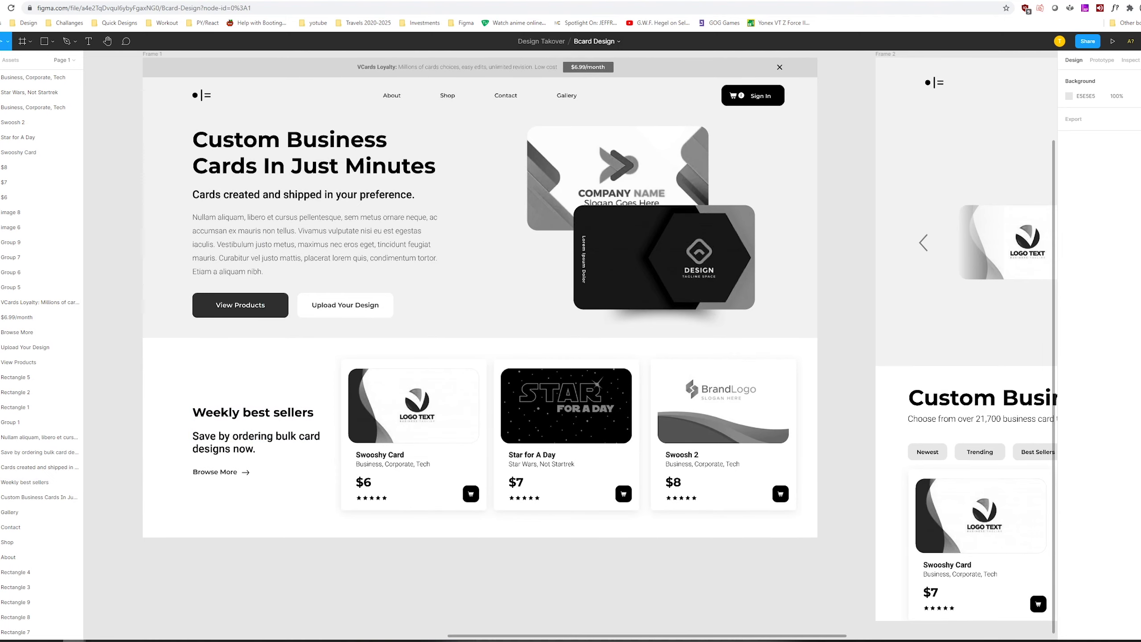
{"action": "mouse_move", "coordinate": [74, 640]}
{"action": "left_click", "coordinate": [26, 596]}
Scroll through GraphicRiver's business cards page, then return to Figma zoomed out to both frames
{"action": "left_click", "coordinate": [216, 5]}
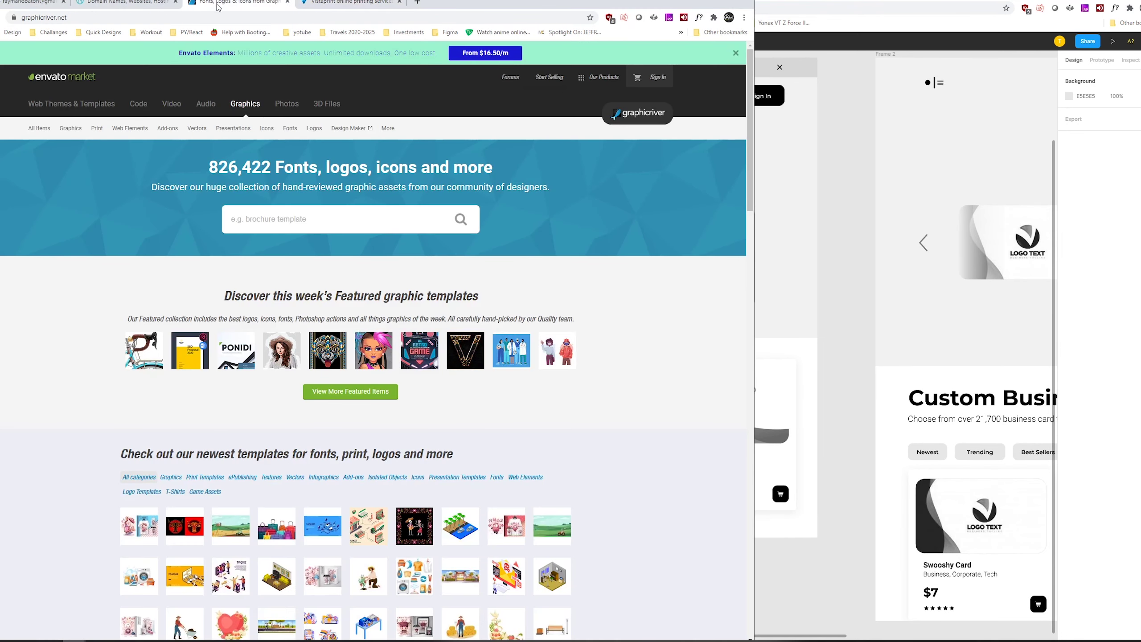
{"action": "scroll", "coordinate": [186, 441], "scroll_direction": "down", "scroll_amount": 2}
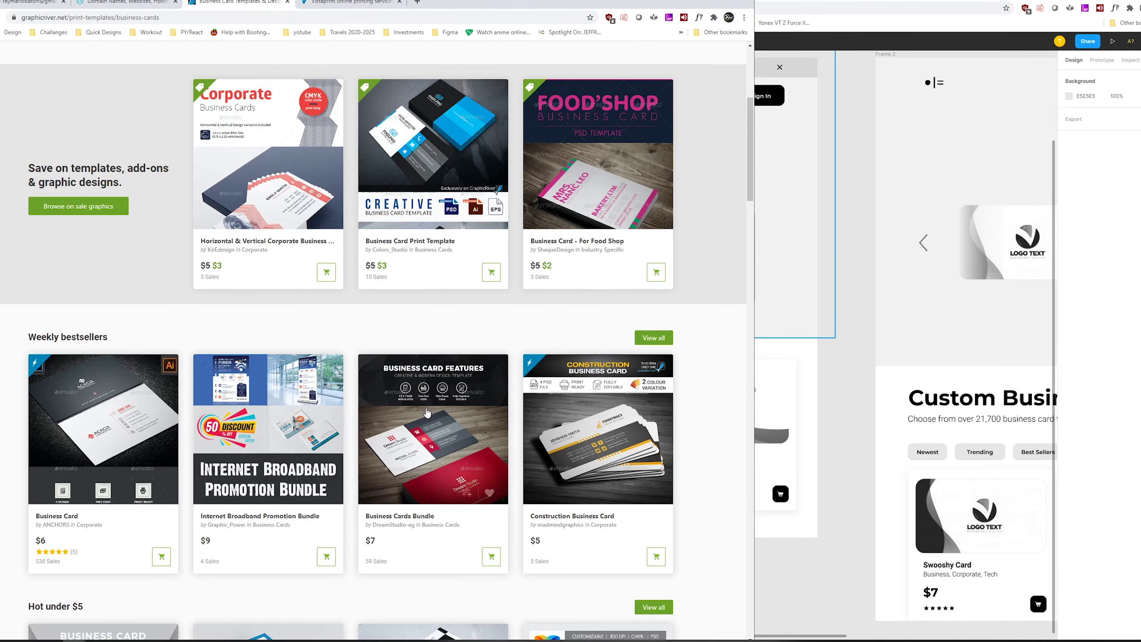
{"action": "scroll", "coordinate": [566, 435], "scroll_direction": "down", "scroll_amount": 4}
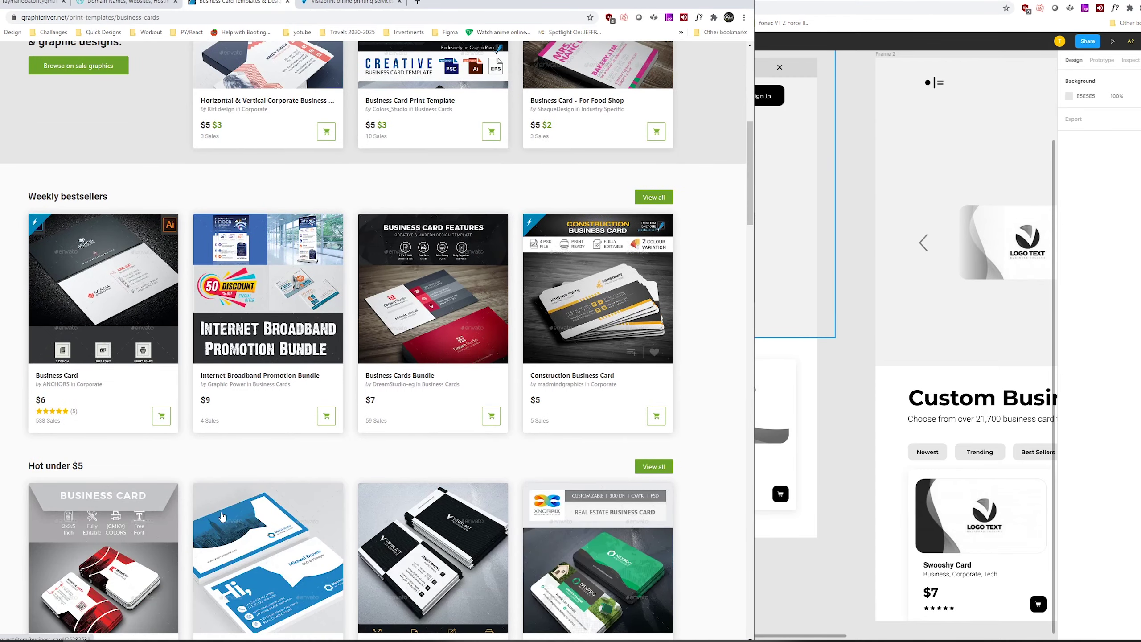
{"action": "left_click_drag", "start_coordinate": [75, 376], "coordinate": [44, 354]}
{"action": "left_click", "coordinate": [62, 390]}
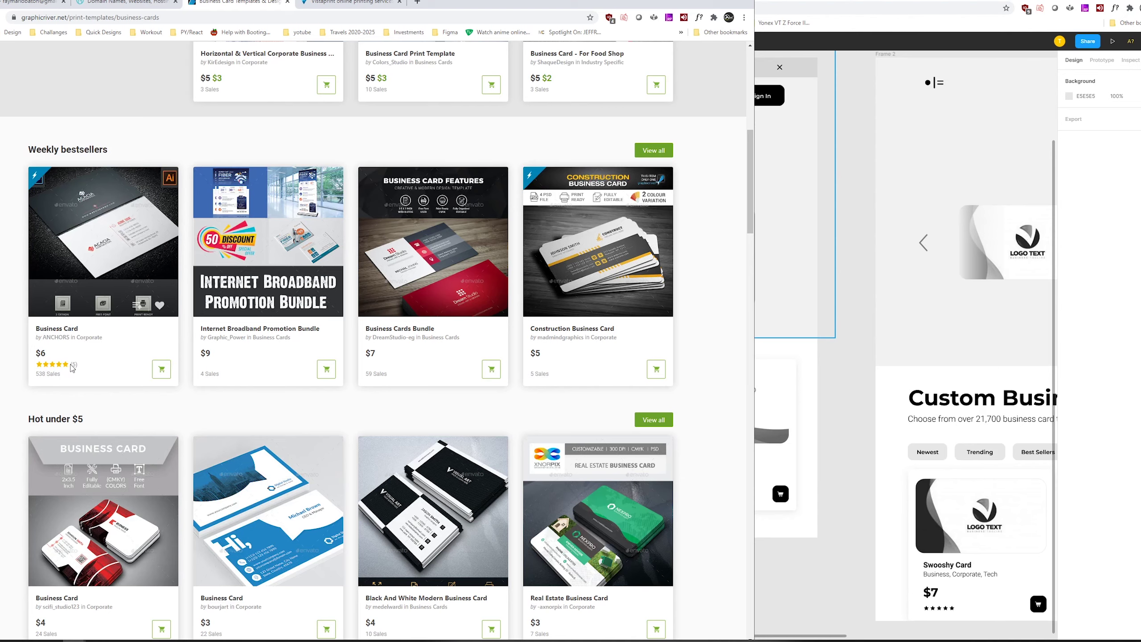
{"action": "left_click", "coordinate": [776, 336]}
{"action": "scroll", "coordinate": [856, 490], "scroll_direction": "down", "scroll_amount": 3, "text": "ctrl"}
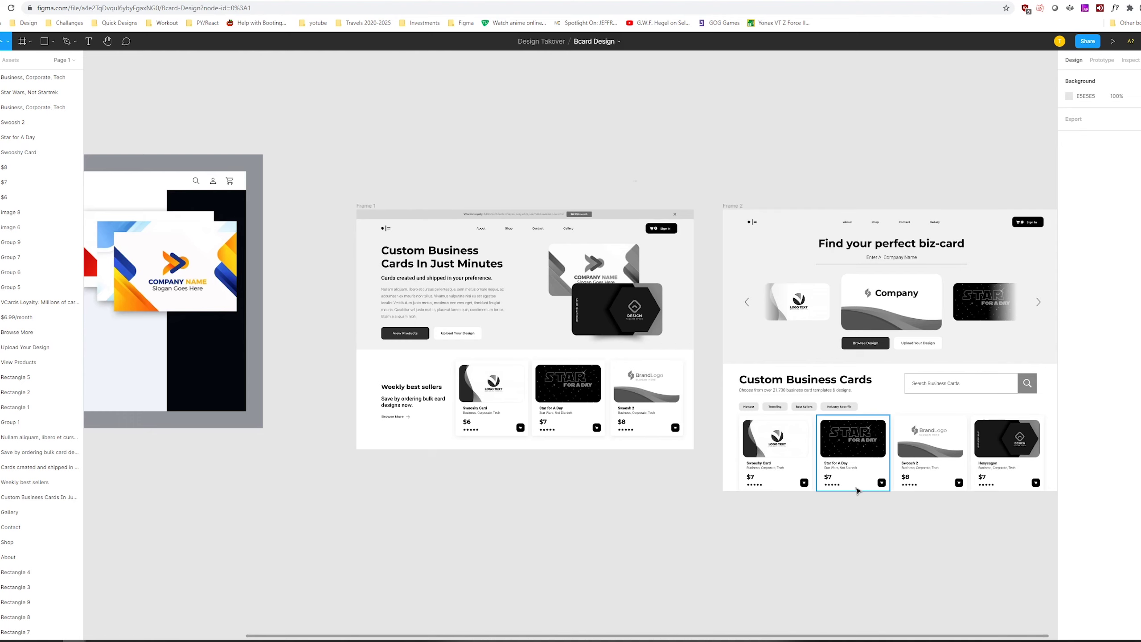
Inspect Frame 2's hero section and its Enter A Company Name text
{"action": "scroll", "coordinate": [855, 490], "scroll_direction": "up", "scroll_amount": 3, "text": "ctrl"}
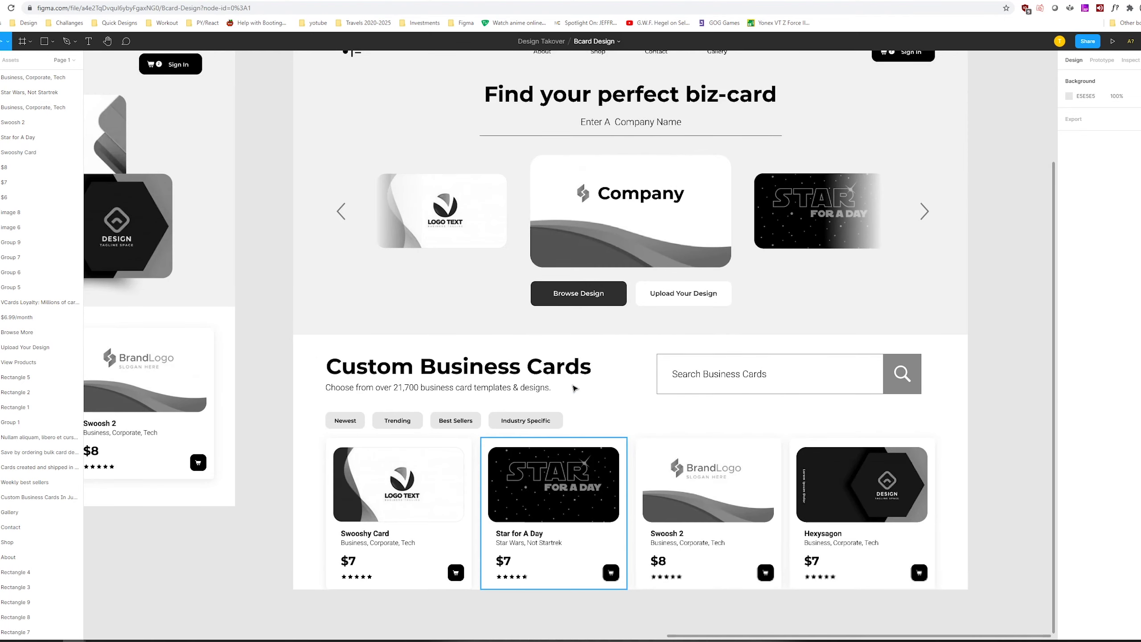
{"action": "scroll", "coordinate": [535, 459], "scroll_direction": "up", "scroll_amount": 2}
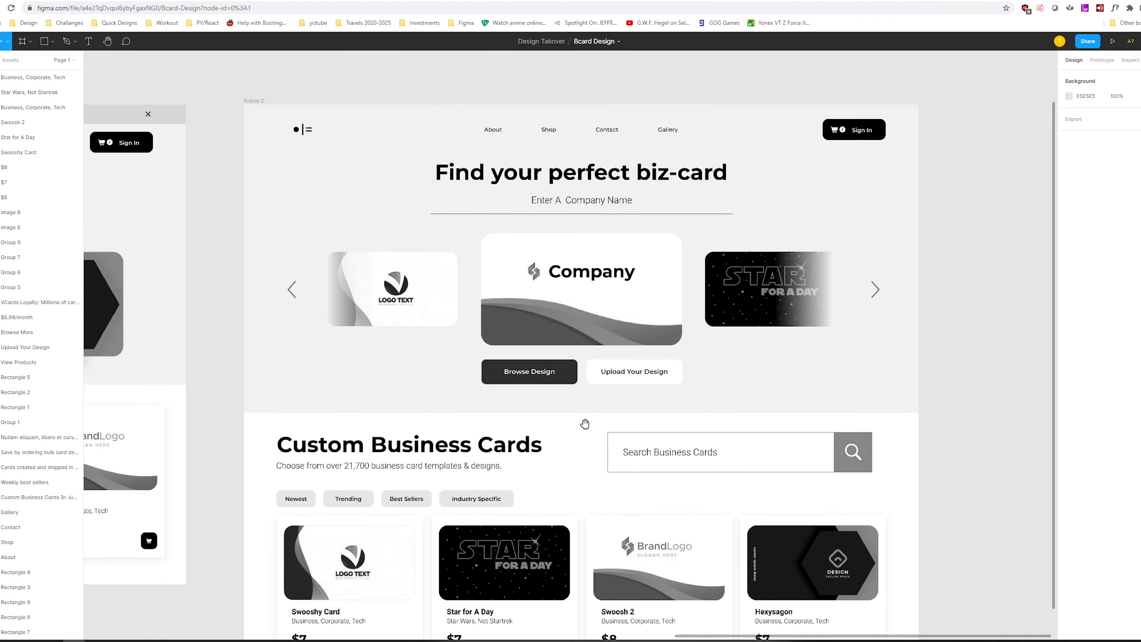
{"action": "scroll", "coordinate": [583, 425], "scroll_direction": "right", "scroll_amount": 3}
{"action": "left_click", "coordinate": [472, 212]}
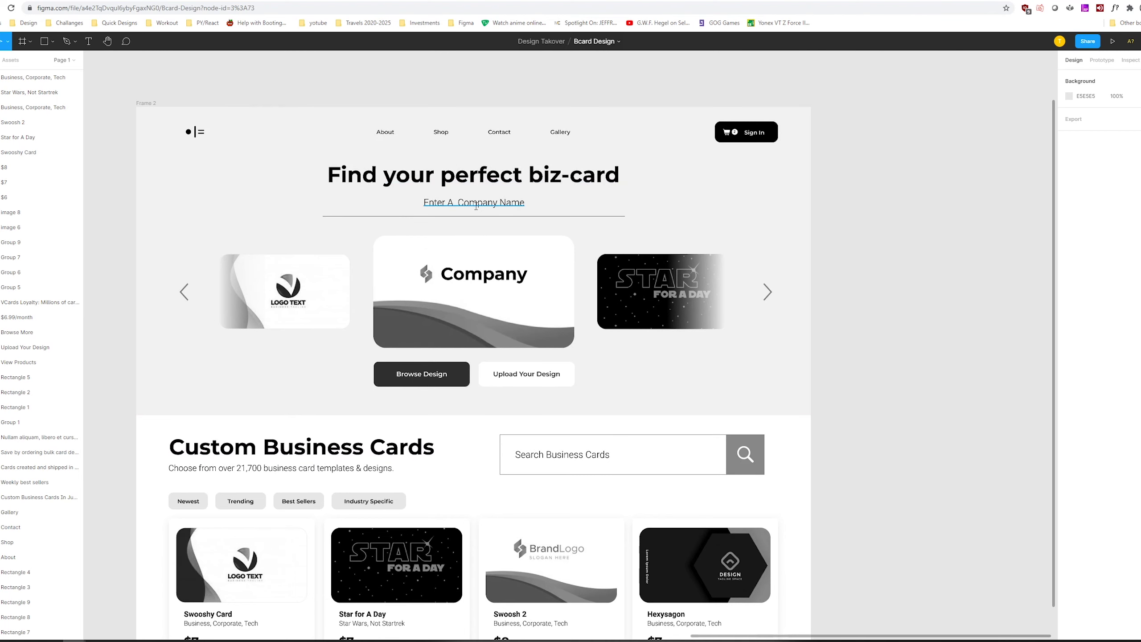
{"action": "double_click", "coordinate": [476, 206]}
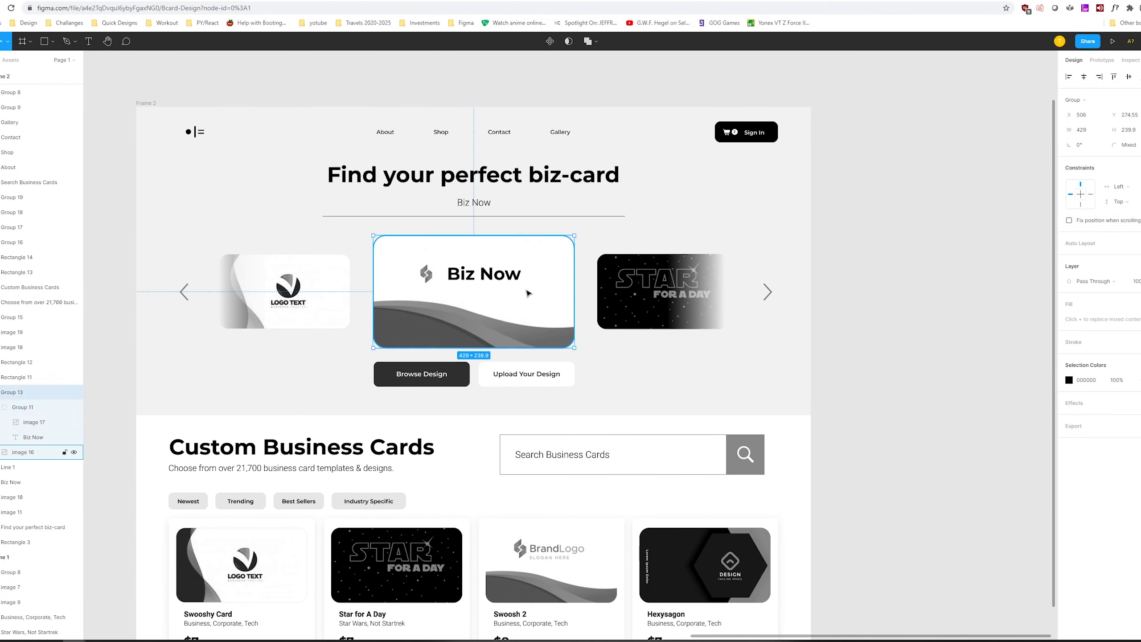
{"action": "key", "text": "Escape"}
Complete the button label so it reads 'Try This Design'
{"action": "left_click", "coordinate": [425, 274], "text": "ctrl"}
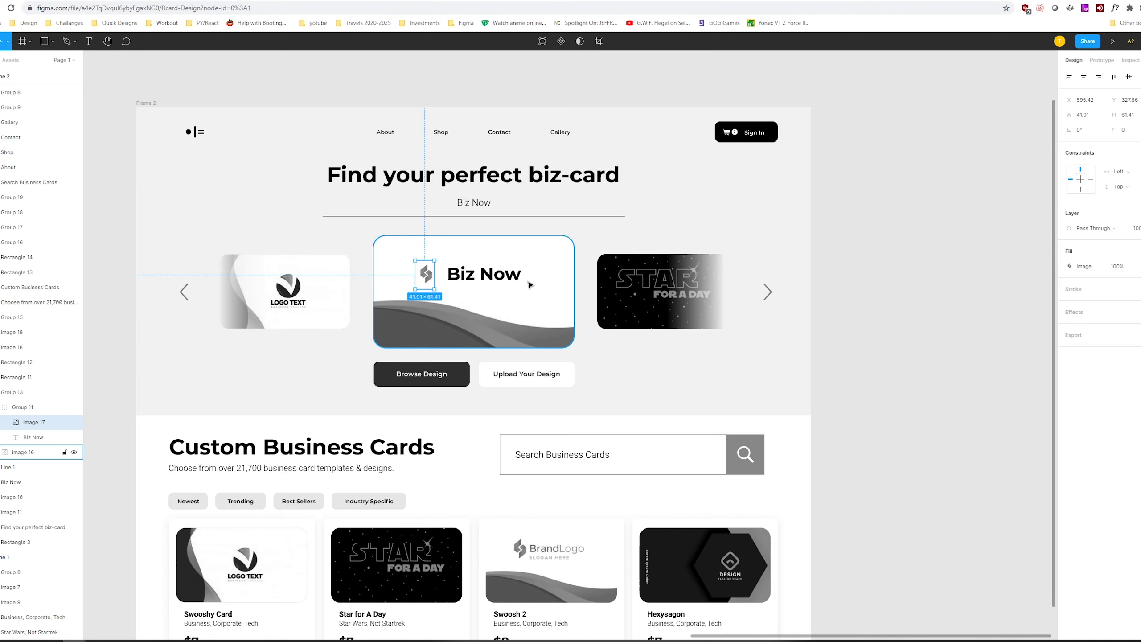
{"action": "double_click", "coordinate": [529, 282]}
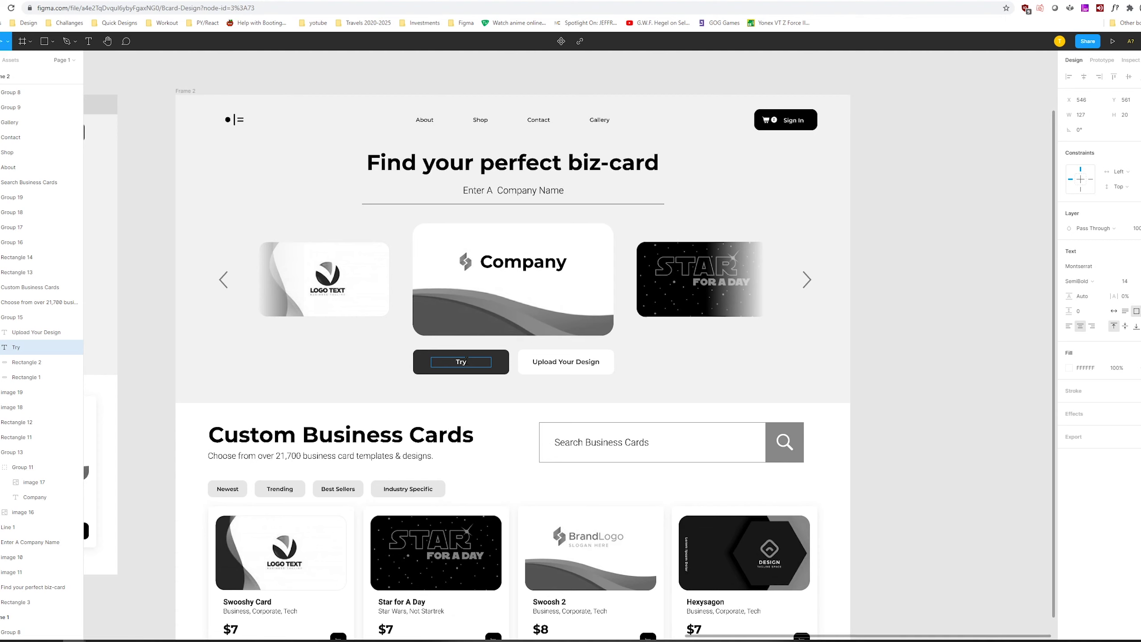
{"action": "type", "text": "This Dei"}
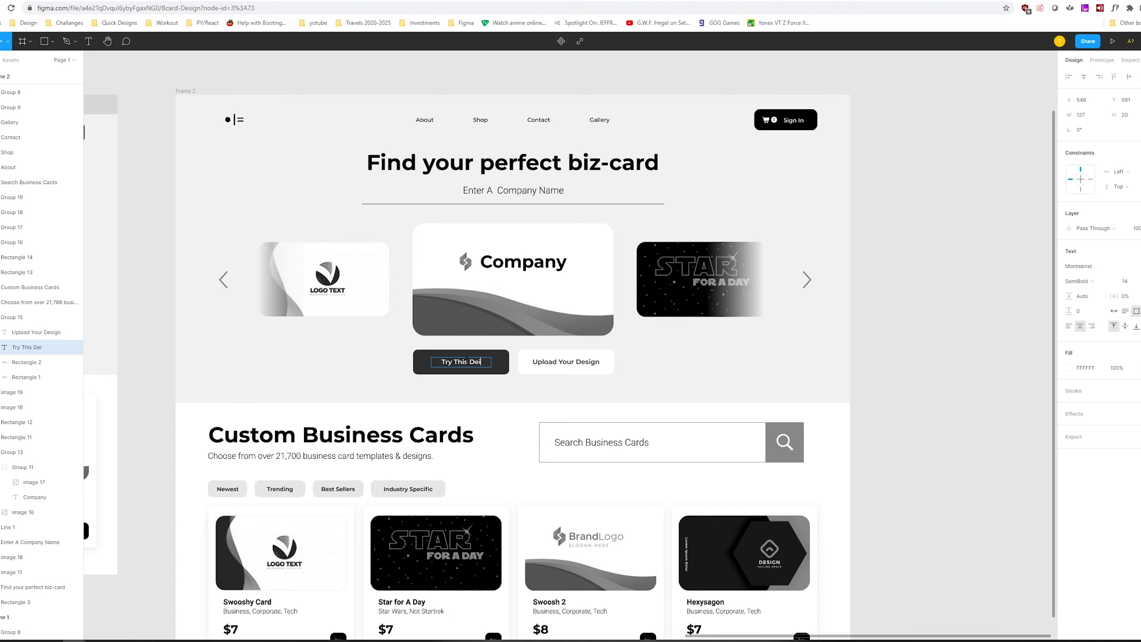
{"action": "key", "text": "BackSpace"}
{"action": "type", "text": "sign"}
{"action": "key", "text": "Escape"}
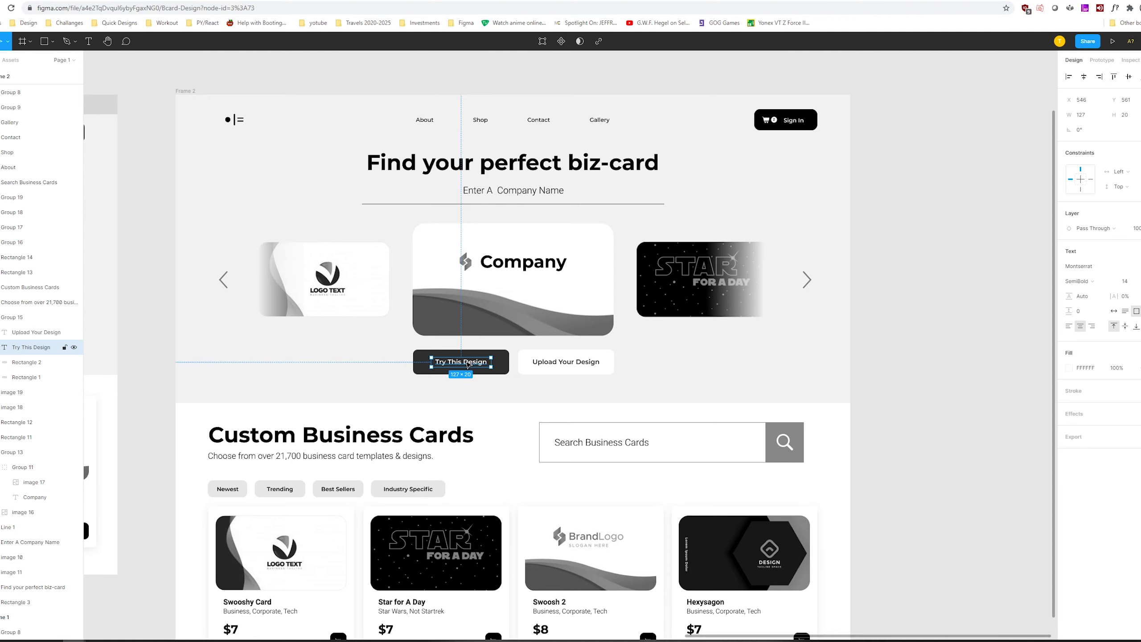
{"action": "key", "text": "Escape"}
Zoom out and nudge the four filter pills slightly up toward the subtitle
{"action": "left_click_drag", "start_coordinate": [492, 451], "coordinate": [514, 426]}
{"action": "key", "text": "ctrl+minus"}
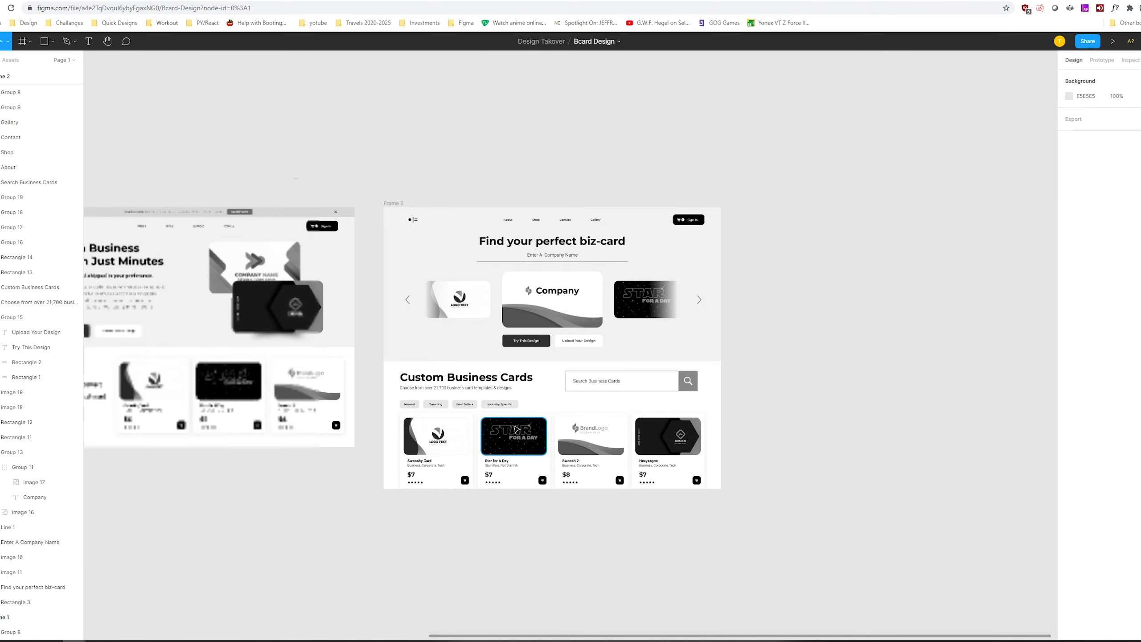
{"action": "scroll", "coordinate": [584, 368], "scroll_direction": "down", "scroll_amount": 3}
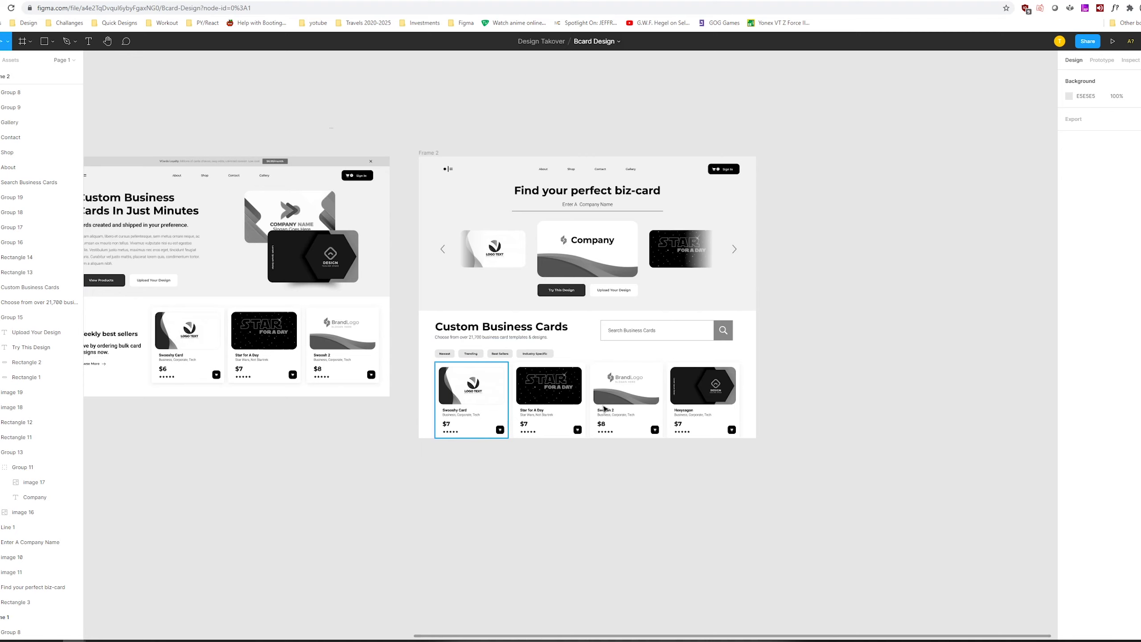
{"action": "scroll", "coordinate": [569, 330], "scroll_direction": "down", "scroll_amount": 1}
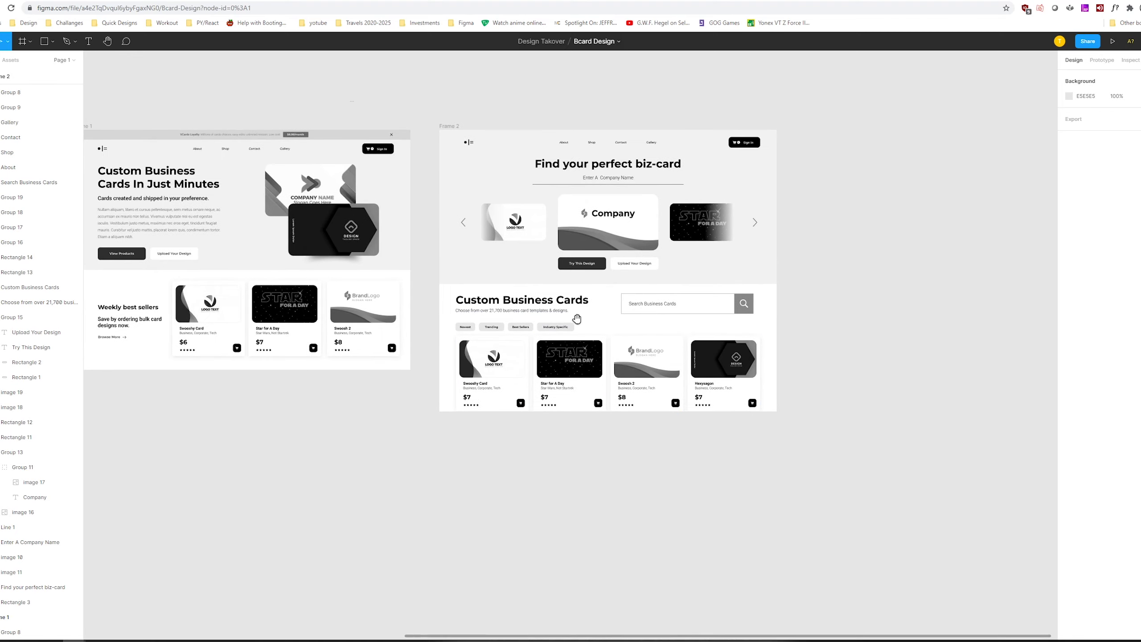
{"action": "scroll", "coordinate": [576, 318], "scroll_direction": "up", "scroll_amount": 3}
{"action": "left_click_drag", "start_coordinate": [284, 290], "coordinate": [605, 315]}
{"action": "key", "text": "shift+Up"}
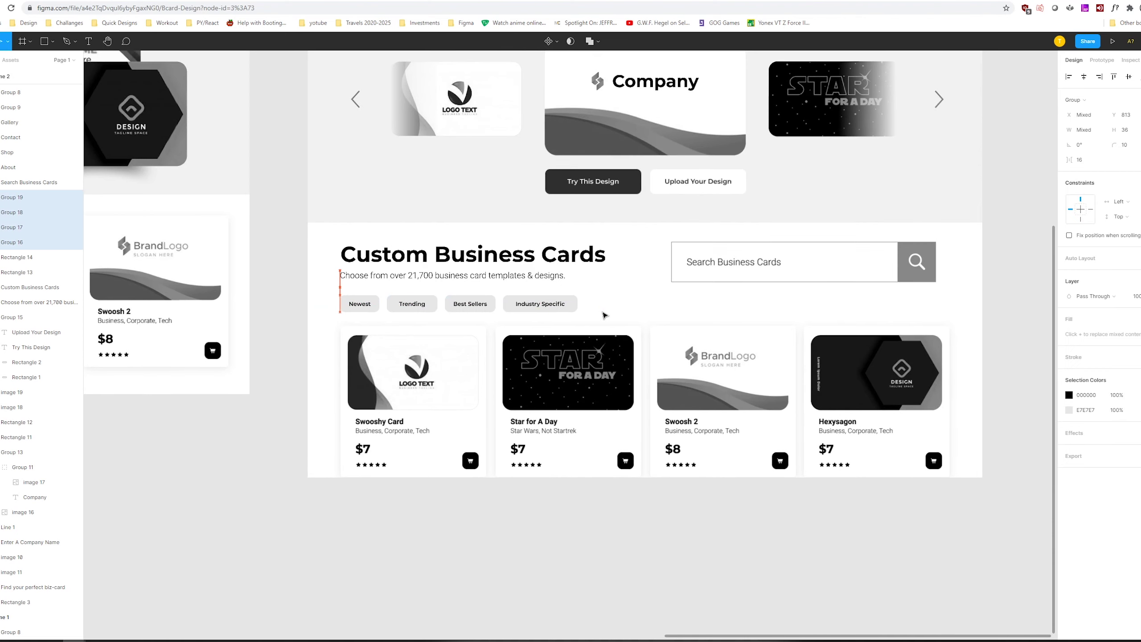
{"action": "key", "text": "Up"}
{"action": "key", "text": "Down"}
{"action": "key", "text": "Down"}
{"action": "key", "text": "Down"}
{"action": "key", "text": "Down"}
{"action": "key", "text": "Down"}
{"action": "key", "text": "Down"}
{"action": "key", "text": "Down"}
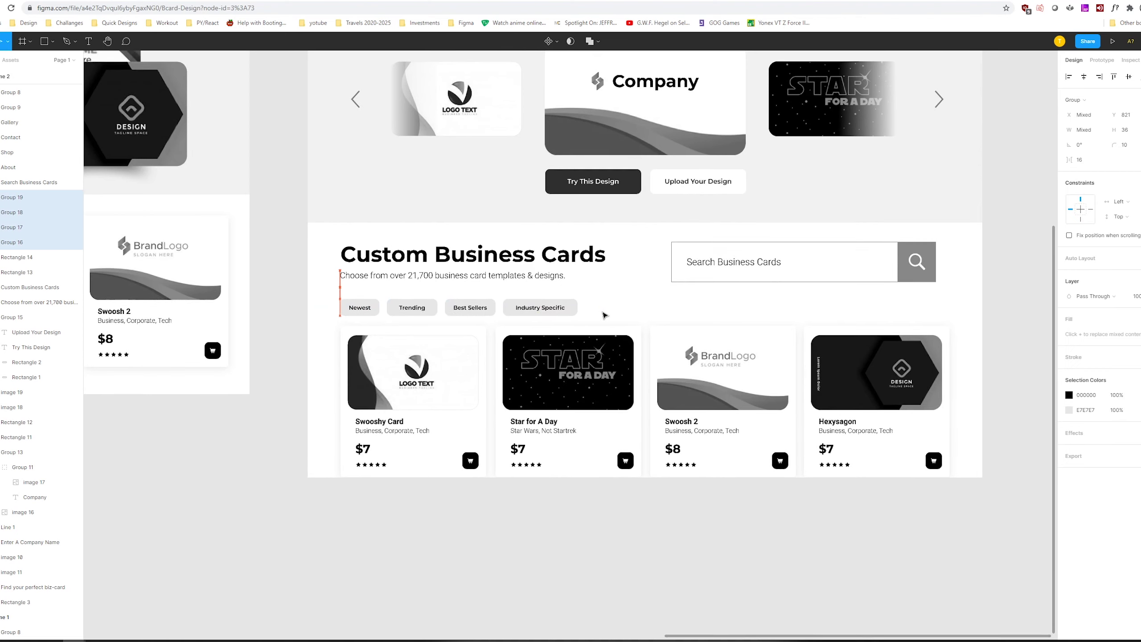
Glance at the GraphicRiver business-cards page, then switch back to Figma
{"action": "mouse_move", "coordinate": [139, 636]}
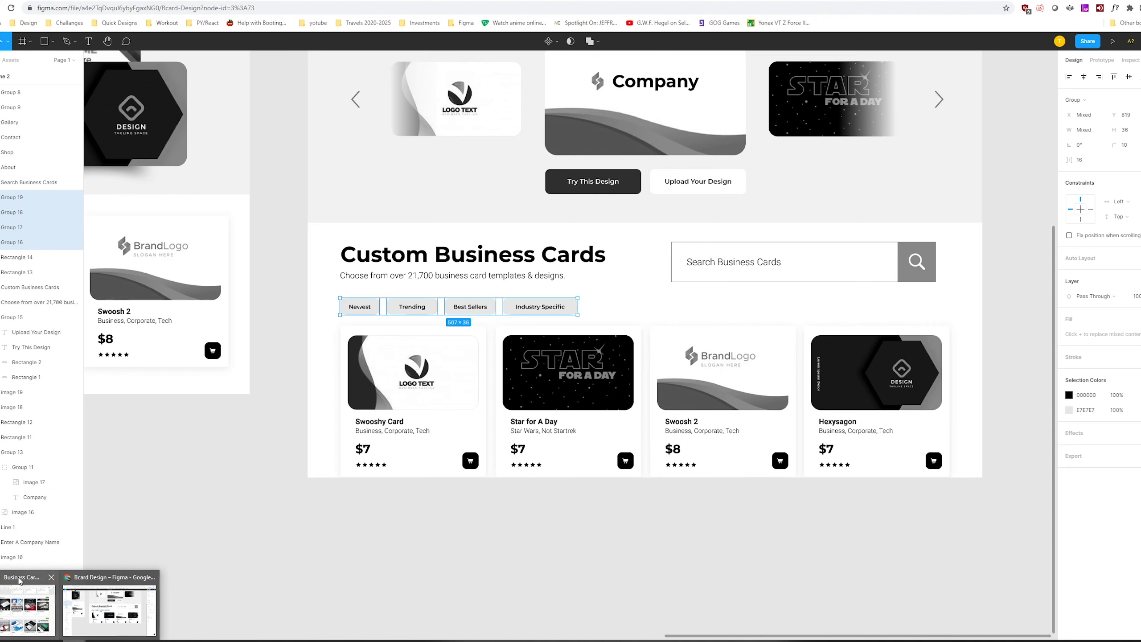
{"action": "left_click", "coordinate": [34, 590]}
{"action": "scroll", "coordinate": [244, 253], "scroll_direction": "up", "scroll_amount": 5}
{"action": "key", "text": "alt+Tab"}
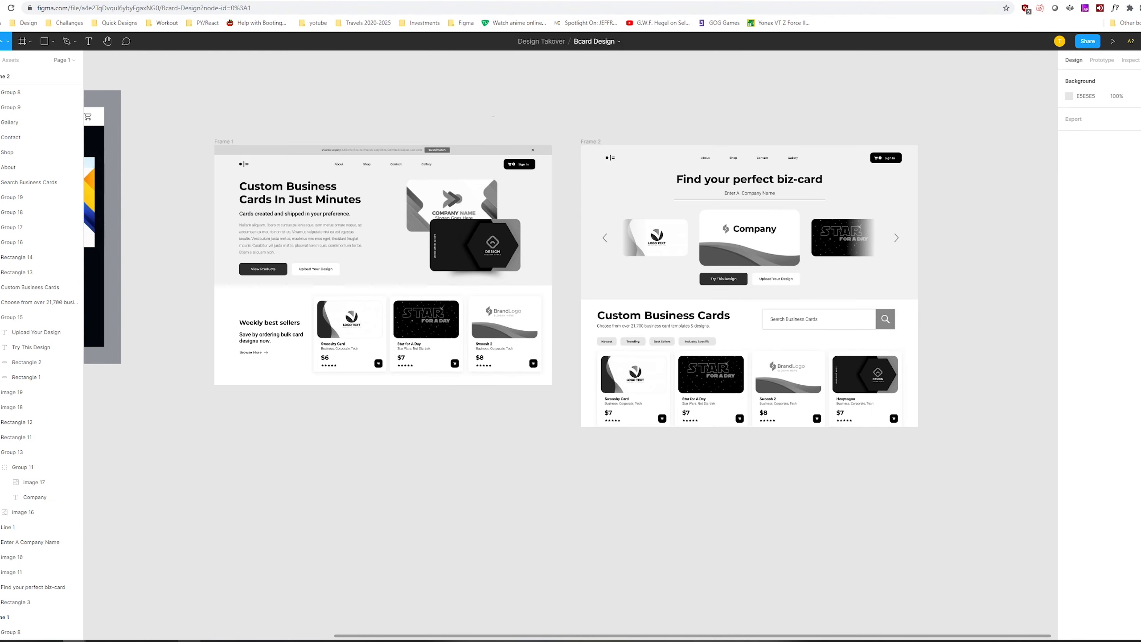
Check the element hierarchy note, then pan Figma to the 'Make a positive impression' reference frame
{"action": "key", "text": "alt+Tab"}
{"action": "left_click_drag", "start_coordinate": [513, 375], "coordinate": [447, 376]}
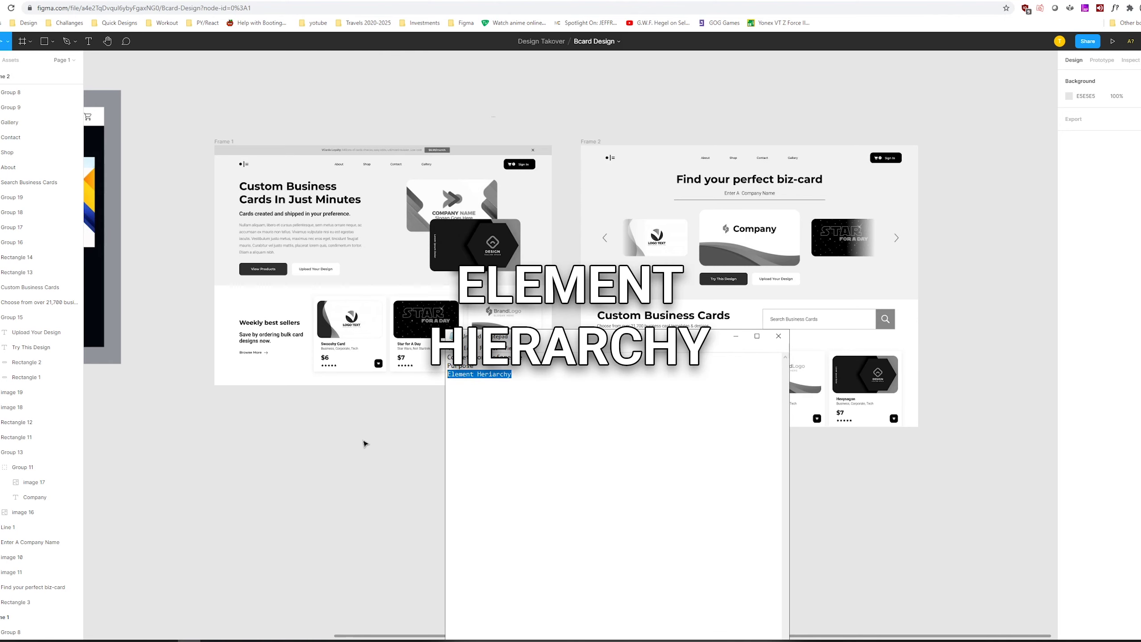
{"action": "left_click", "coordinate": [366, 447]}
{"action": "left_click_drag", "start_coordinate": [385, 468], "coordinate": [502, 484]}
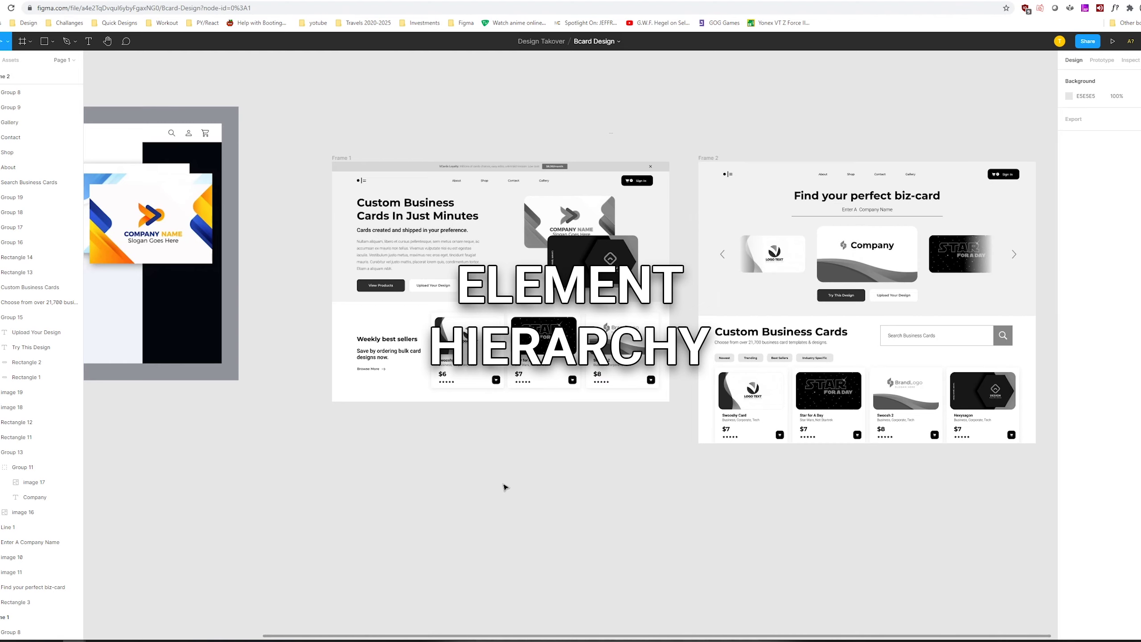
{"action": "key", "text": "ctrl+plus"}
{"action": "key", "text": "ctrl+minus"}
{"action": "left_click_drag", "start_coordinate": [608, 515], "coordinate": [566, 532]}
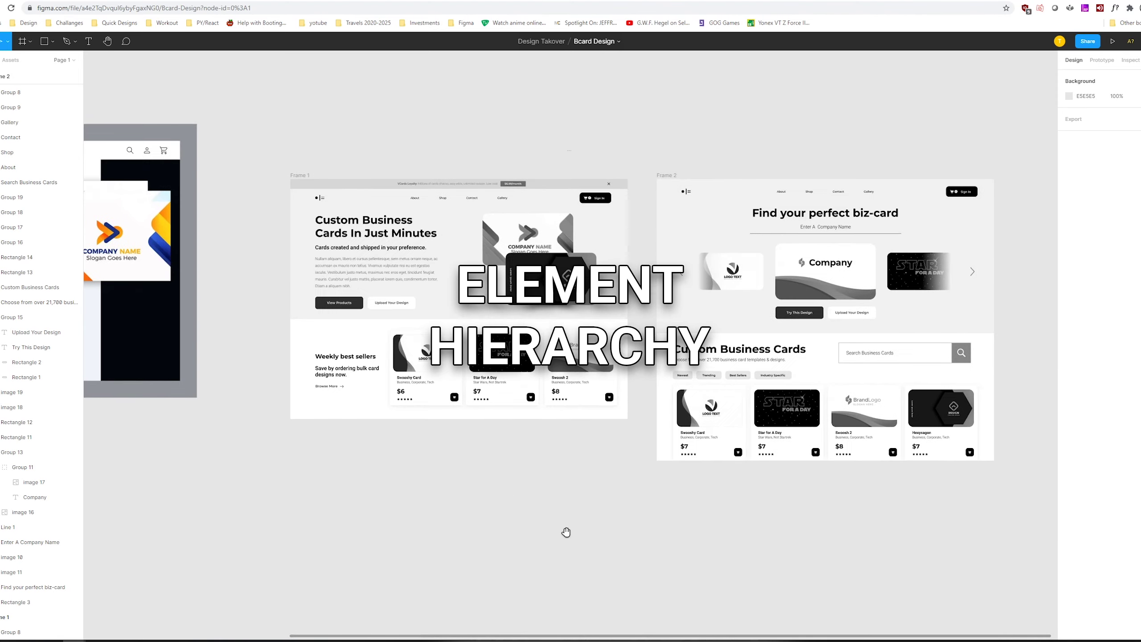
{"action": "key", "text": "ctrl+plus"}
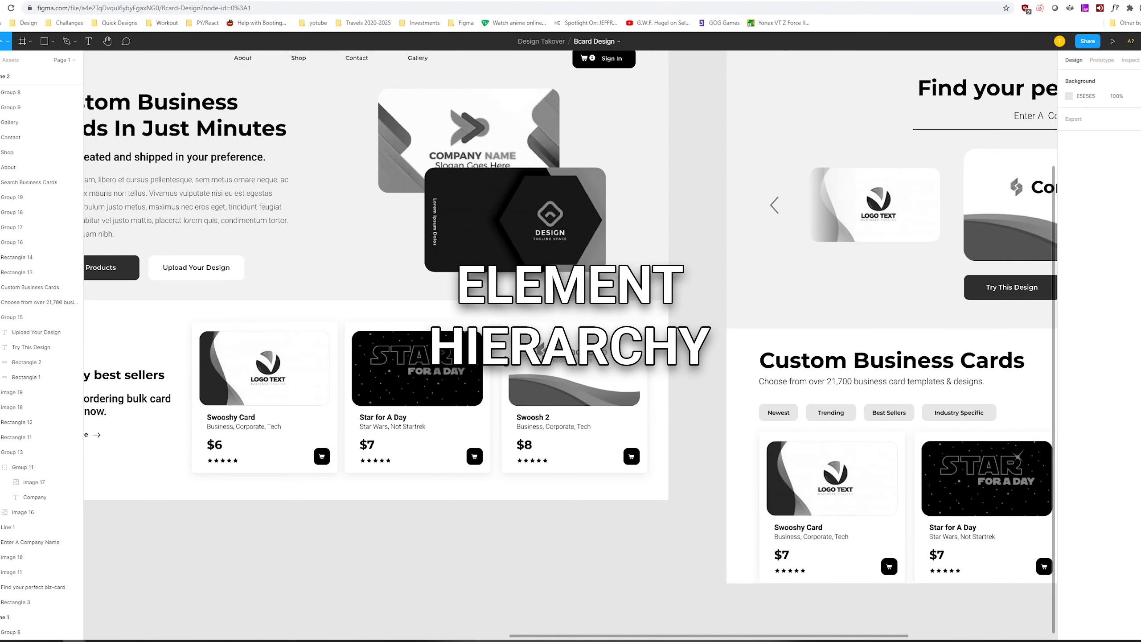
{"action": "left_click_drag", "start_coordinate": [486, 247], "coordinate": [1065, 334]}
{"action": "left_click_drag", "start_coordinate": [571, 403], "coordinate": [760, 382]}
{"action": "left_click_drag", "start_coordinate": [566, 346], "coordinate": [844, 378]}
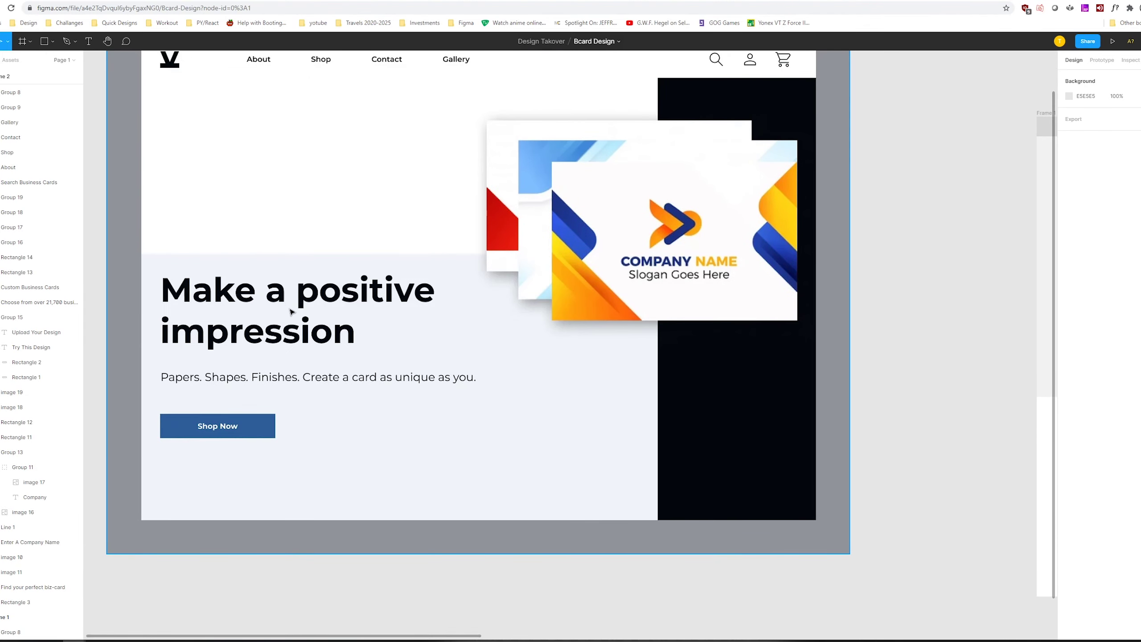
Draw a grey placeholder rectangle over the reference screenshot's headline
{"action": "scroll", "coordinate": [299, 314], "scroll_direction": "up", "scroll_amount": 1}
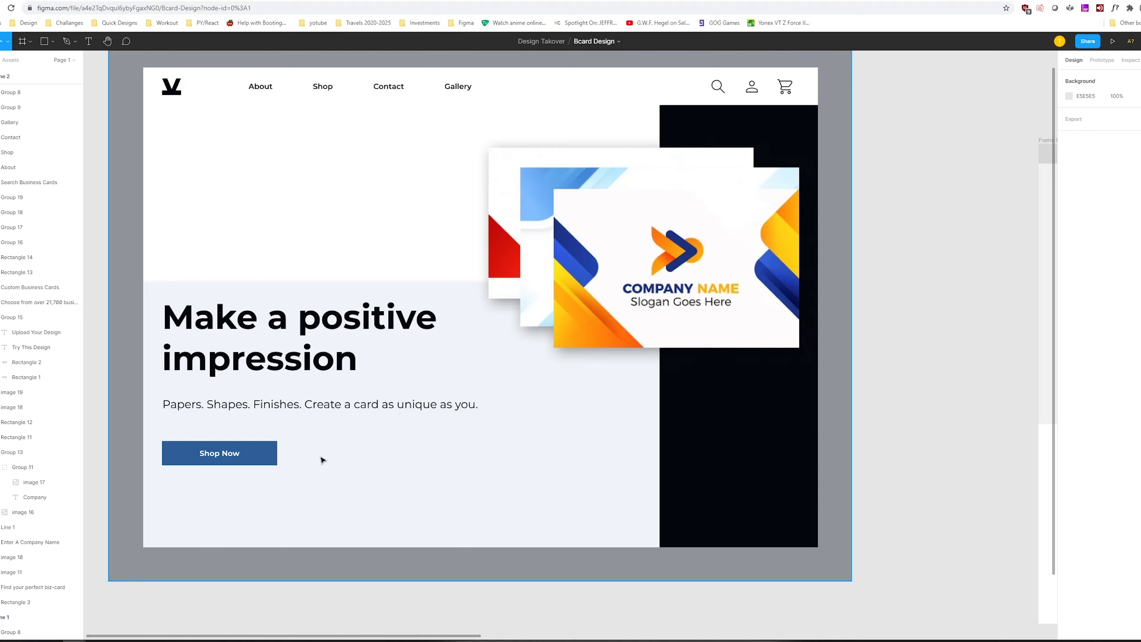
{"action": "key", "text": "minus"}
{"action": "left_click_drag", "start_coordinate": [534, 373], "coordinate": [462, 363]}
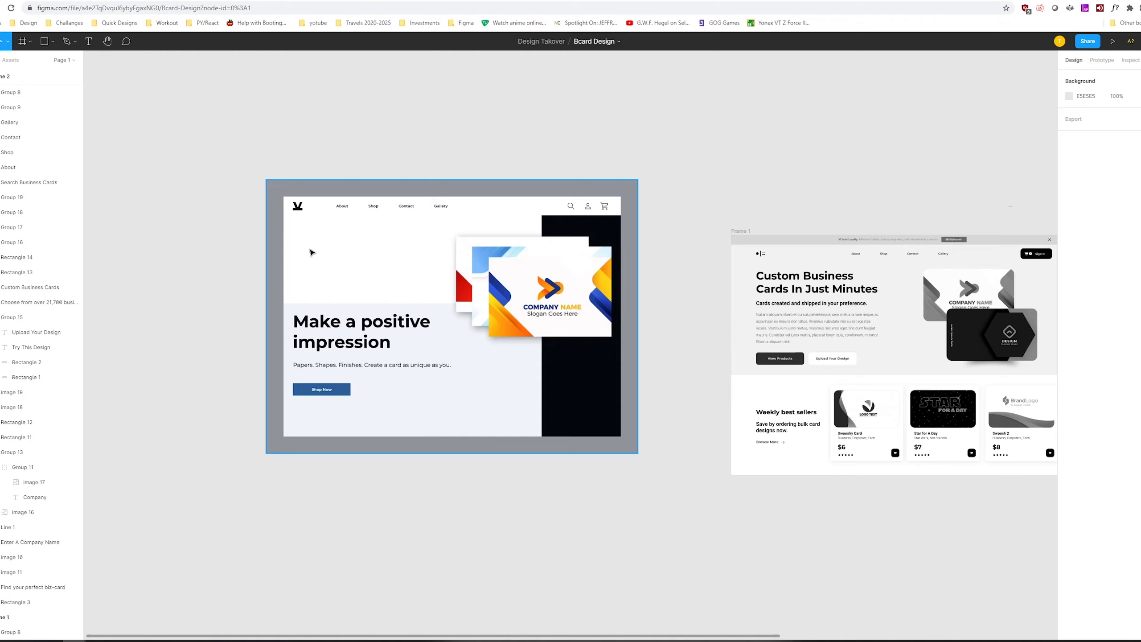
{"action": "left_click", "coordinate": [342, 370]}
{"action": "key", "text": "r"}
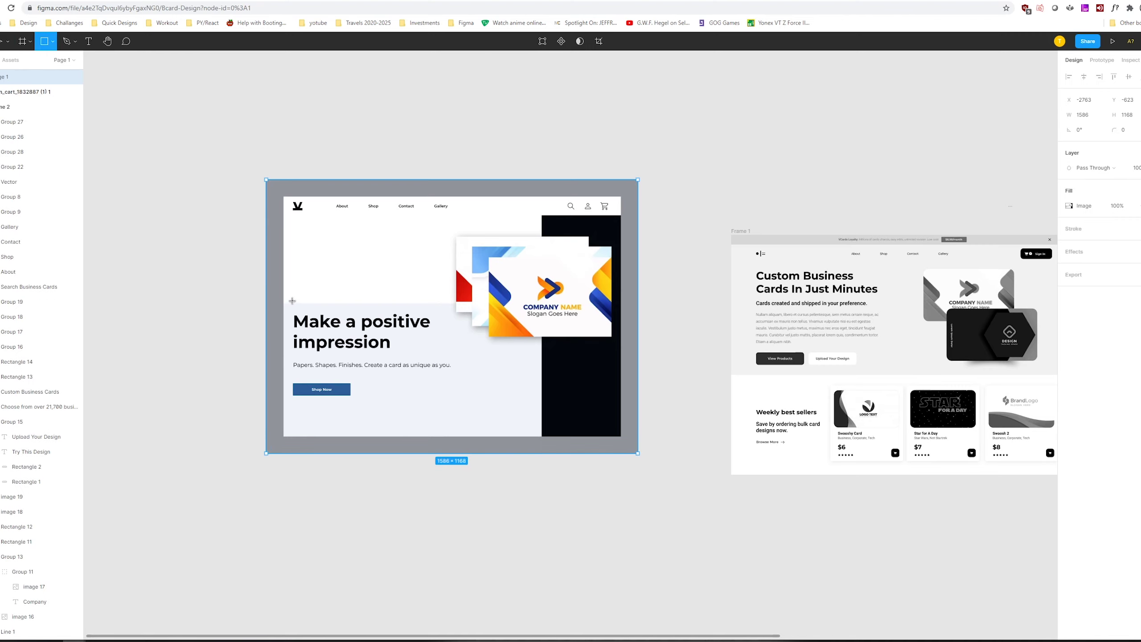
{"action": "left_click_drag", "start_coordinate": [436, 389], "coordinate": [288, 306]}
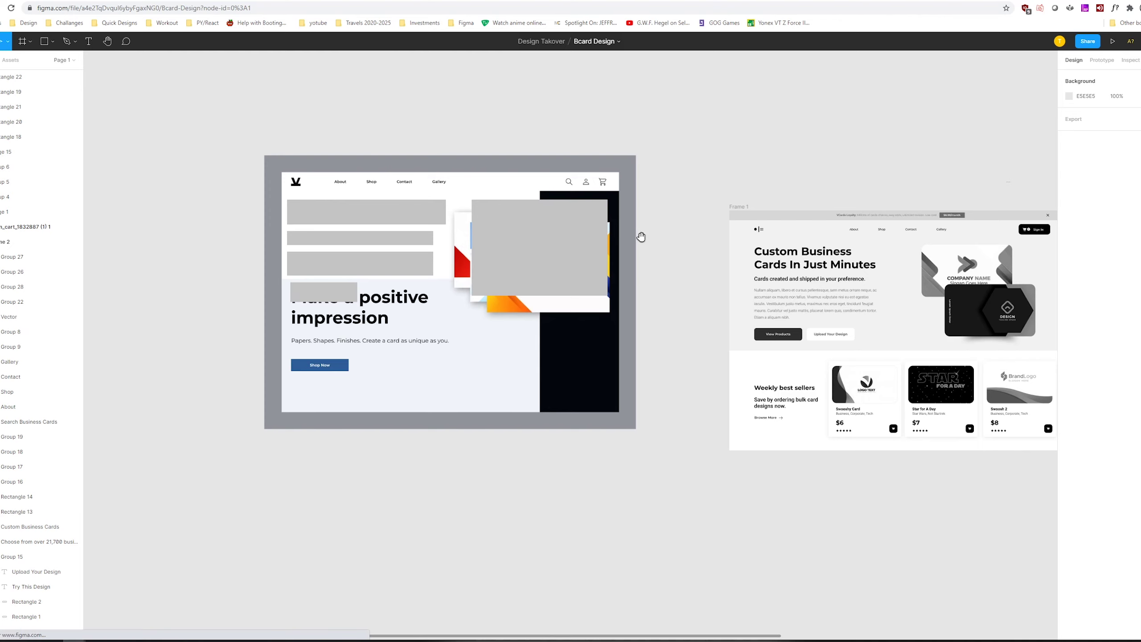
Pan across the frames and zoom in on Frame 1's hero section
{"action": "scroll", "coordinate": [640, 241], "scroll_direction": "right", "scroll_amount": 1}
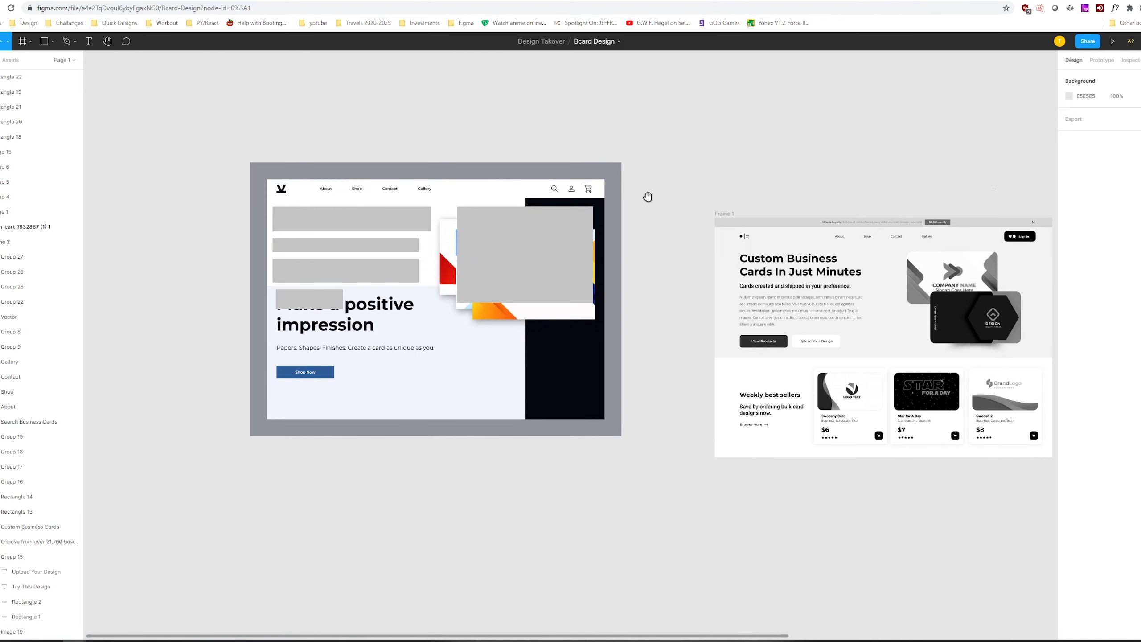
{"action": "left_click_drag", "start_coordinate": [647, 196], "coordinate": [487, 197]}
{"action": "left_click_drag", "start_coordinate": [737, 197], "coordinate": [616, 158]}
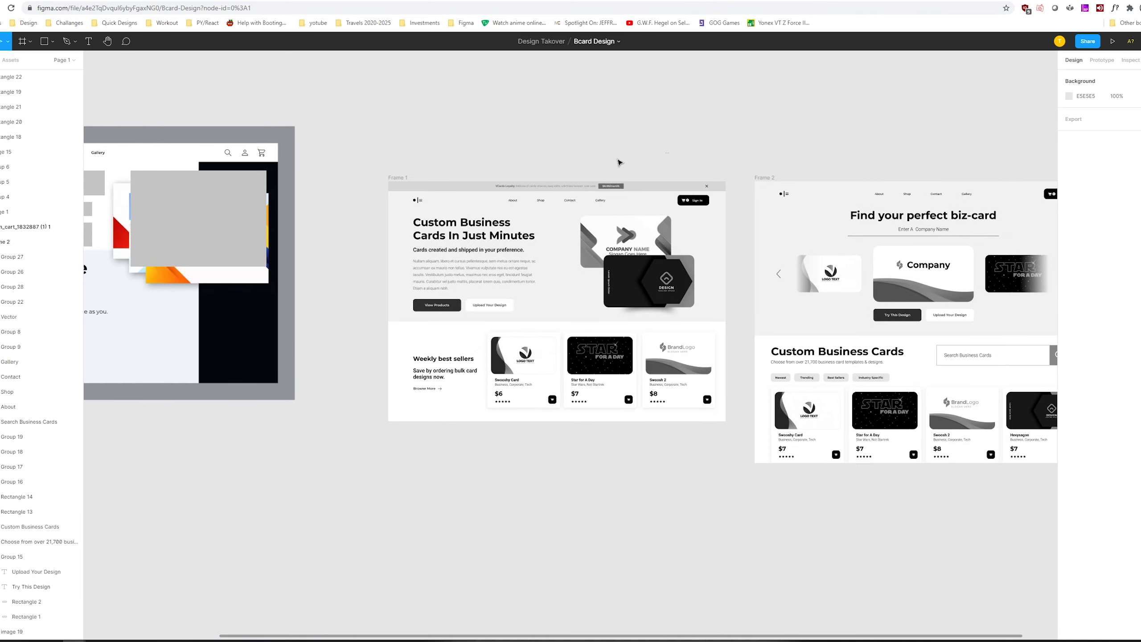
{"action": "key", "text": "plus"}
Delete Frame 1's placeholder hero paragraph and move both buttons up beneath the subtitle
{"action": "left_click_drag", "start_coordinate": [594, 214], "coordinate": [637, 298]}
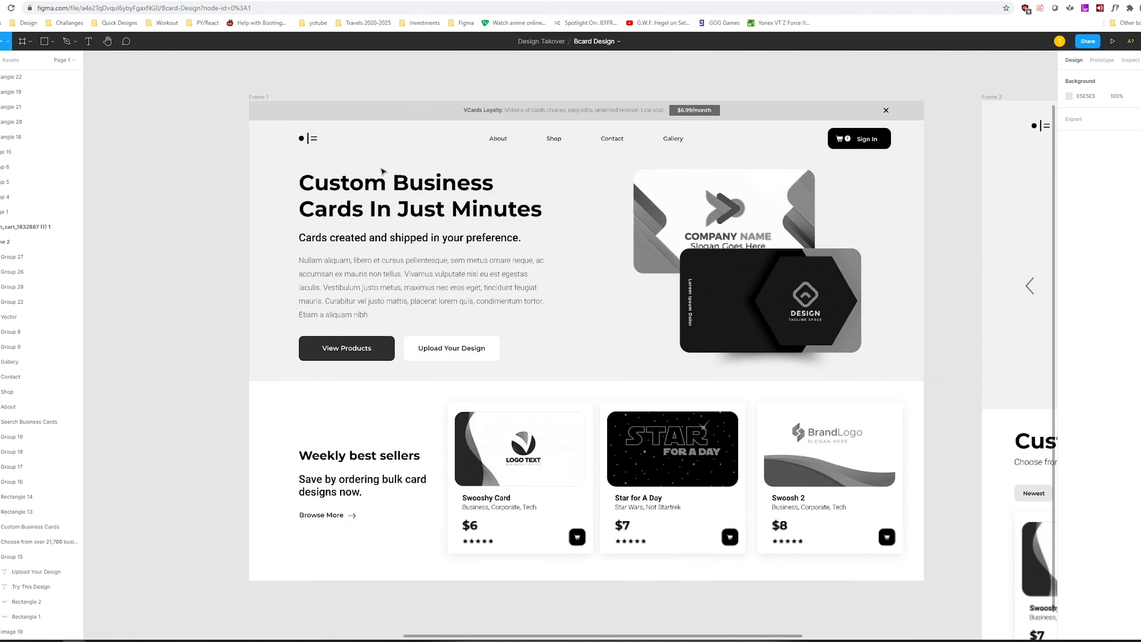
{"action": "left_click", "coordinate": [490, 307]}
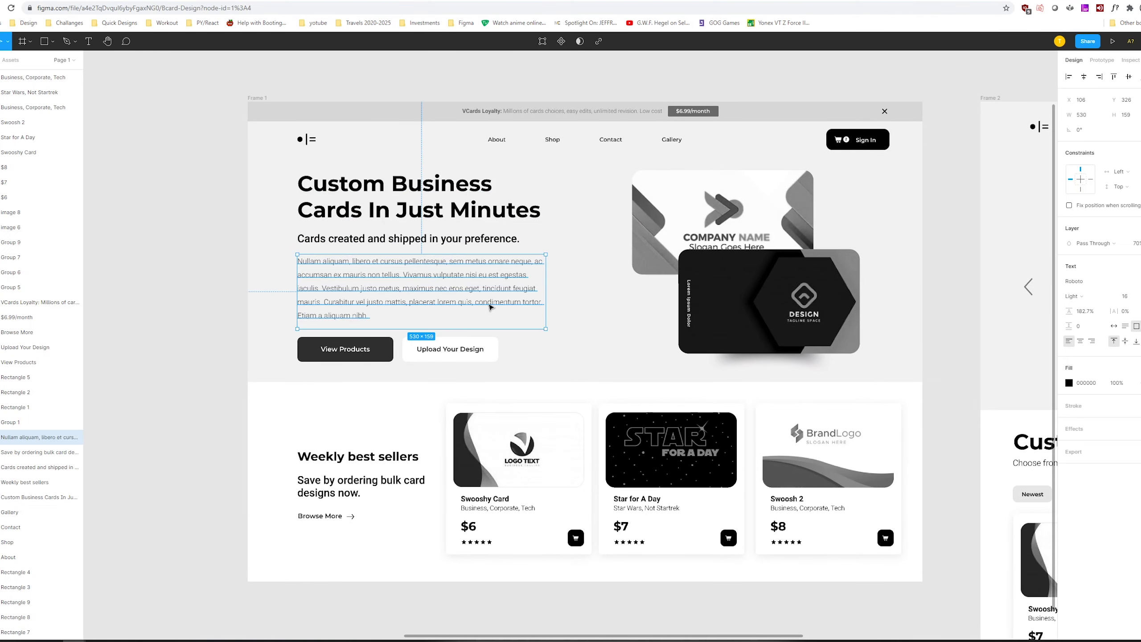
{"action": "key", "text": "Delete"}
{"action": "left_click", "coordinate": [373, 353]}
{"action": "left_click", "coordinate": [462, 346], "text": "shift"}
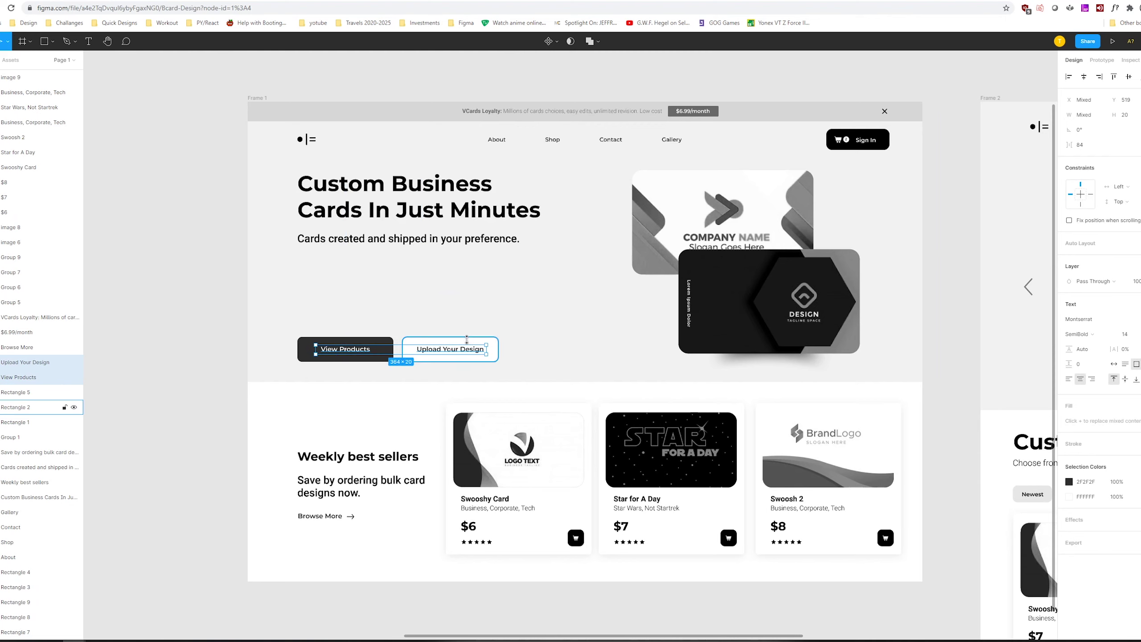
{"action": "left_click", "coordinate": [467, 341], "text": "shift"}
{"action": "left_click", "coordinate": [311, 353], "text": "shift"}
{"action": "left_click_drag", "start_coordinate": [310, 353], "coordinate": [313, 283]}
Shift the headline, subtitle and buttons down about 84 px, comparing against the reference
{"action": "left_click", "coordinate": [396, 242], "text": "shift"}
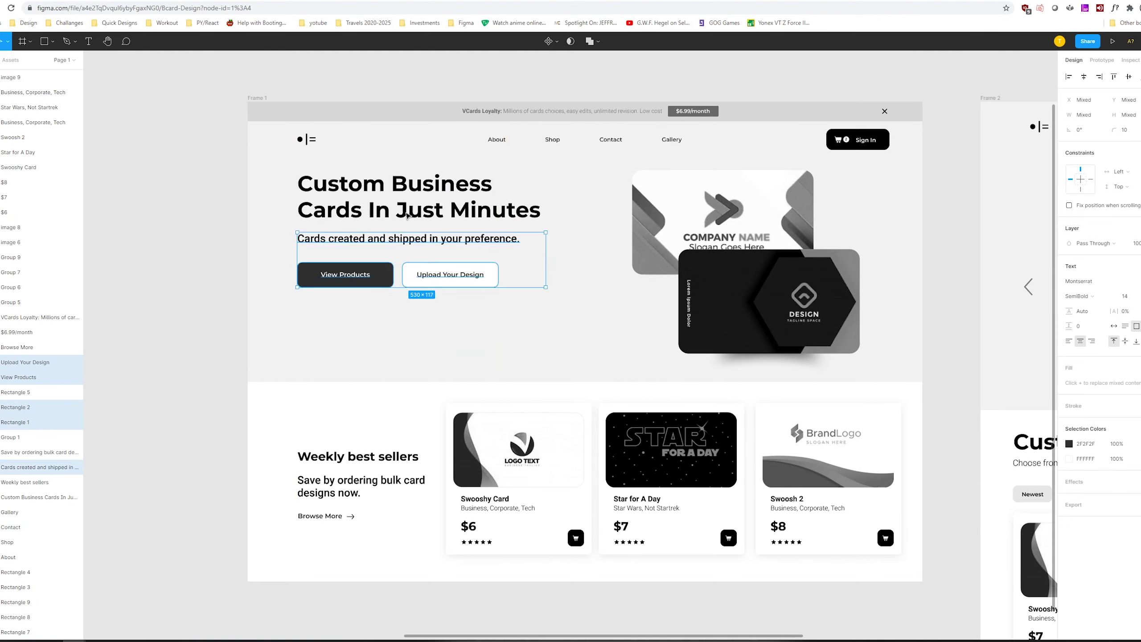
{"action": "left_click", "coordinate": [435, 212], "text": "shift"}
{"action": "left_click_drag", "start_coordinate": [435, 213], "coordinate": [431, 247]}
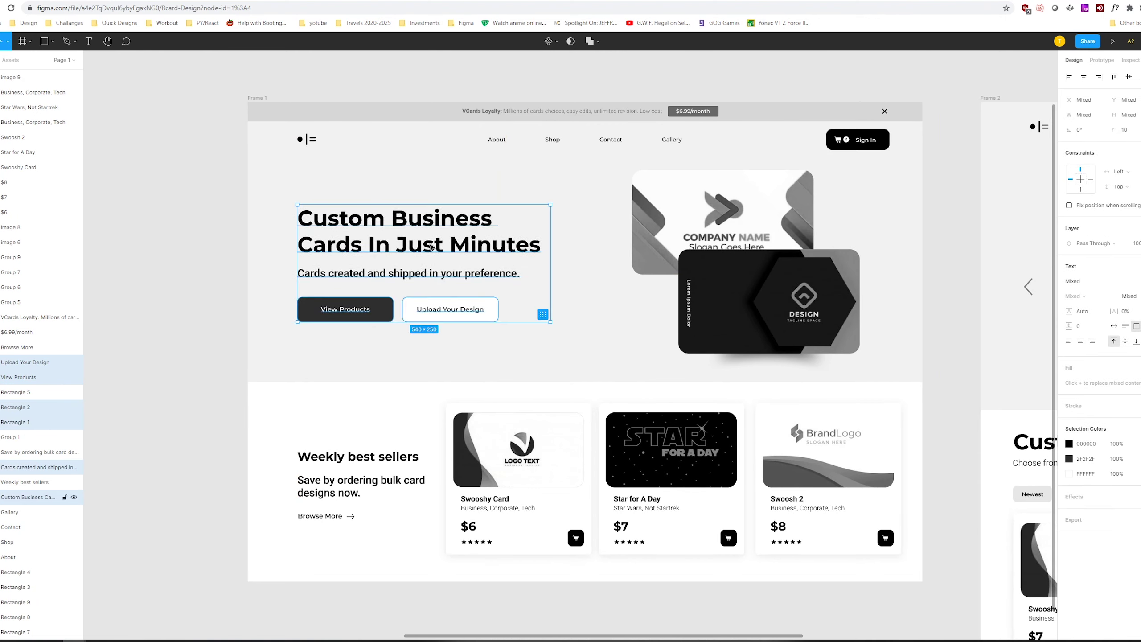
{"action": "left_click_drag", "start_coordinate": [504, 342], "coordinate": [1056, 346]}
{"action": "left_click_drag", "start_coordinate": [644, 364], "coordinate": [1019, 359]}
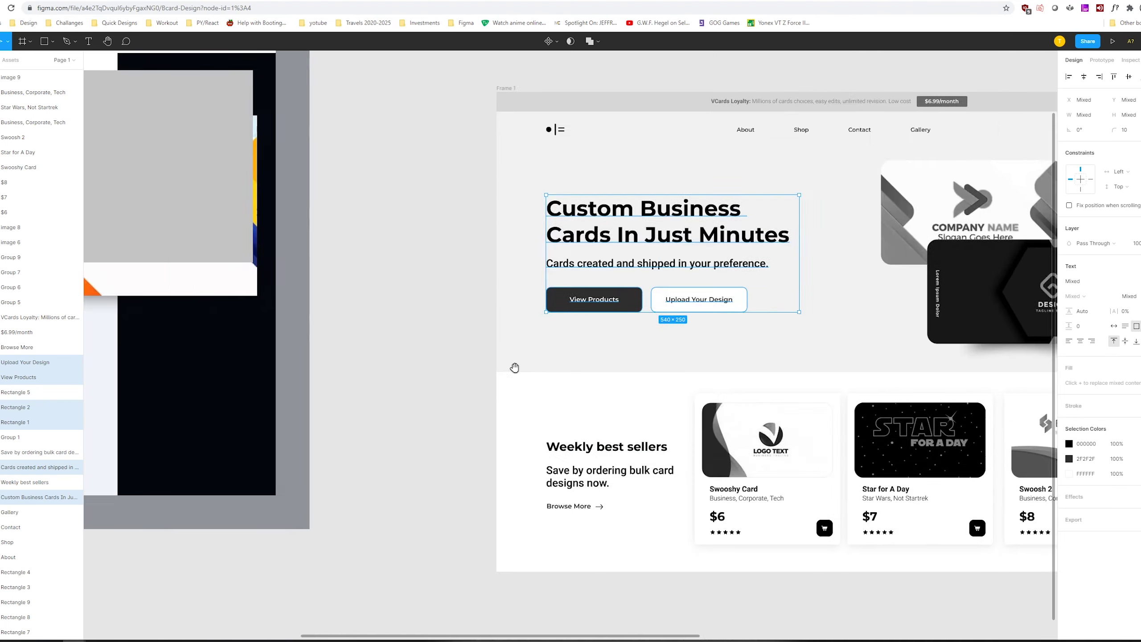
{"action": "left_click_drag", "start_coordinate": [516, 367], "coordinate": [346, 372]}
{"action": "left_click", "coordinate": [303, 355]}
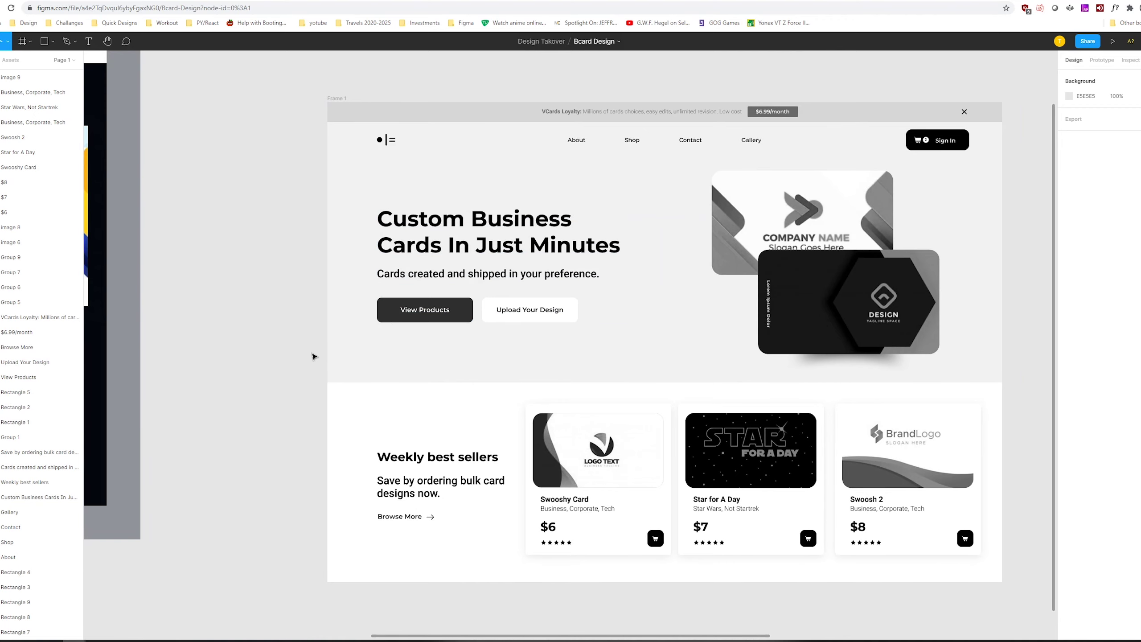
{"action": "left_click_drag", "start_coordinate": [482, 253], "coordinate": [358, 267]}
Try moving View Products over Upload Your Design, then undo the move
{"action": "left_click_drag", "start_coordinate": [459, 221], "coordinate": [450, 243]}
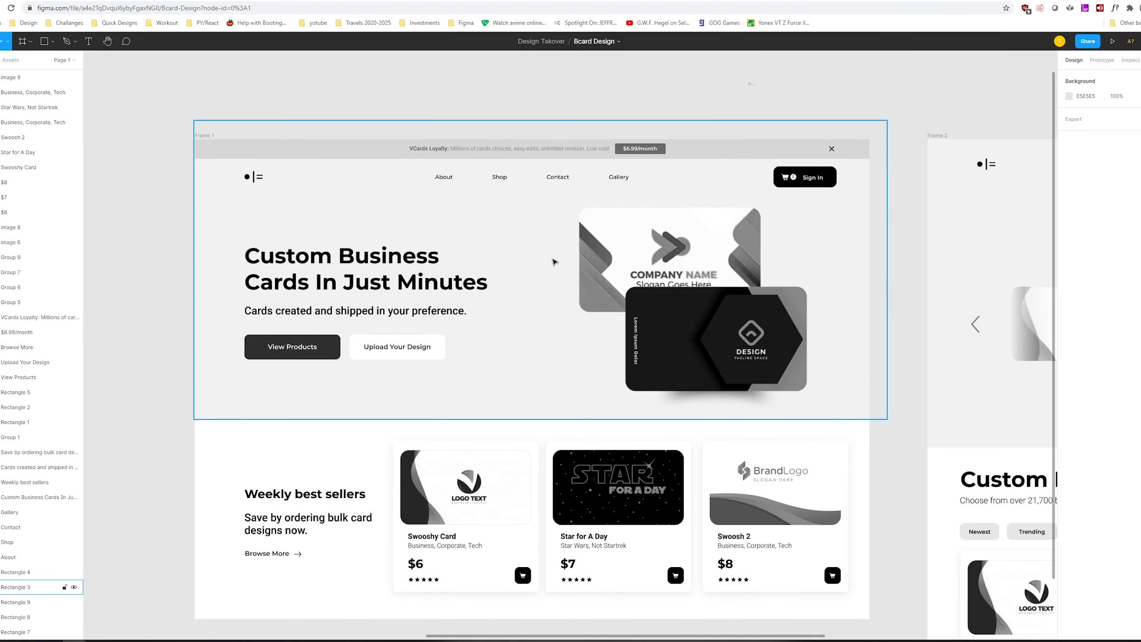
{"action": "scroll", "coordinate": [554, 262], "scroll_direction": "right", "scroll_amount": 2}
{"action": "scroll", "coordinate": [485, 254], "scroll_direction": "down", "scroll_amount": 5}
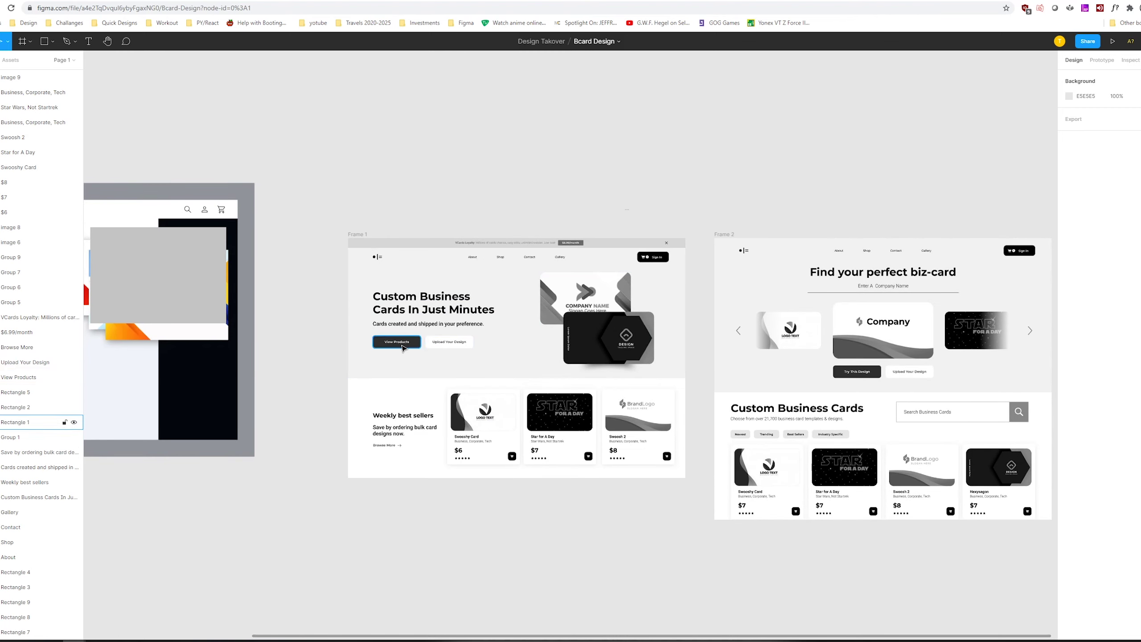
{"action": "scroll", "coordinate": [496, 441], "scroll_direction": "down", "scroll_amount": 1}
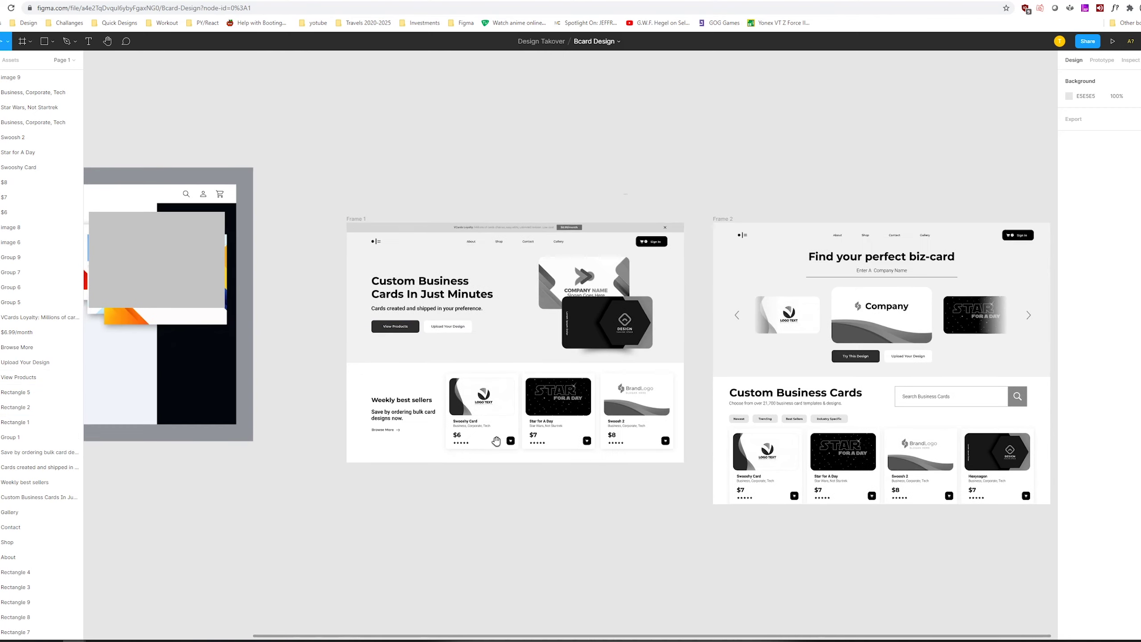
{"action": "scroll", "coordinate": [496, 441], "scroll_direction": "down", "scroll_amount": 4}
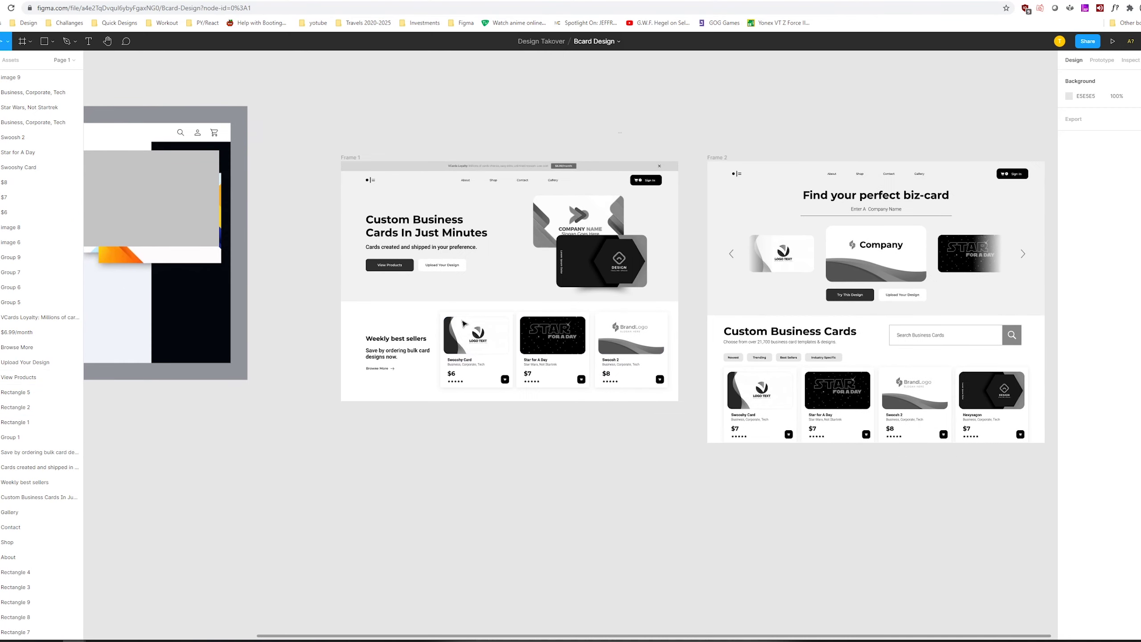
{"action": "left_click_drag", "start_coordinate": [406, 267], "coordinate": [468, 270]}
{"action": "key", "text": "ctrl+z"}
{"action": "scroll", "coordinate": [539, 324], "scroll_direction": "left", "scroll_amount": 6}
Delete the tall grey Rectangle 22 covering the reference's card artwork
{"action": "left_click", "coordinate": [439, 254]}
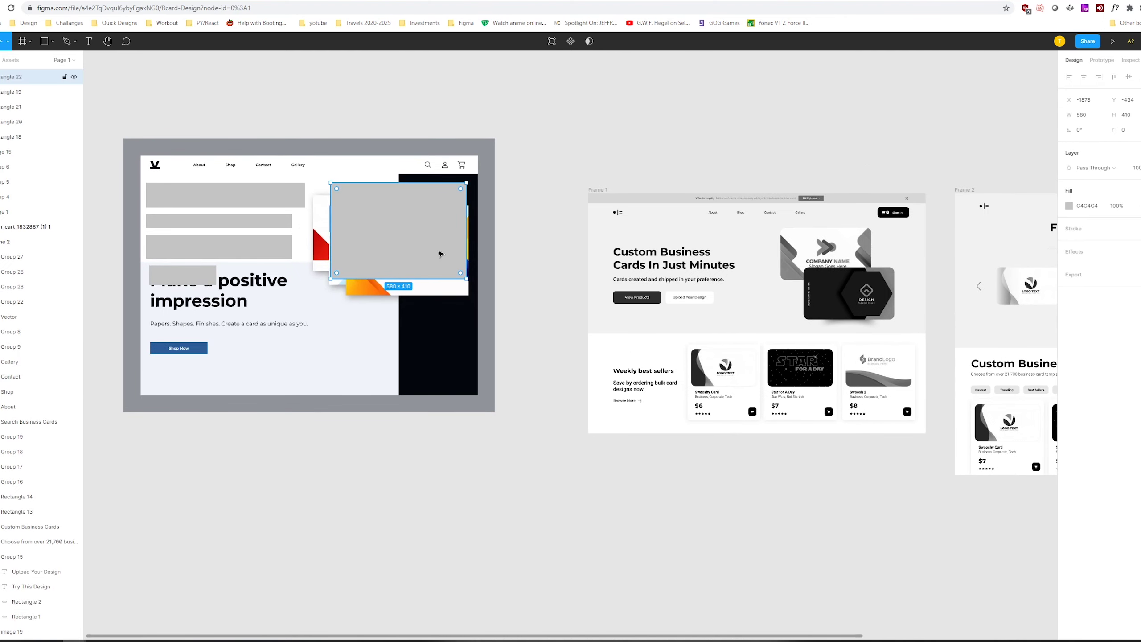
{"action": "key", "text": "Delete"}
{"action": "scroll", "coordinate": [502, 340], "scroll_direction": "left", "scroll_amount": 2}
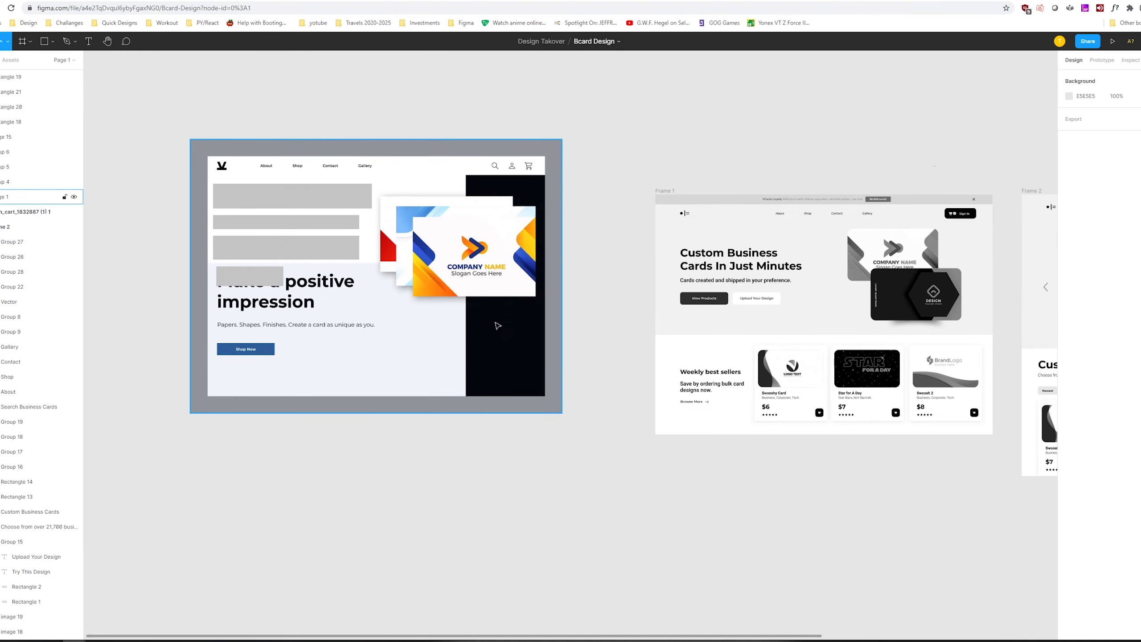
{"action": "key", "text": "ctrl+z"}
{"action": "left_click_drag", "start_coordinate": [467, 267], "coordinate": [528, 413]}
{"action": "key", "text": "ctrl+z"}
{"action": "left_click_drag", "start_coordinate": [510, 263], "coordinate": [513, 251]}
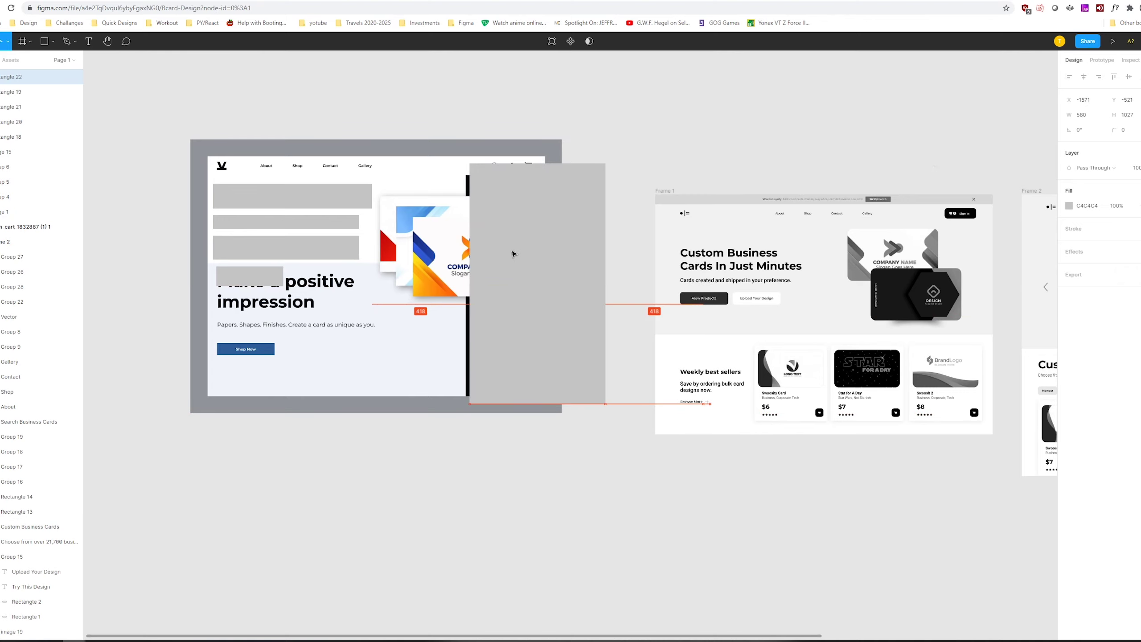
{"action": "key", "text": "Delete"}
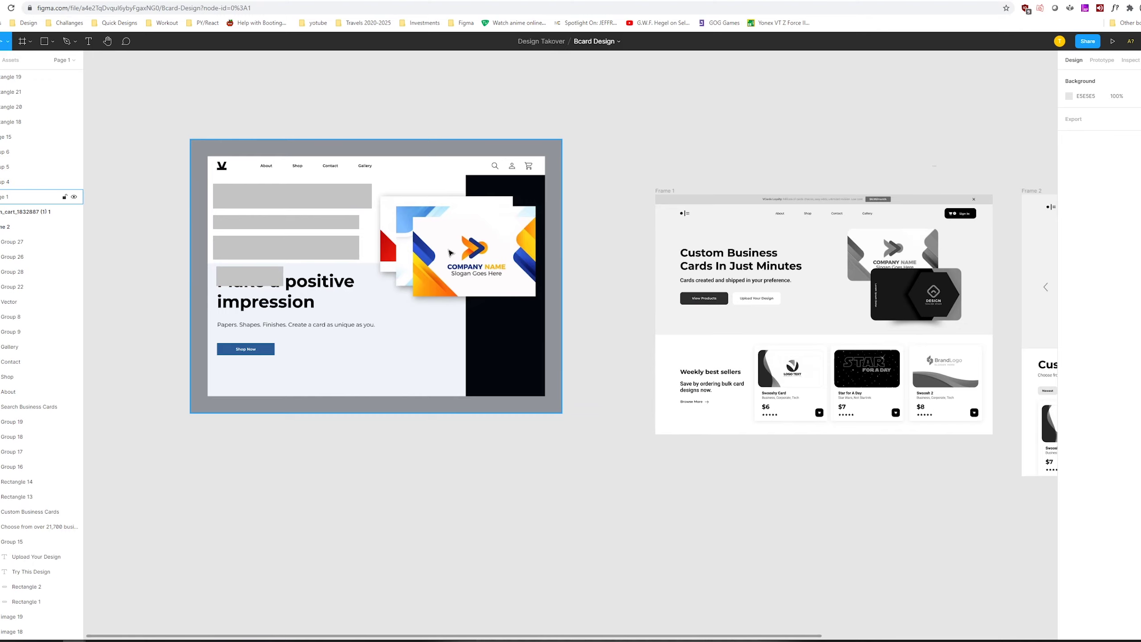
{"action": "scroll", "coordinate": [451, 253], "scroll_direction": "left", "scroll_amount": 2}
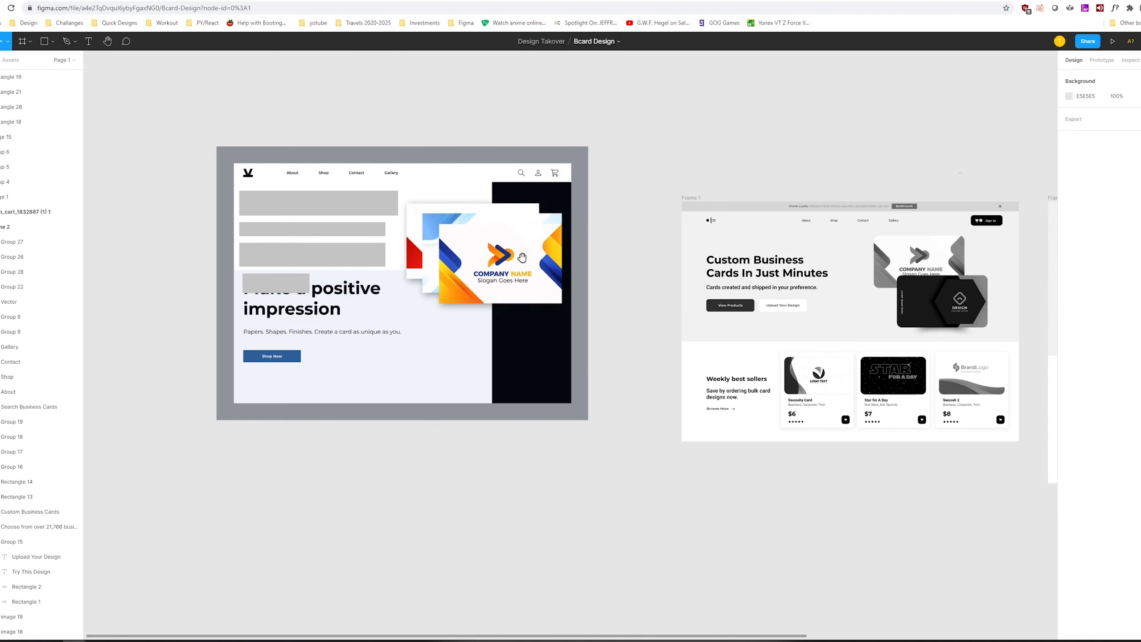
{"action": "scroll", "coordinate": [315, 341], "scroll_direction": "left", "scroll_amount": 1}
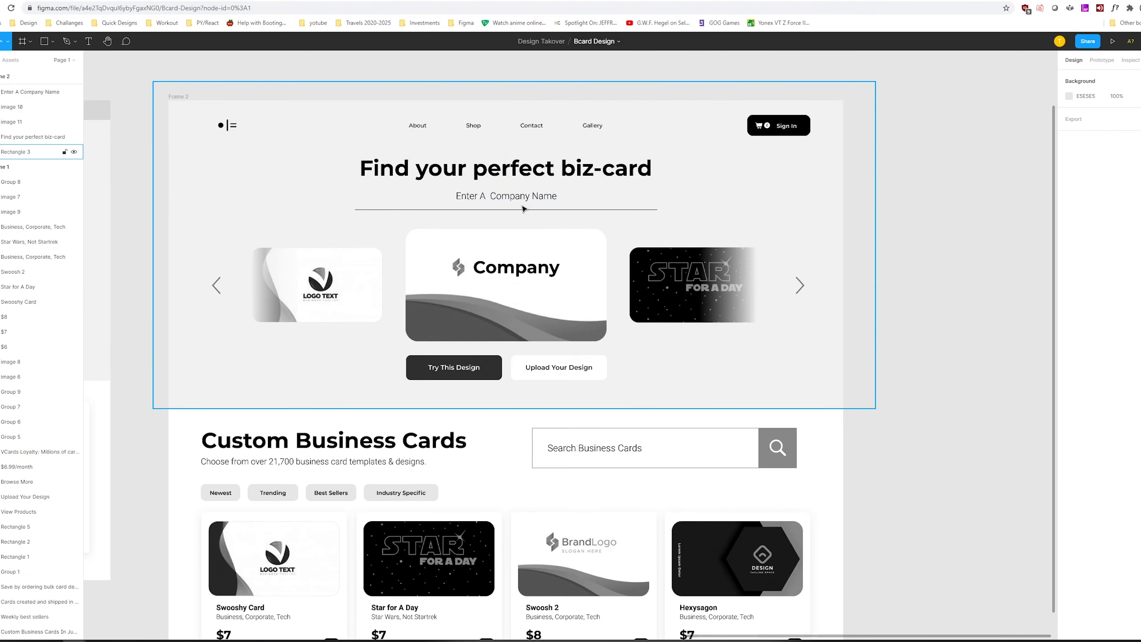
Draw a short vertical caret line in the company-name field and move it past the text
{"action": "key", "text": "l"}
{"action": "left_click_drag", "start_coordinate": [450, 189], "coordinate": [449, 204]}
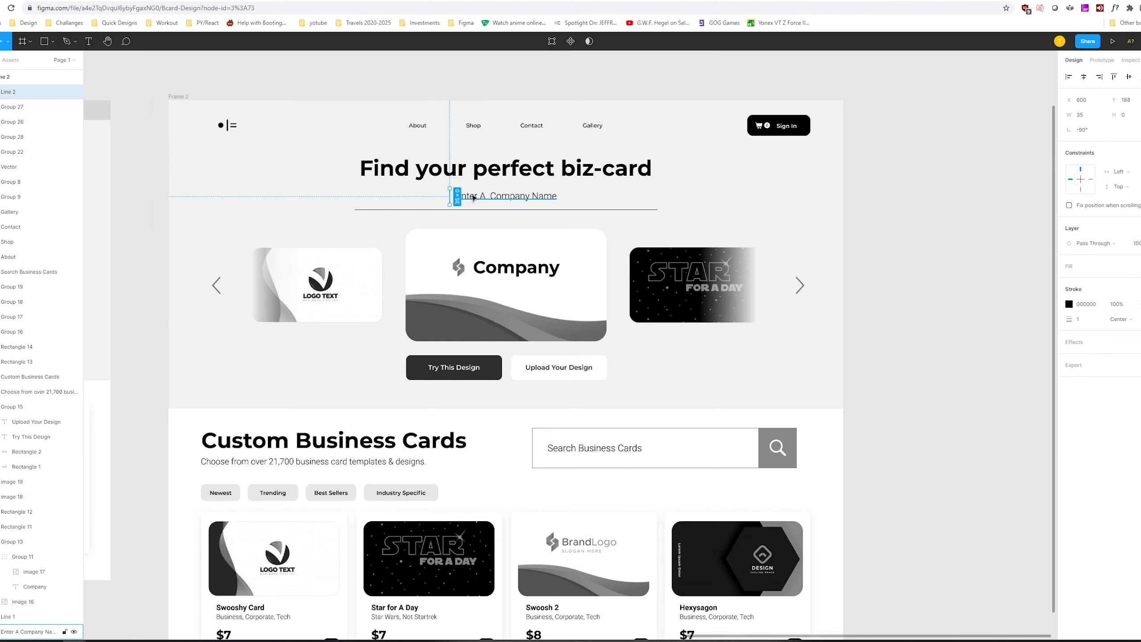
{"action": "double_click", "coordinate": [473, 196]}
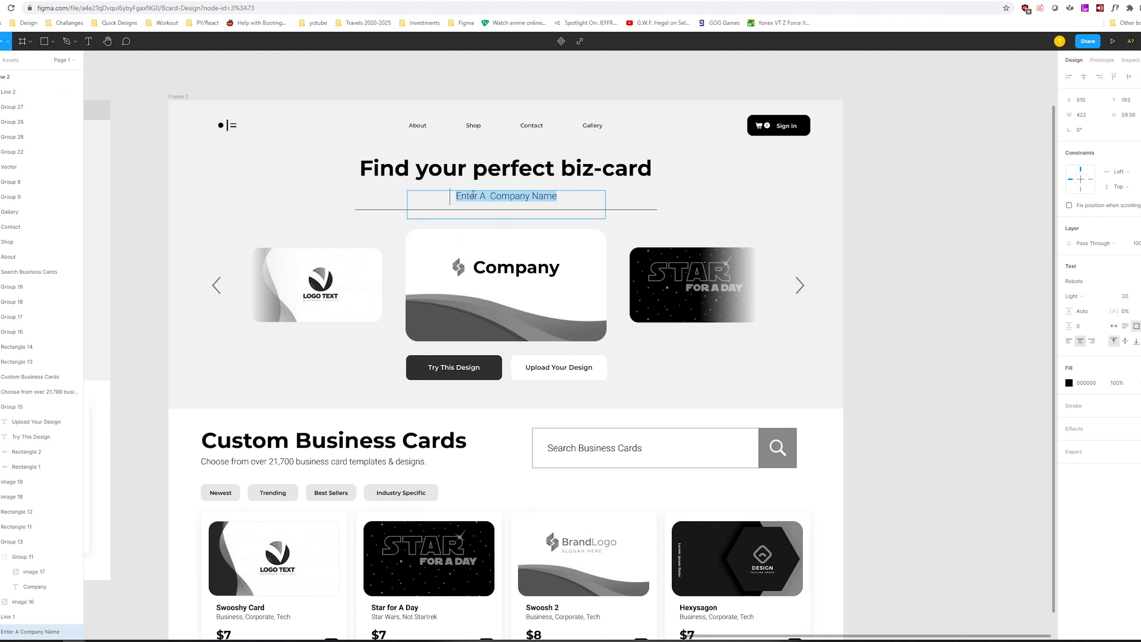
{"action": "key", "text": "Escape"}
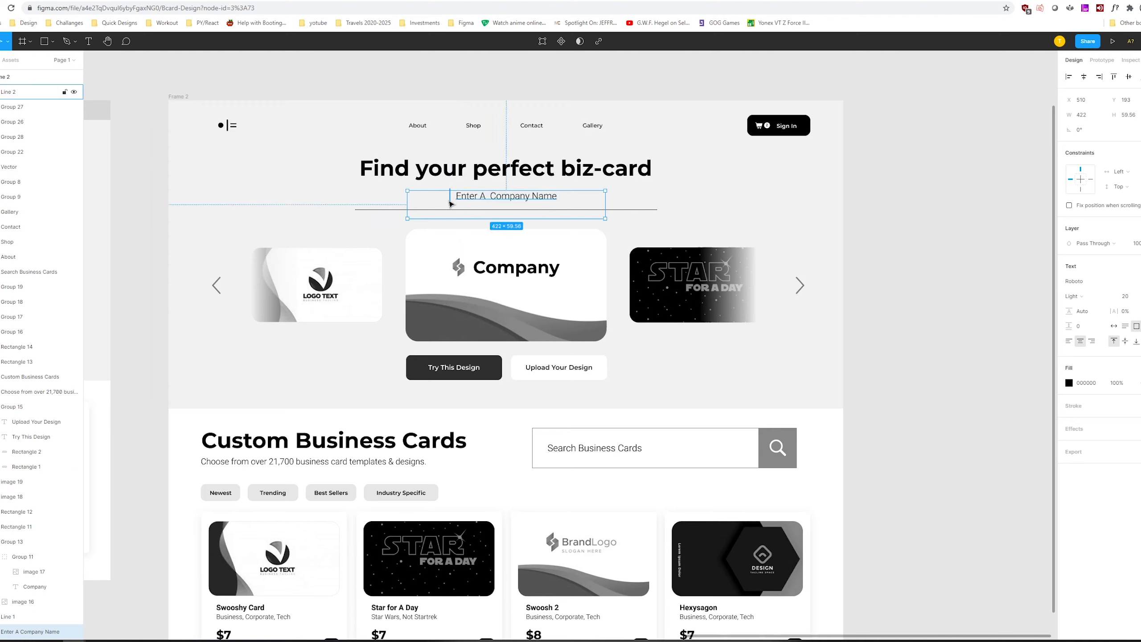
{"action": "left_click", "coordinate": [450, 201]}
{"action": "key", "text": "Return"}
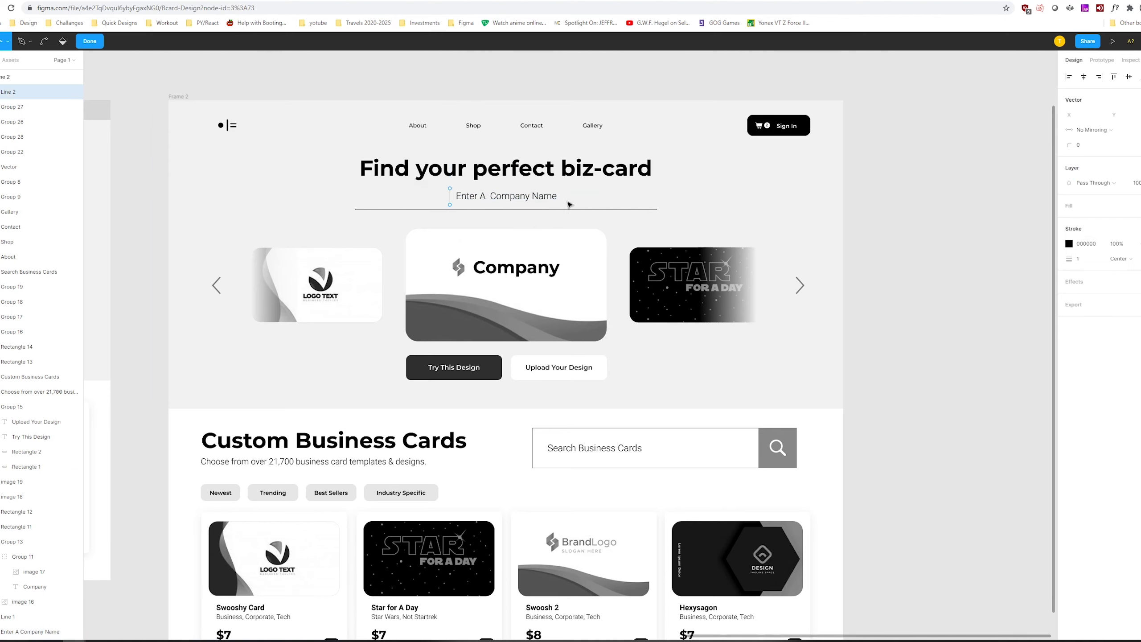
{"action": "left_click_drag", "start_coordinate": [452, 199], "coordinate": [577, 200]}
Inspect the Enter A Company Name text, the Company card and its logo
{"action": "double_click", "coordinate": [523, 196]}
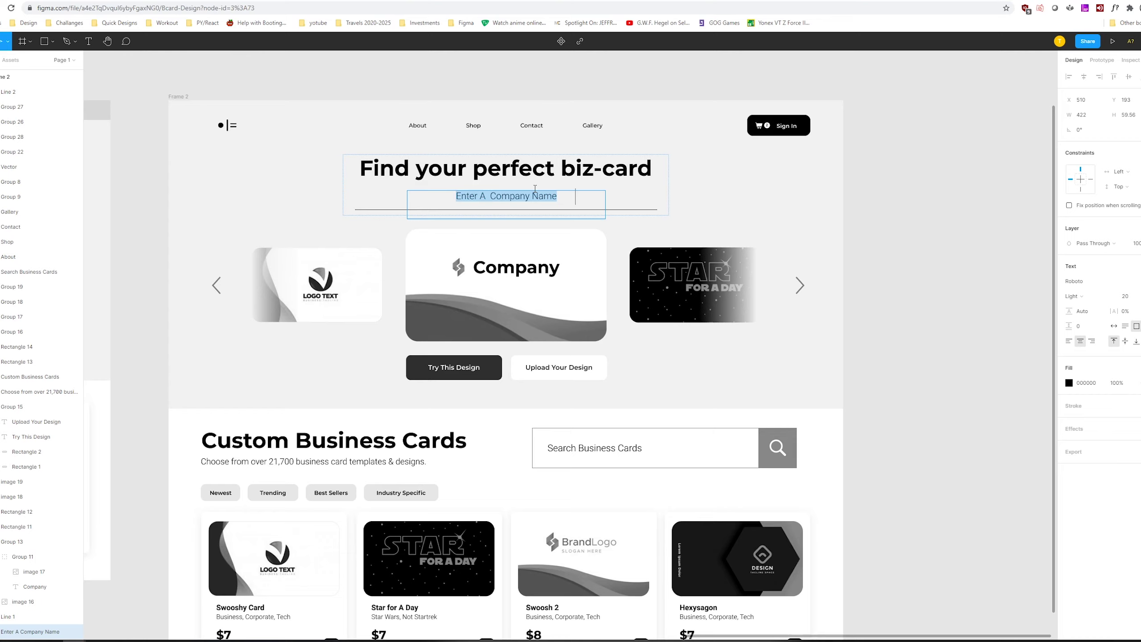
{"action": "left_click", "coordinate": [583, 300]}
{"action": "left_click", "coordinate": [531, 274]}
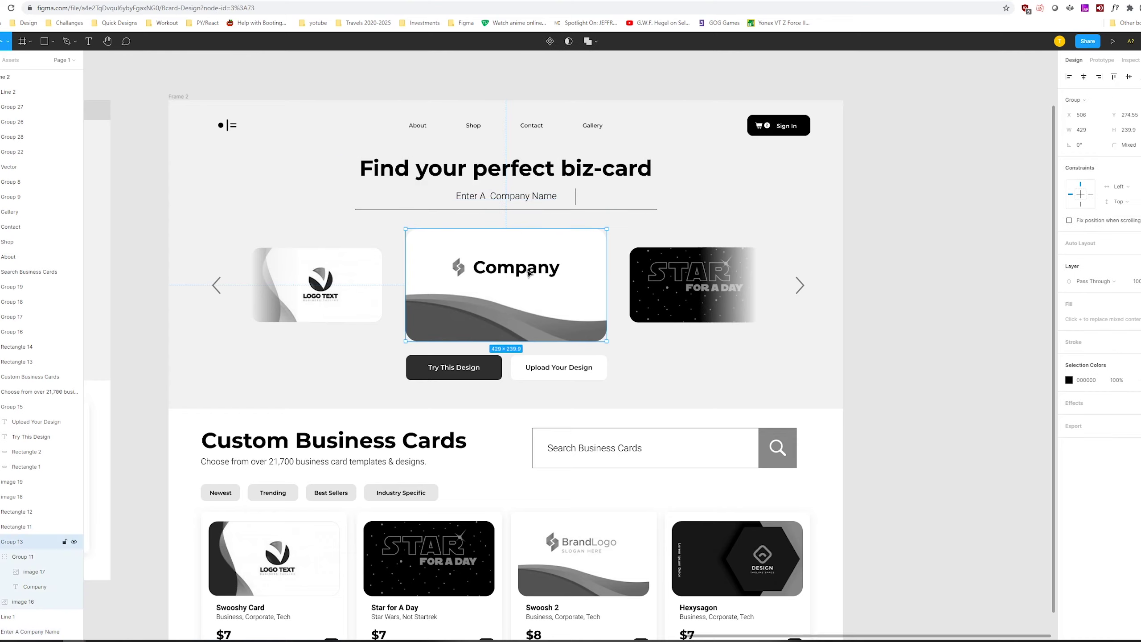
{"action": "left_click", "coordinate": [523, 194]}
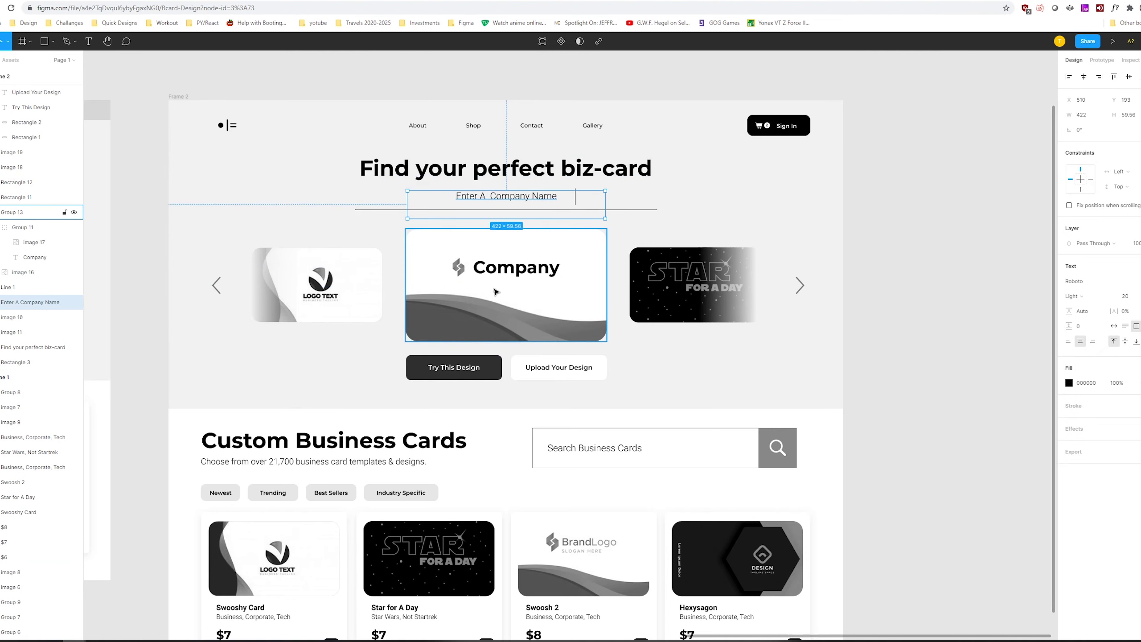
{"action": "left_click", "coordinate": [947, 343]}
{"action": "left_click_drag", "start_coordinate": [947, 342], "coordinate": [968, 282]}
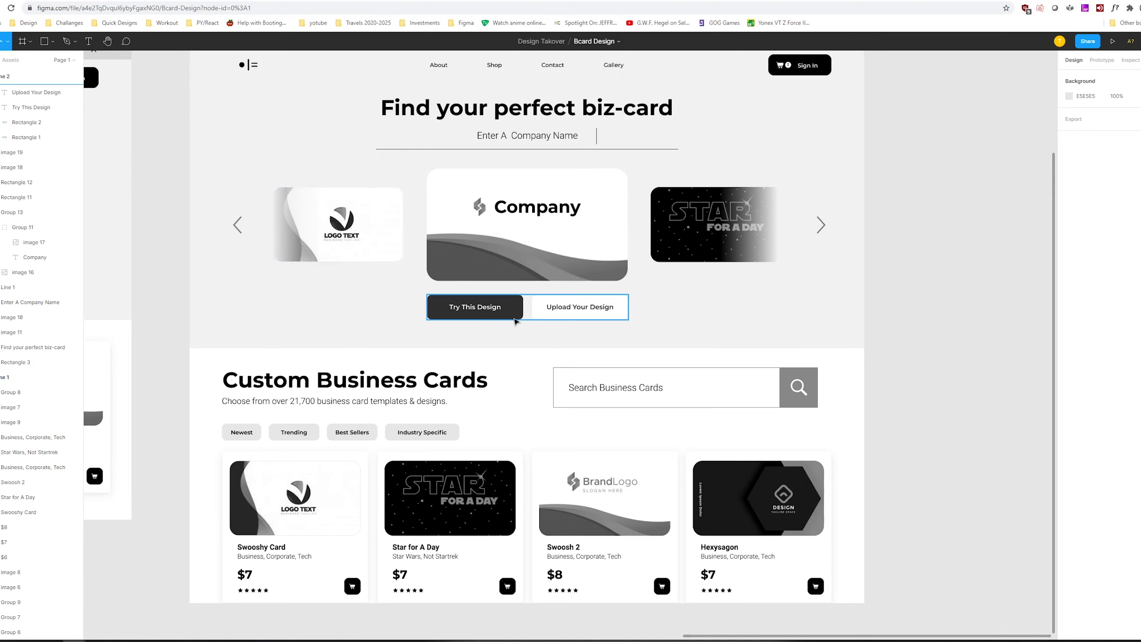
Delete the caret line from Frame 2's company-name field
{"action": "key", "text": "ctrl+z"}
{"action": "key", "text": "ctrl+z"}
{"action": "key", "text": "ctrl+z"}
{"action": "key", "text": "ctrl+z"}
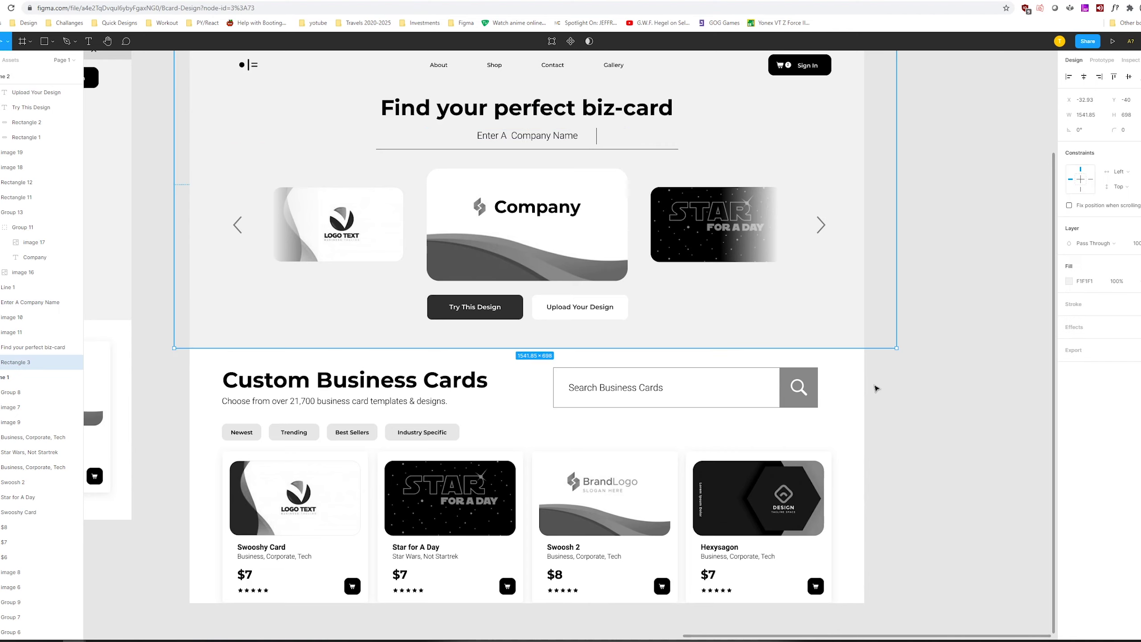
{"action": "key", "text": "Return"}
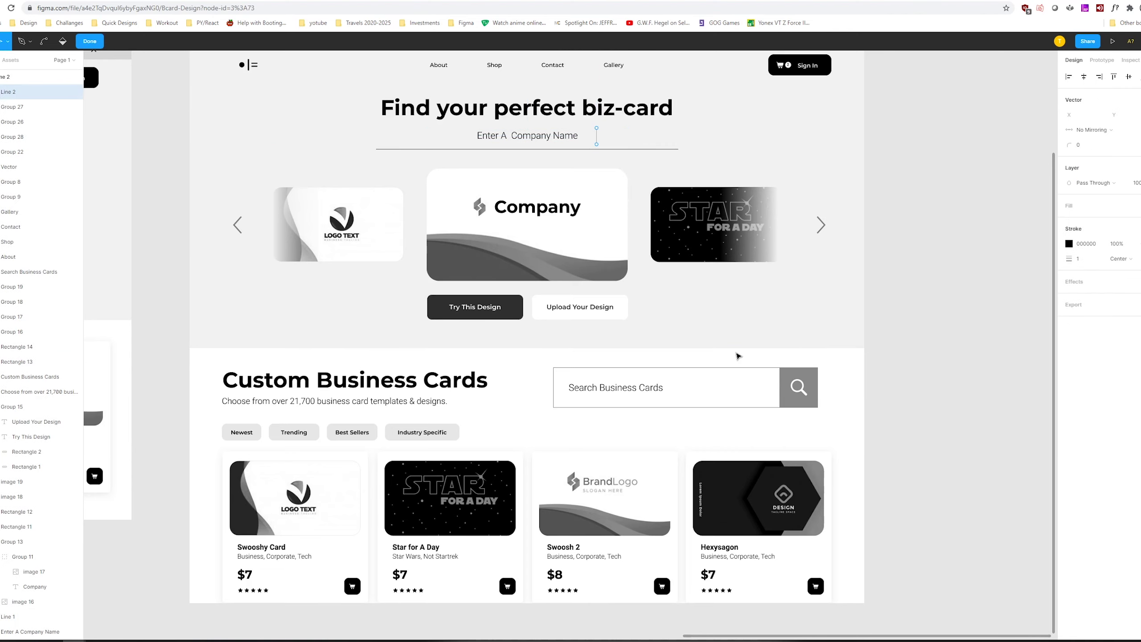
{"action": "scroll", "coordinate": [512, 356], "scroll_direction": "down", "scroll_amount": 2}
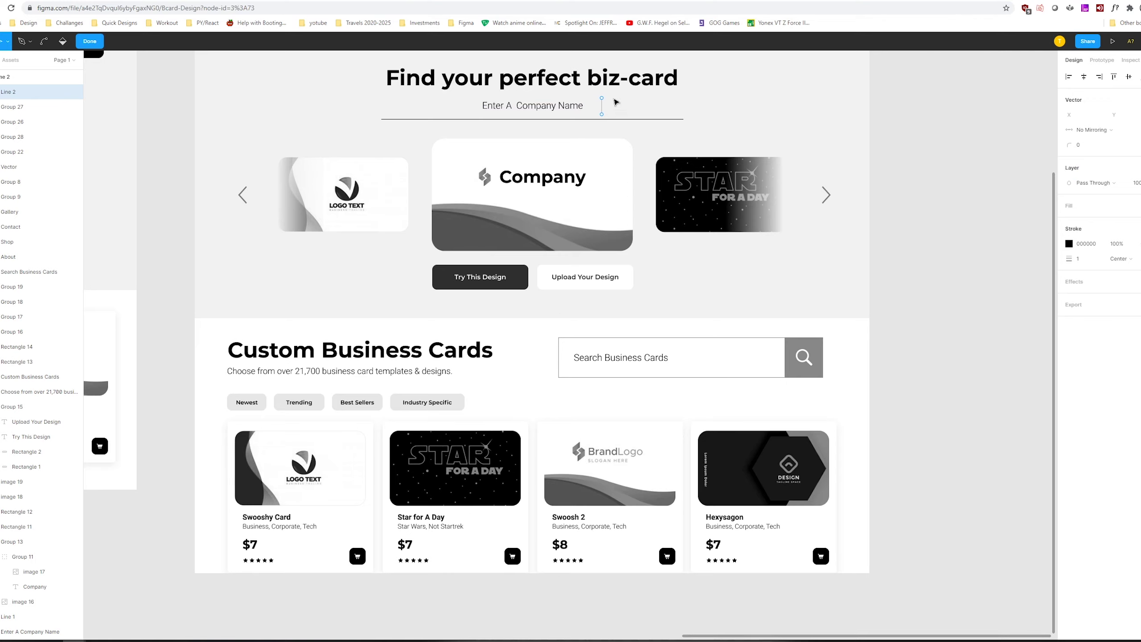
{"action": "key", "text": "ctrl"}
{"action": "left_click_drag", "start_coordinate": [655, 136], "coordinate": [640, 185]}
{"action": "key", "text": "Delete"}
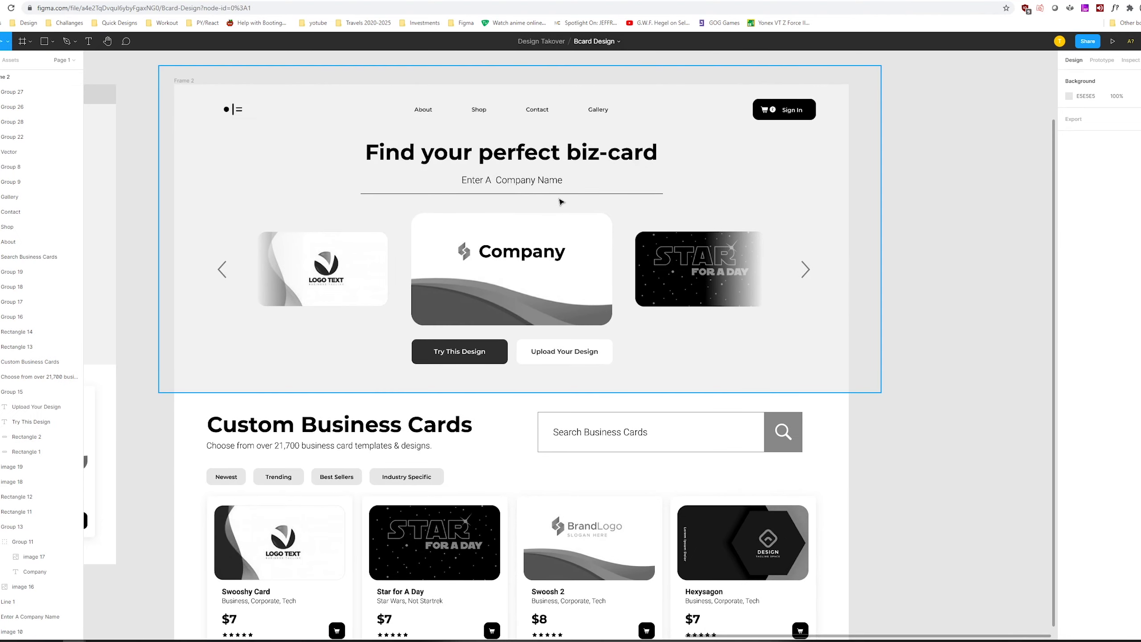
Zoom out to the reference frame and select its first grey placeholder bar
{"action": "key", "text": "minus"}
{"action": "left_click", "coordinate": [589, 307]}
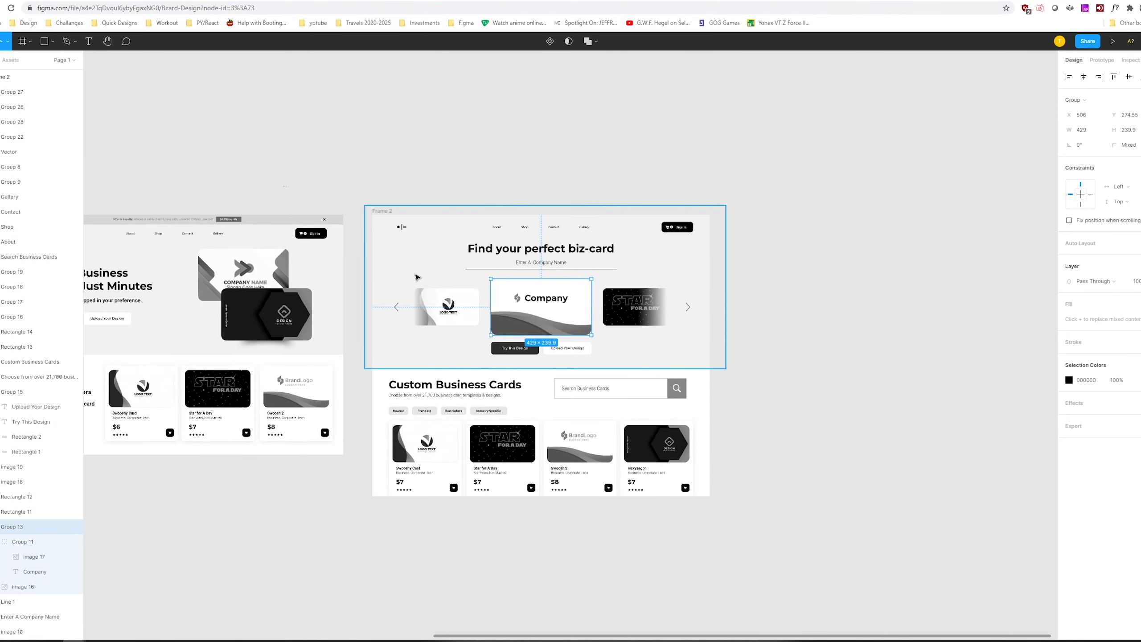
{"action": "scroll", "coordinate": [505, 303], "scroll_direction": "right", "scroll_amount": 3}
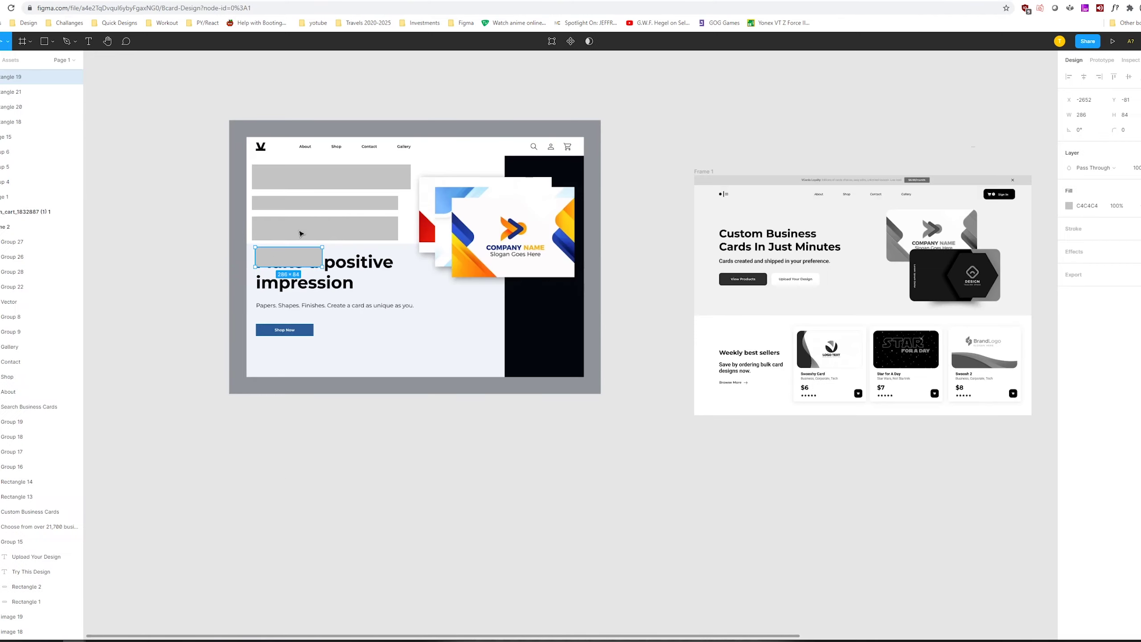
{"action": "left_click", "coordinate": [300, 233], "text": "shift"}
Delete the grey placeholder bars covering the reference's 'Make a positive impression' headline
{"action": "left_click", "coordinate": [331, 204], "text": "shift"}
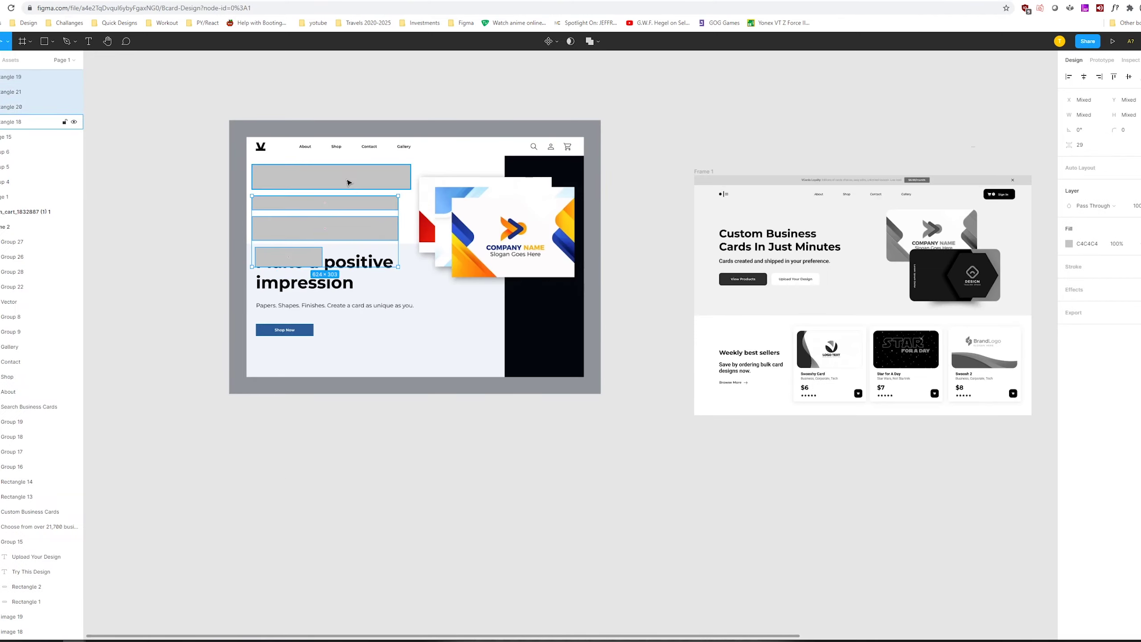
{"action": "left_click", "coordinate": [349, 178], "text": "shift"}
{"action": "key", "text": "Delete"}
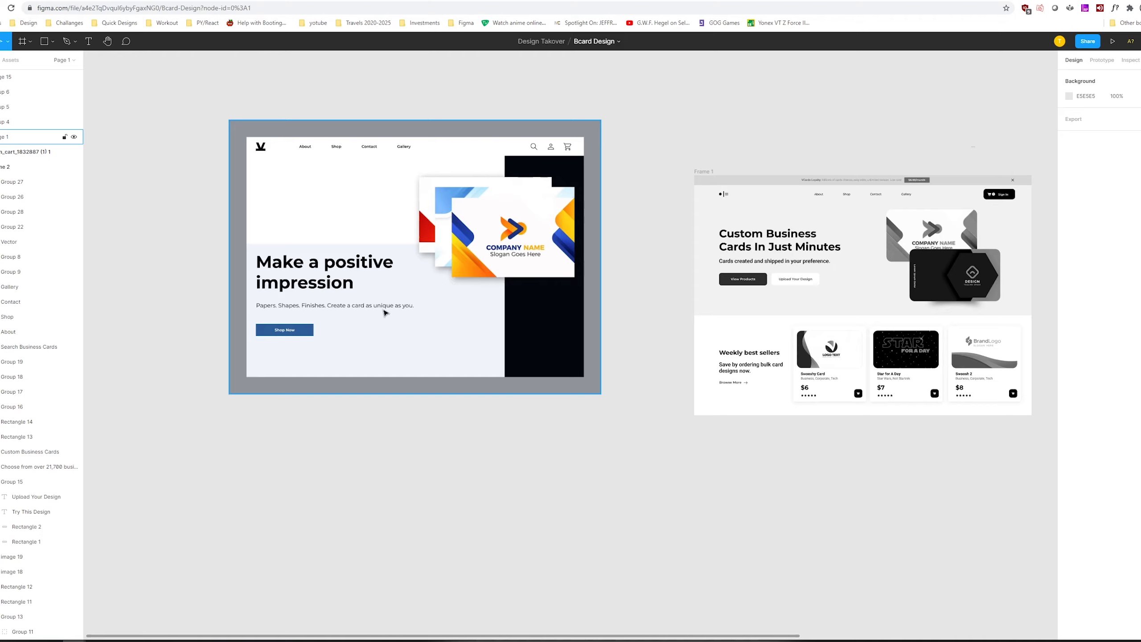
Measure the distances from Frame 1's subheading and headline to the reference
{"action": "left_click", "coordinate": [764, 261]}
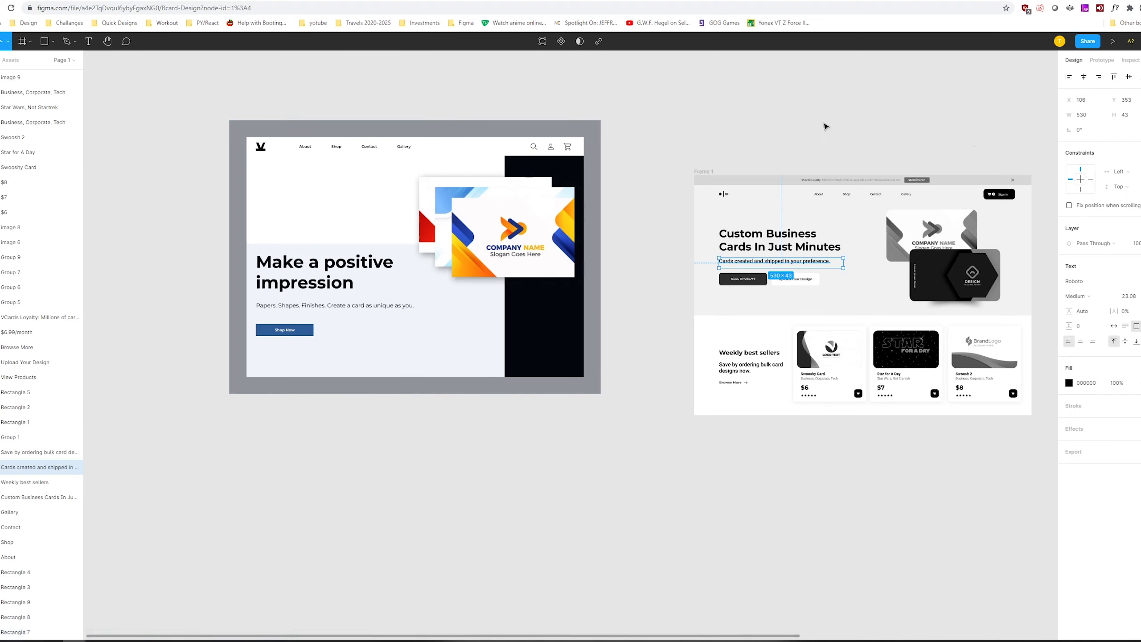
{"action": "key", "text": "alt"}
{"action": "key", "text": "Escape"}
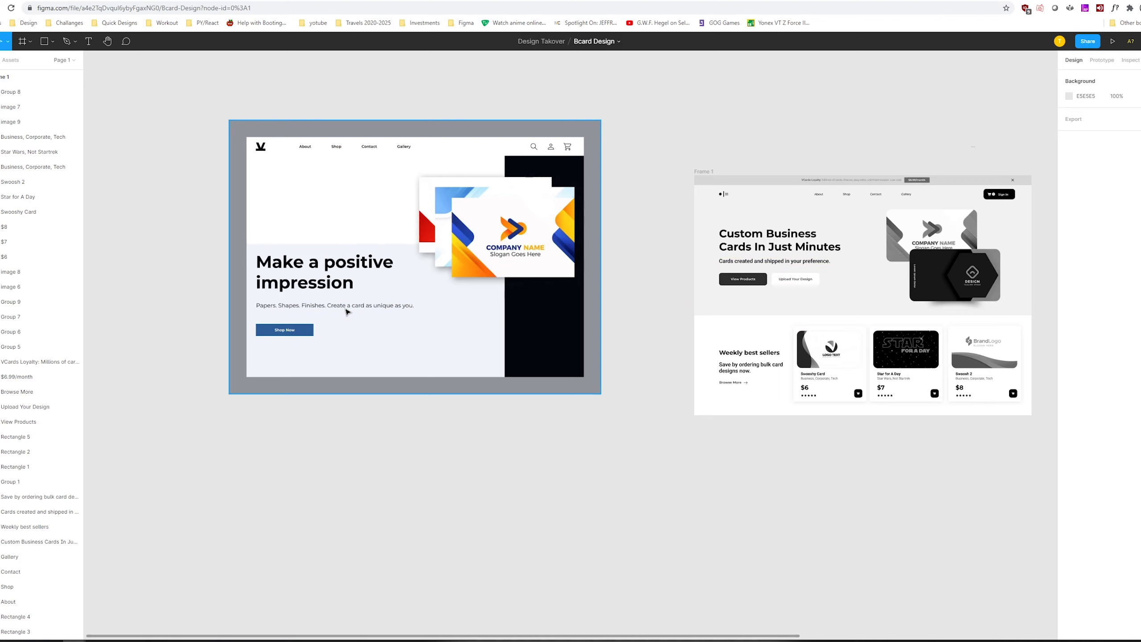
{"action": "left_click", "coordinate": [810, 243]}
{"action": "key", "text": "alt"}
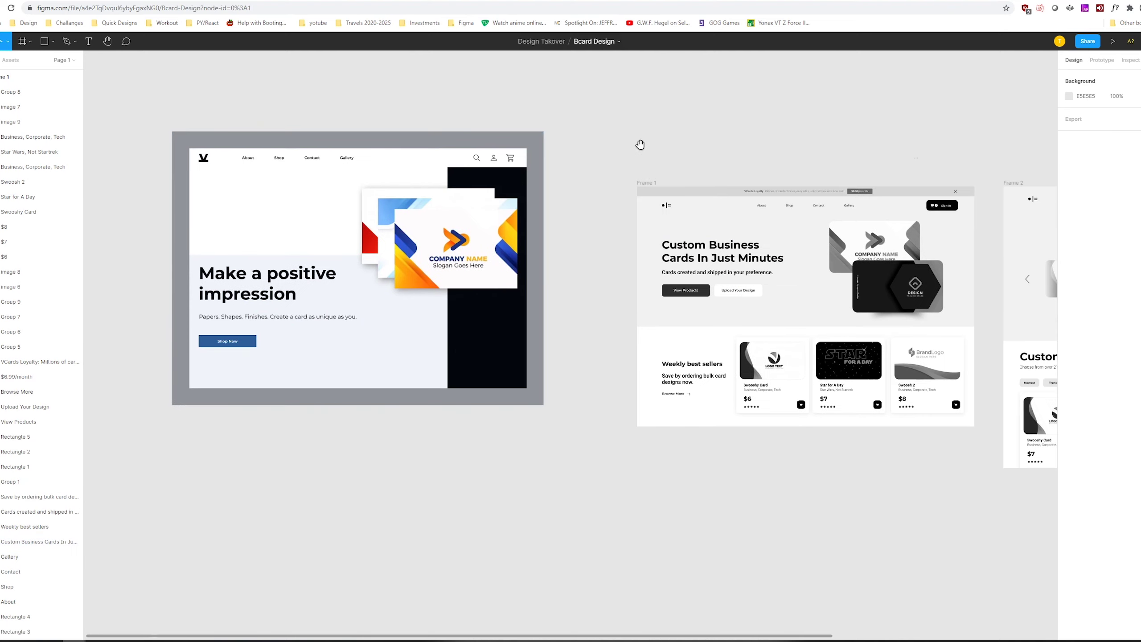
Duplicate Frame 1's 'Custom Business Cards' headline and place the copy above the frame
{"action": "left_click", "coordinate": [444, 211]}
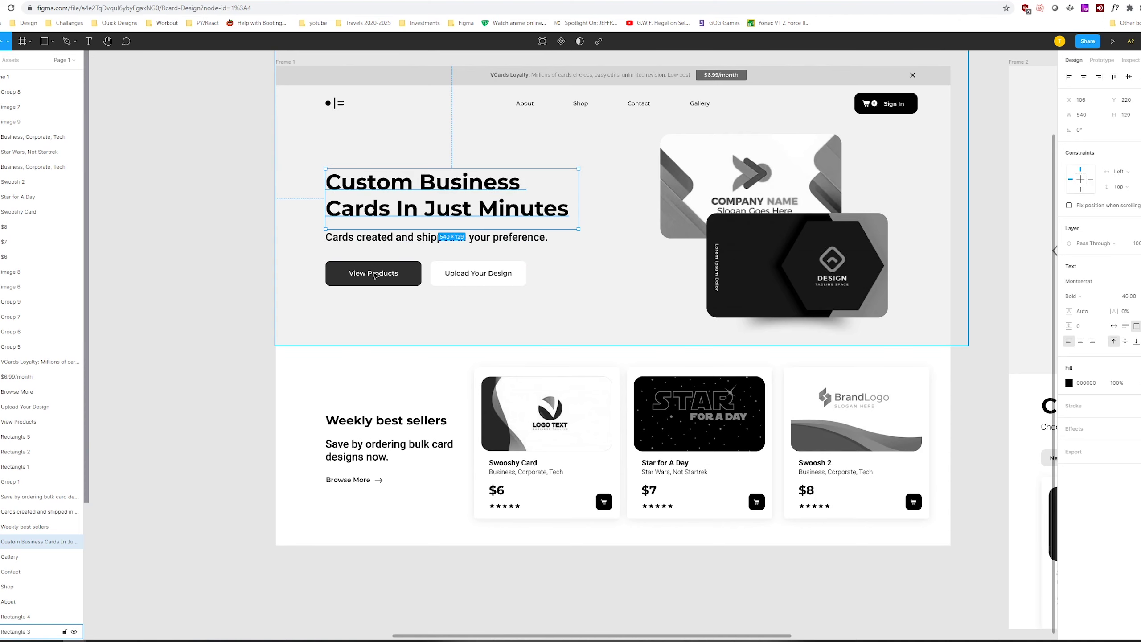
{"action": "left_click", "coordinate": [401, 276]}
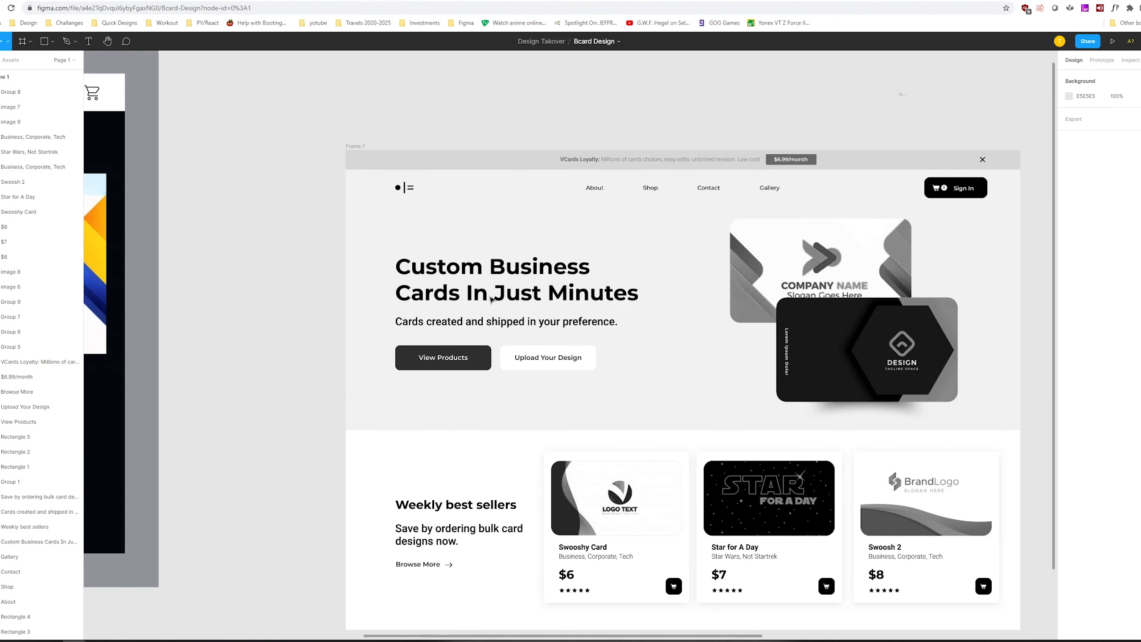
{"action": "left_click", "coordinate": [491, 298]}
{"action": "left_click_drag", "start_coordinate": [495, 267], "coordinate": [520, 416]}
{"action": "left_click_drag", "start_coordinate": [514, 421], "coordinate": [462, 158], "text": "alt"}
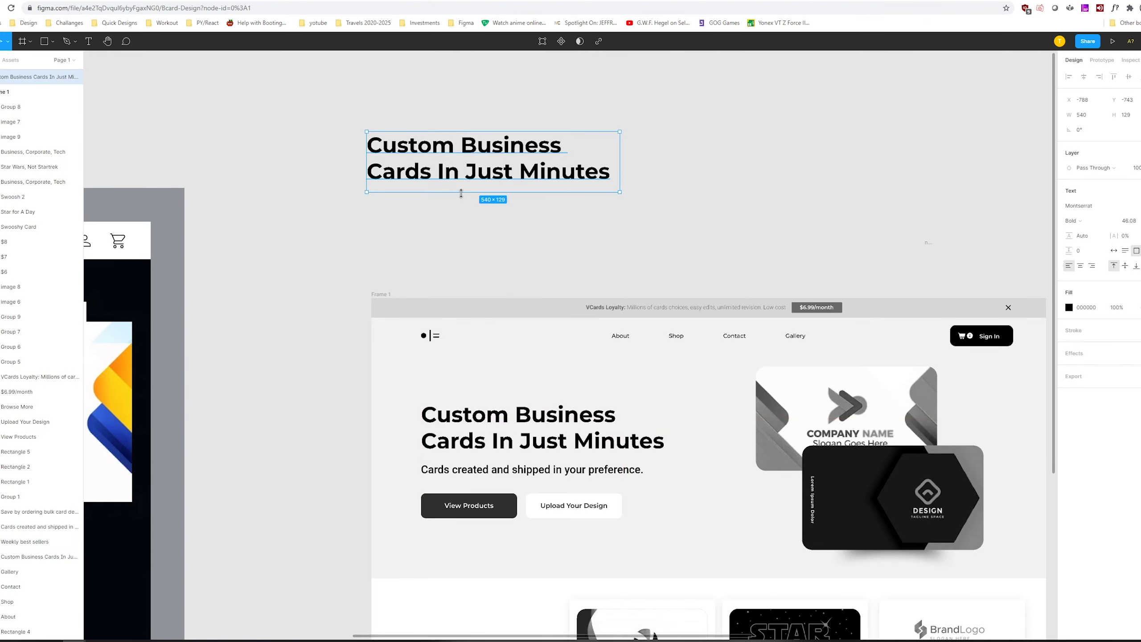
{"action": "key", "text": "ctrl+x"}
{"action": "key", "text": "ctrl+v"}
Inspect the headline copy above Frame 1, then delete it
{"action": "scroll", "coordinate": [528, 253], "scroll_direction": "left", "scroll_amount": 10}
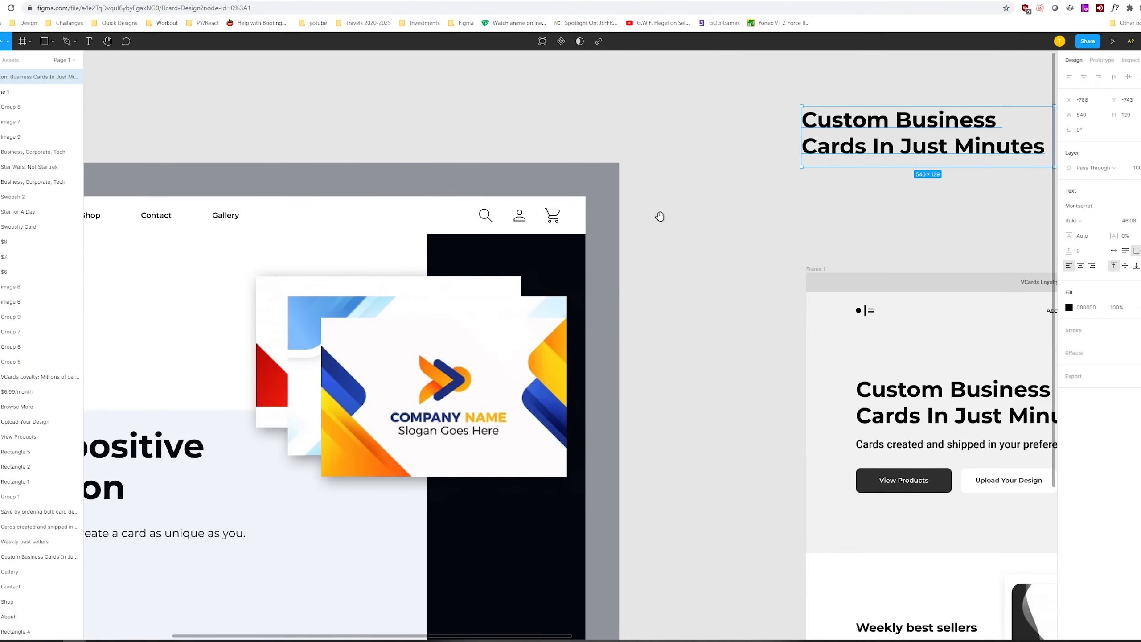
{"action": "scroll", "coordinate": [453, 287], "scroll_direction": "right", "scroll_amount": 10}
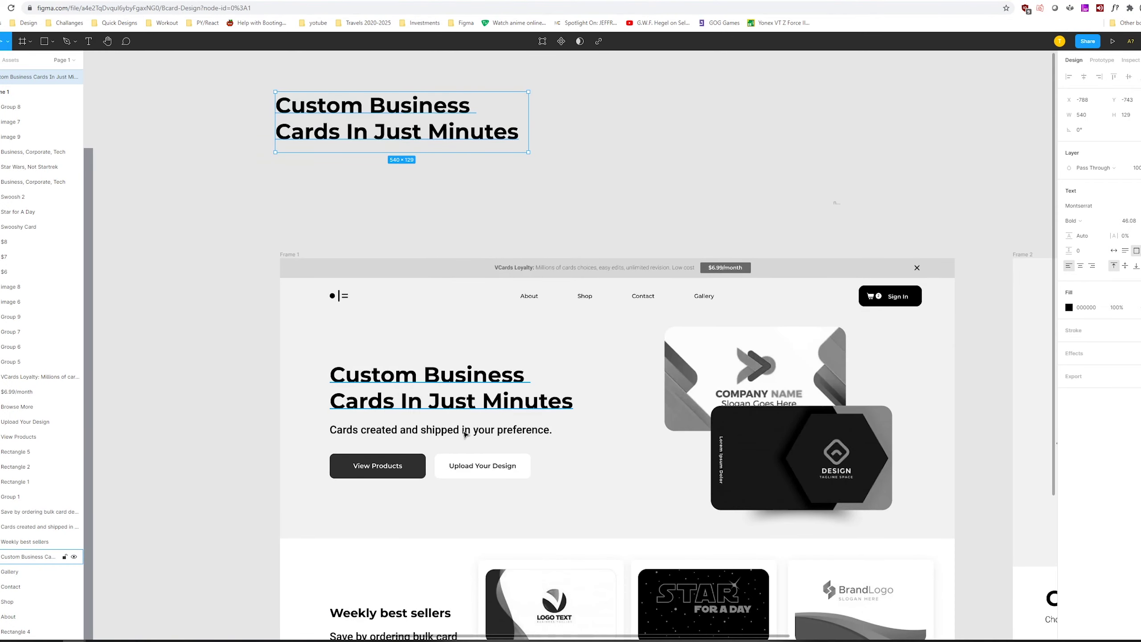
{"action": "scroll", "coordinate": [534, 334], "scroll_direction": "down", "scroll_amount": 3}
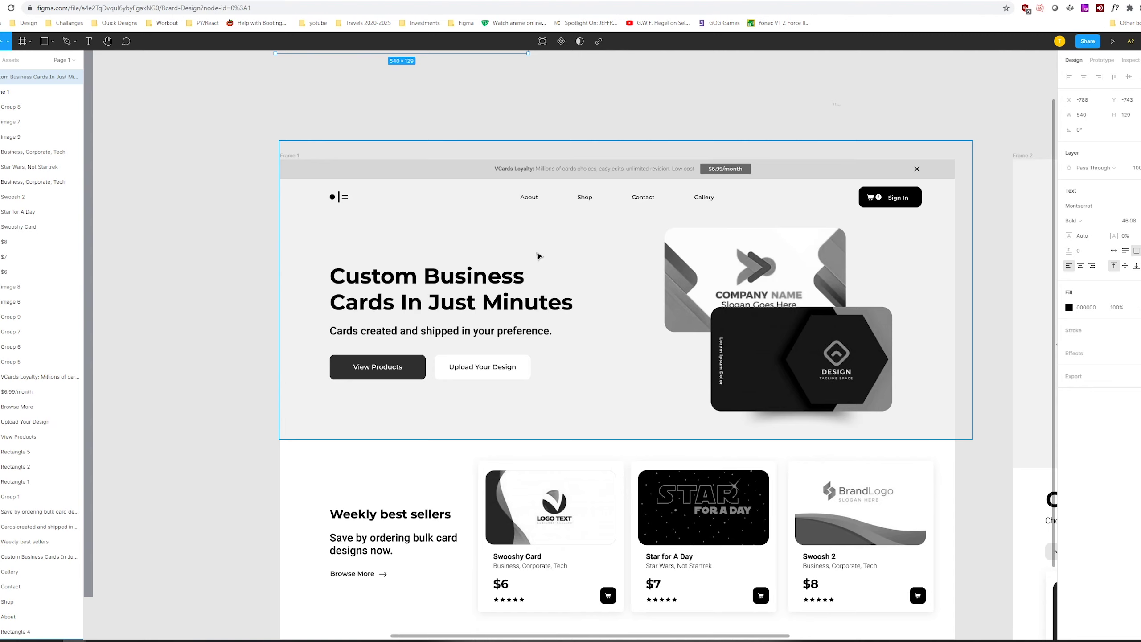
{"action": "left_click", "coordinate": [471, 112]}
{"action": "scroll", "coordinate": [484, 225], "scroll_direction": "up", "scroll_amount": 3}
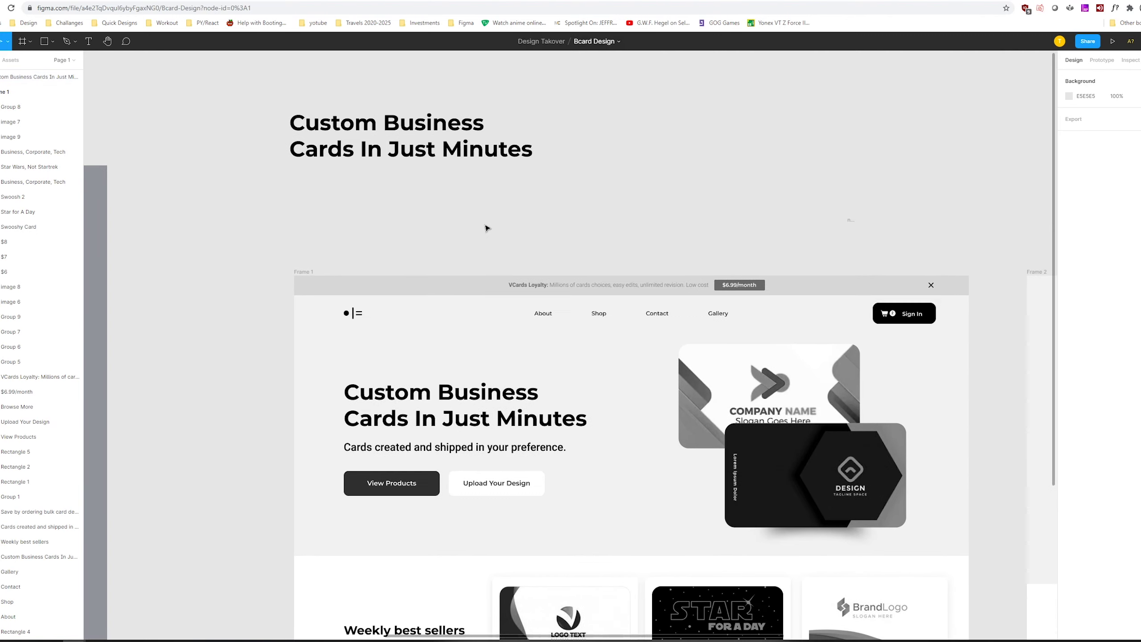
{"action": "key", "text": "minus"}
{"action": "left_click", "coordinate": [508, 239]}
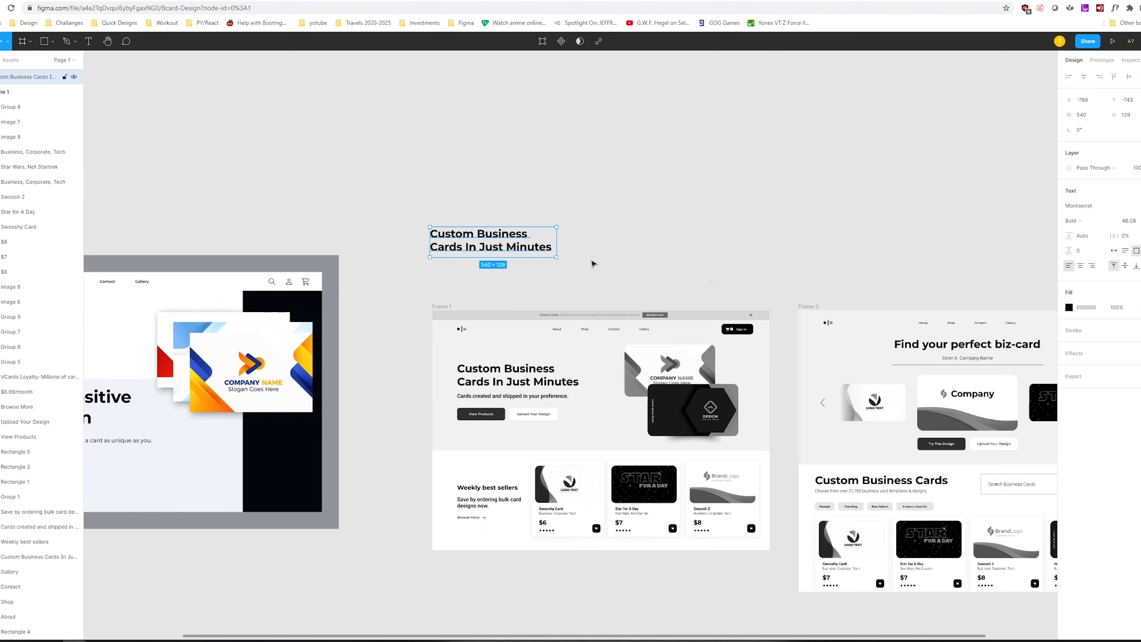
{"action": "key", "text": "Delete"}
Pan the canvas so Frame 1 and Frame 2 show side by side
{"action": "left_click_drag", "start_coordinate": [558, 211], "coordinate": [335, 103]}
{"action": "left_click_drag", "start_coordinate": [666, 179], "coordinate": [484, 181]}
{"action": "scroll", "coordinate": [558, 176], "scroll_direction": "left", "scroll_amount": 5}
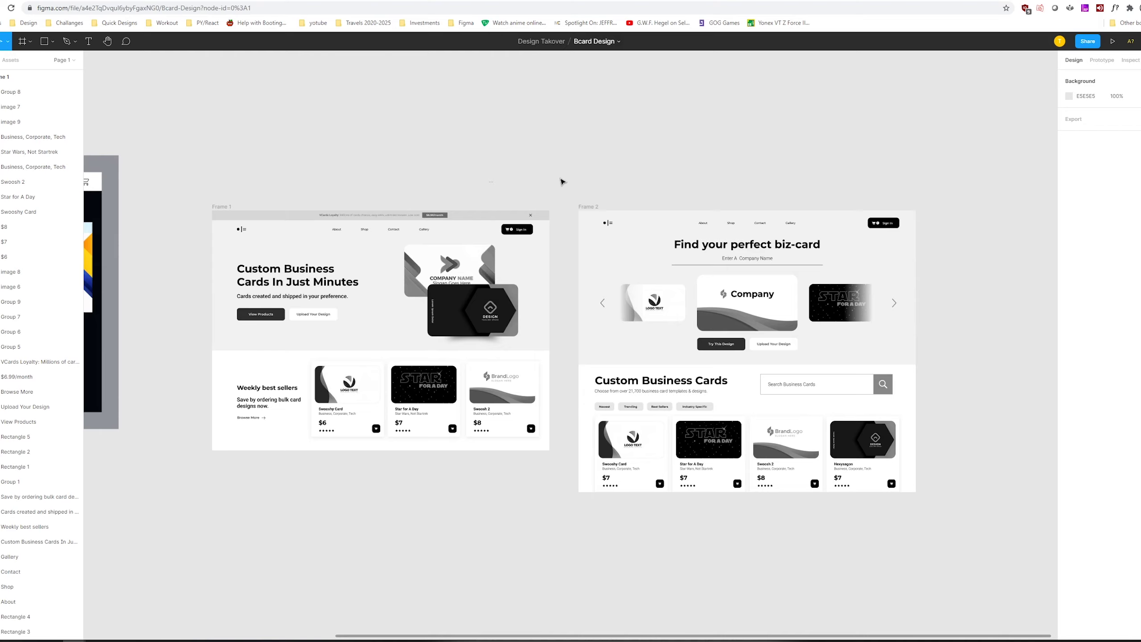
{"action": "left_click", "coordinate": [189, 641]}
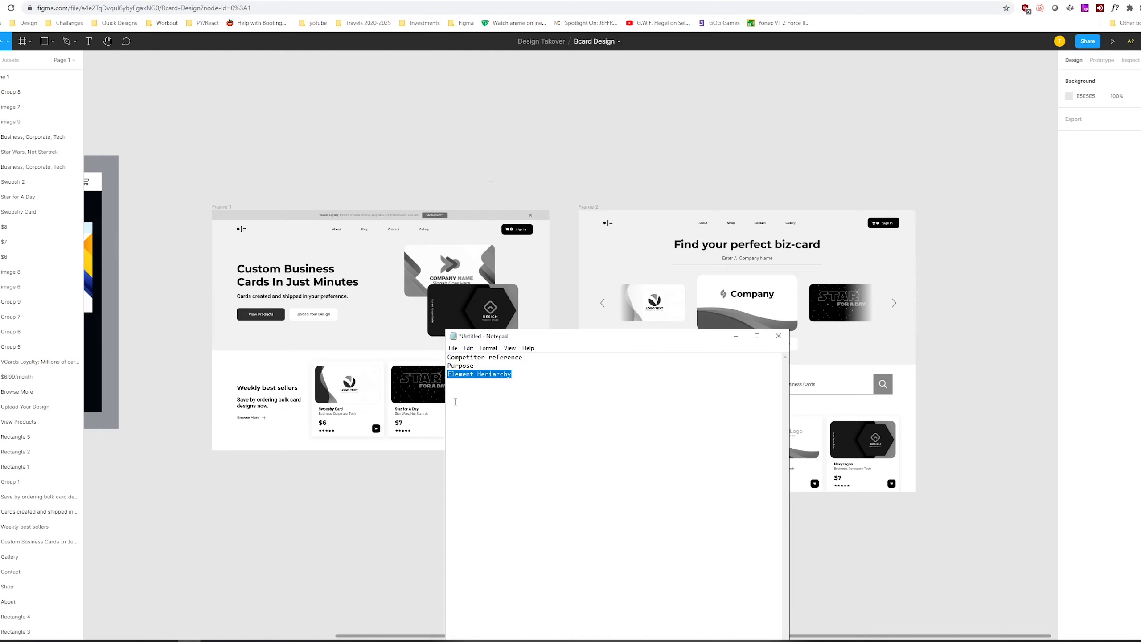
{"action": "left_click_drag", "start_coordinate": [521, 365], "coordinate": [447, 357]}
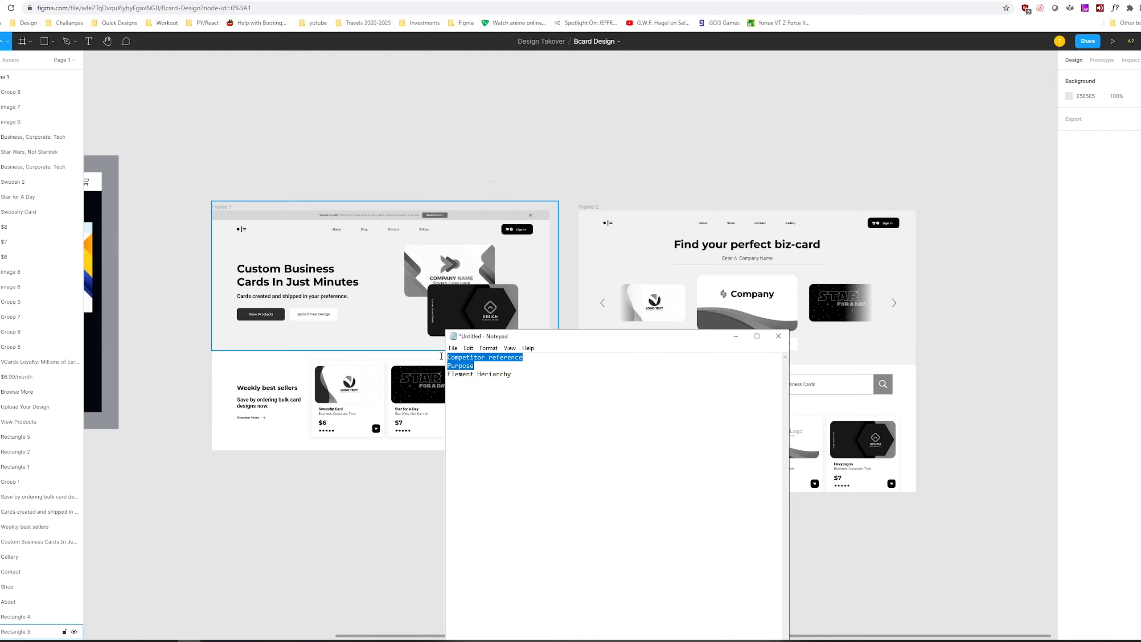
{"action": "left_click", "coordinate": [372, 175]}
{"action": "scroll", "coordinate": [612, 186], "scroll_direction": "left", "scroll_amount": 10}
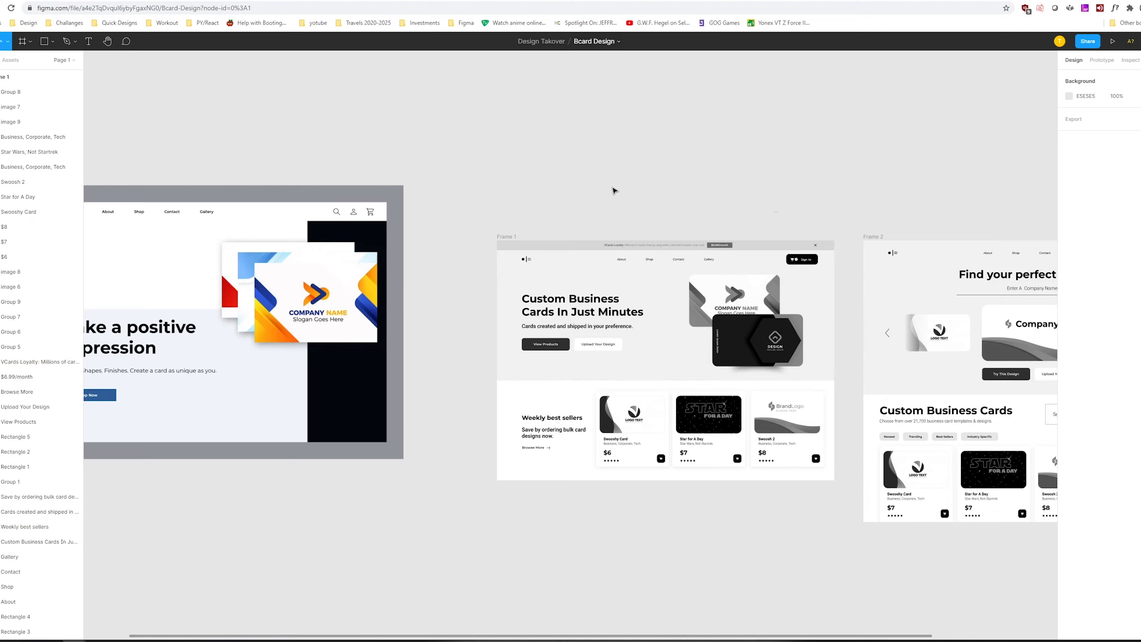
{"action": "scroll", "coordinate": [728, 171], "scroll_direction": "right", "scroll_amount": 3}
{"action": "scroll", "coordinate": [737, 165], "scroll_direction": "left", "scroll_amount": 7}
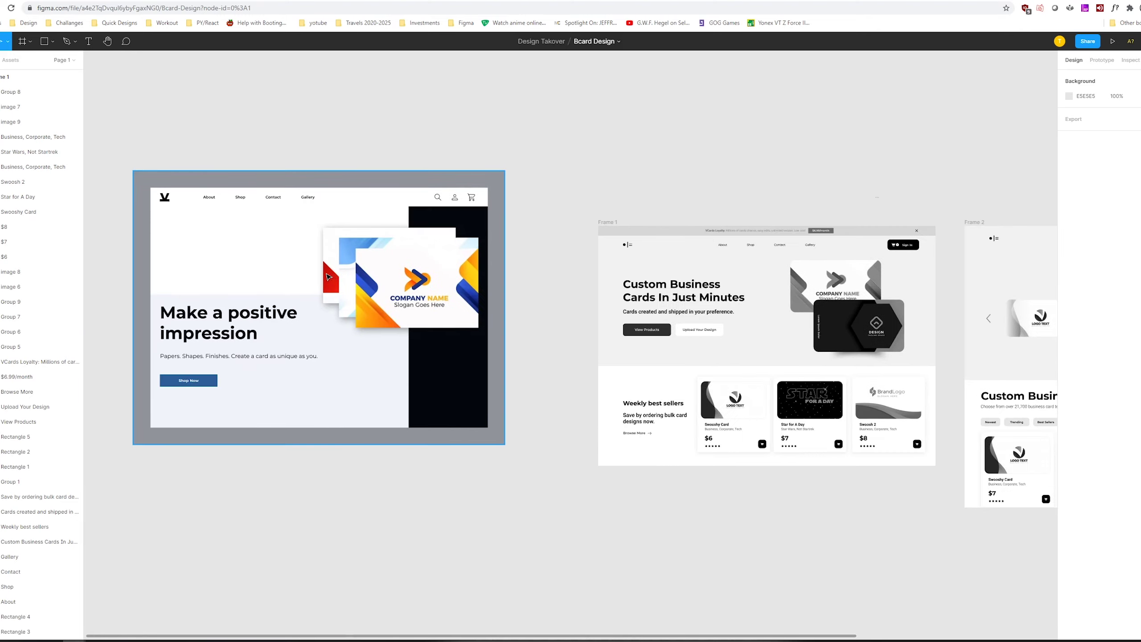
{"action": "scroll", "coordinate": [504, 145], "scroll_direction": "right", "scroll_amount": 1}
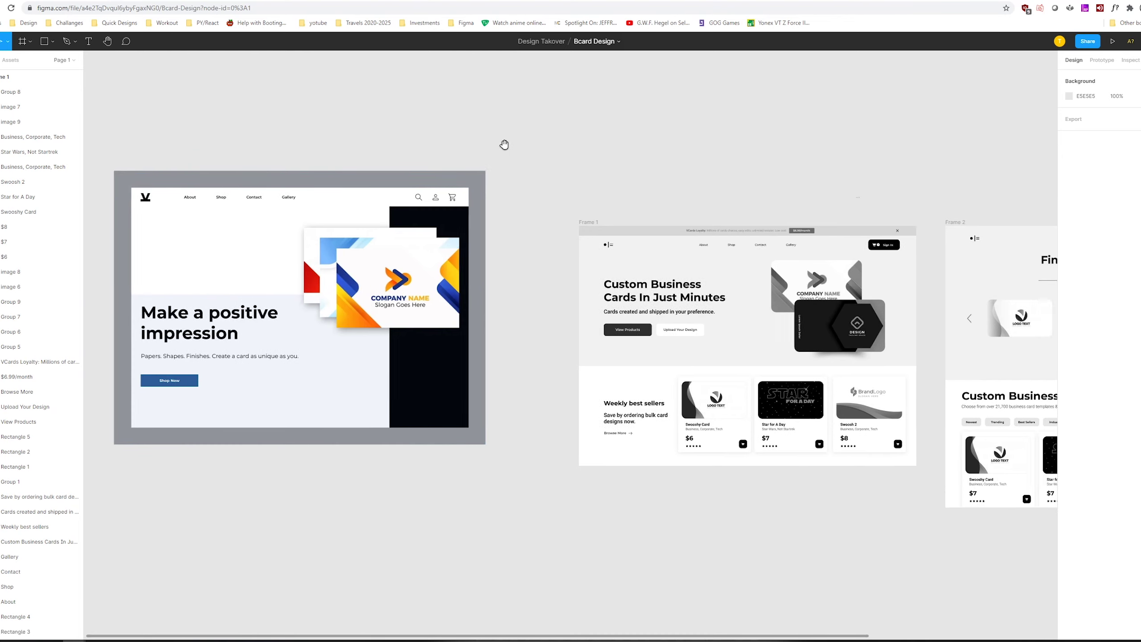
{"action": "scroll", "coordinate": [504, 145], "scroll_direction": "right", "scroll_amount": 10}
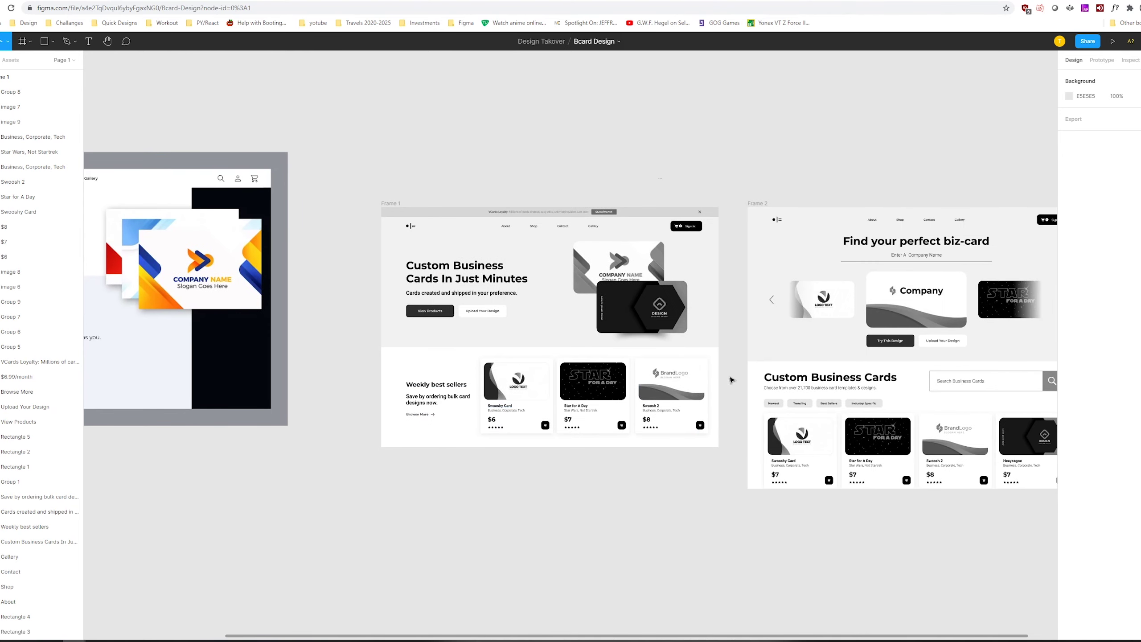
{"action": "left_click", "coordinate": [74, 641]}
{"action": "left_click", "coordinate": [127, 5]}
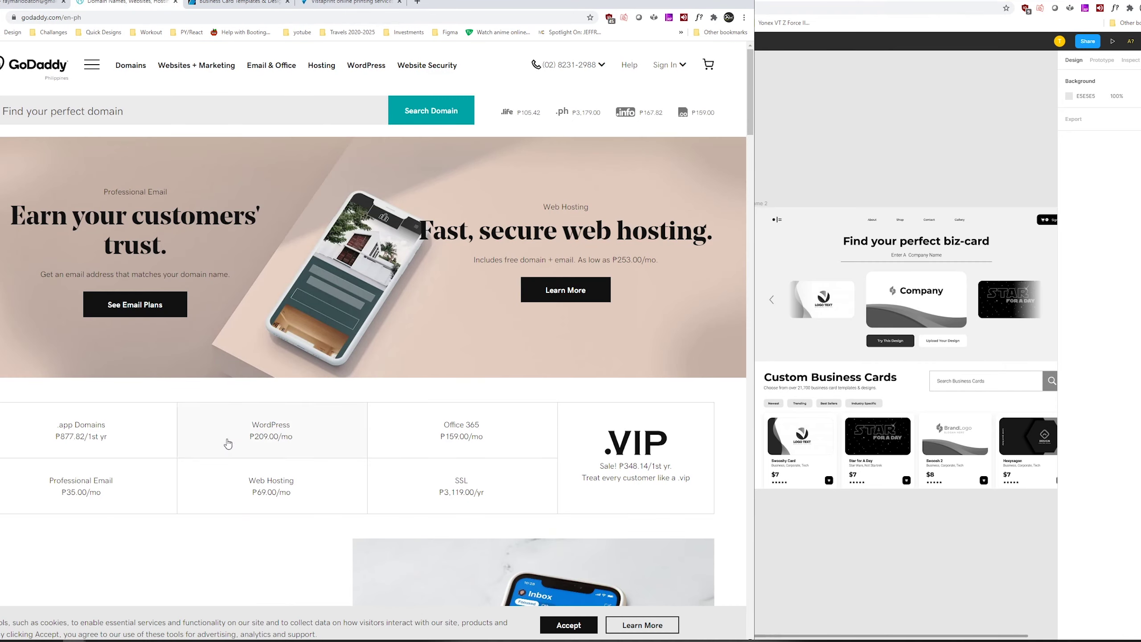
{"action": "scroll", "coordinate": [279, 490], "scroll_direction": "down", "scroll_amount": 3}
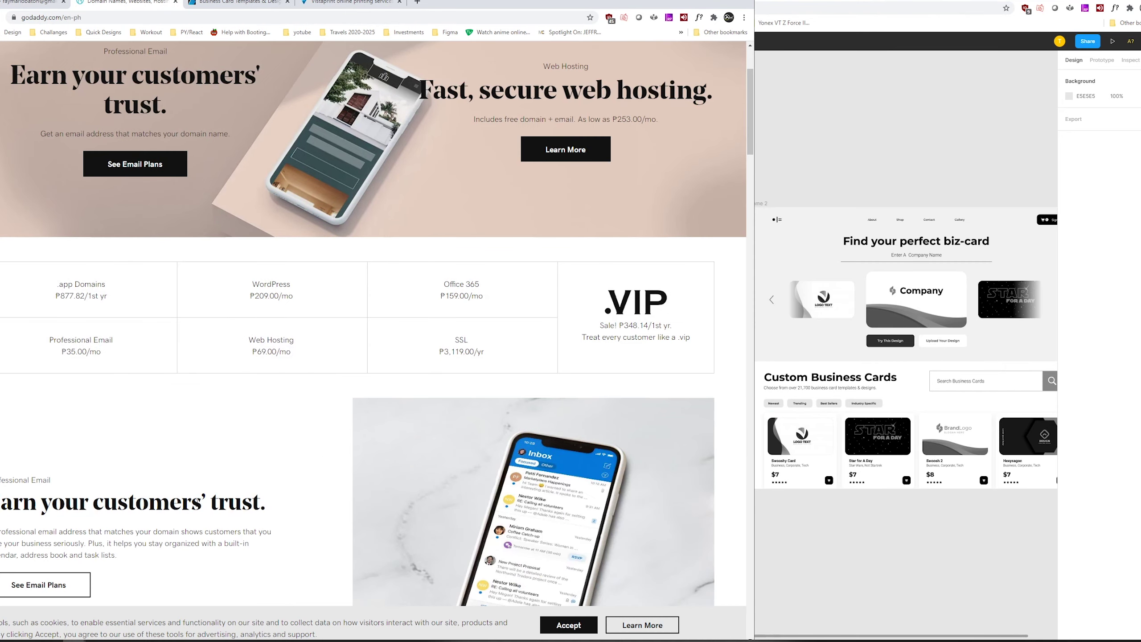
{"action": "scroll", "coordinate": [382, 409], "scroll_direction": "up", "scroll_amount": 5}
{"action": "left_click", "coordinate": [850, 144]}
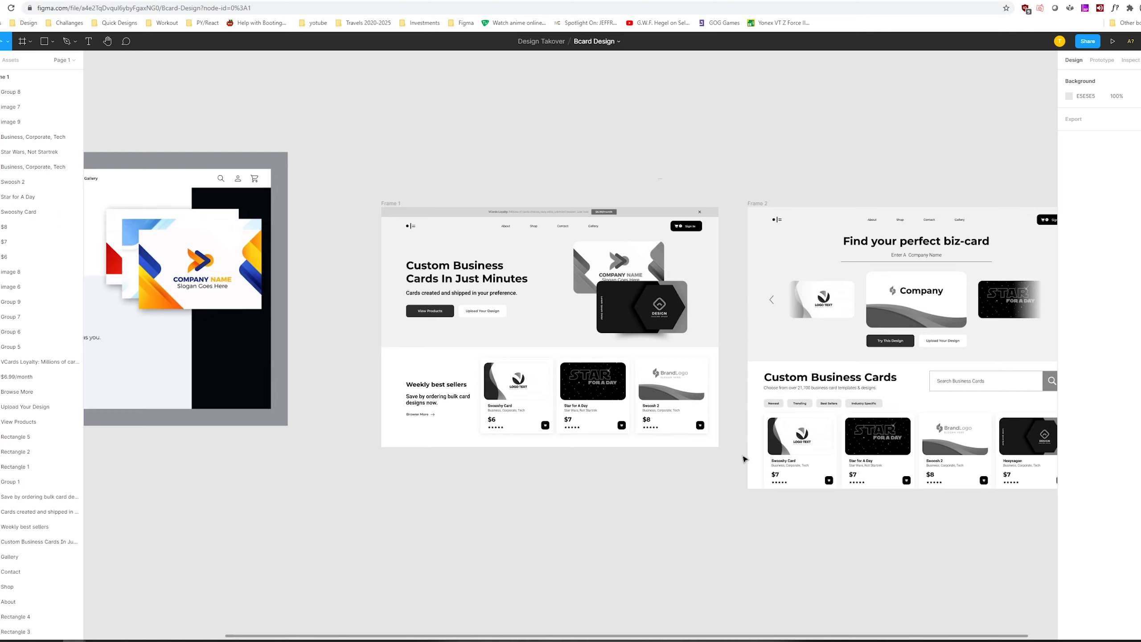
{"action": "left_click", "coordinate": [188, 641]}
{"action": "left_click", "coordinate": [523, 372]}
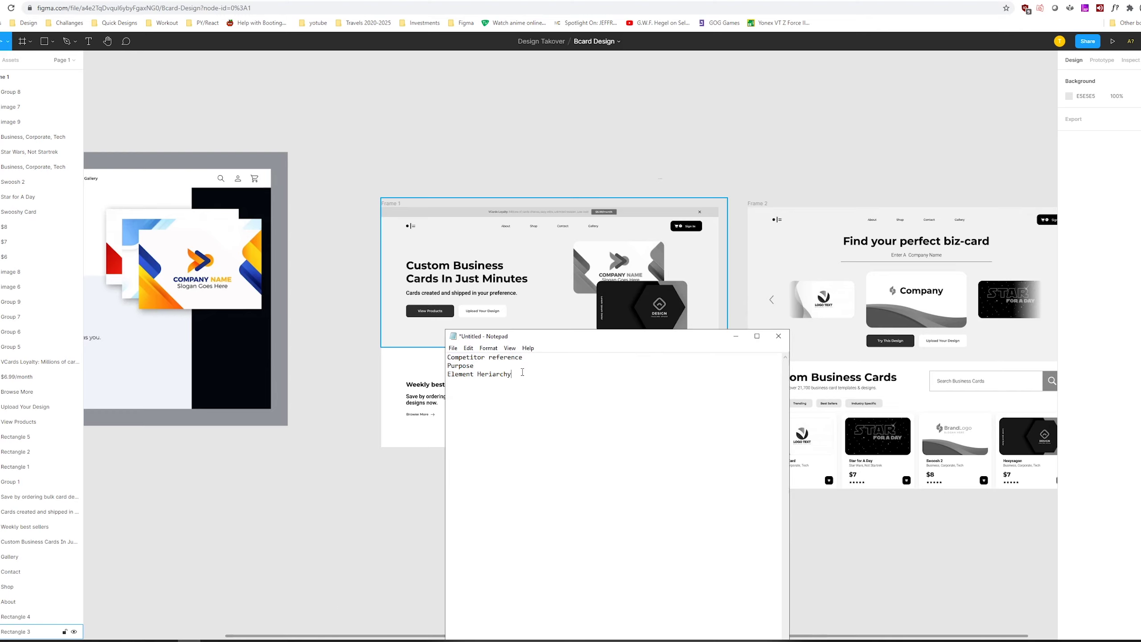
{"action": "left_click", "coordinate": [479, 176]}
{"action": "scroll", "coordinate": [734, 173], "scroll_direction": "left", "scroll_amount": 7}
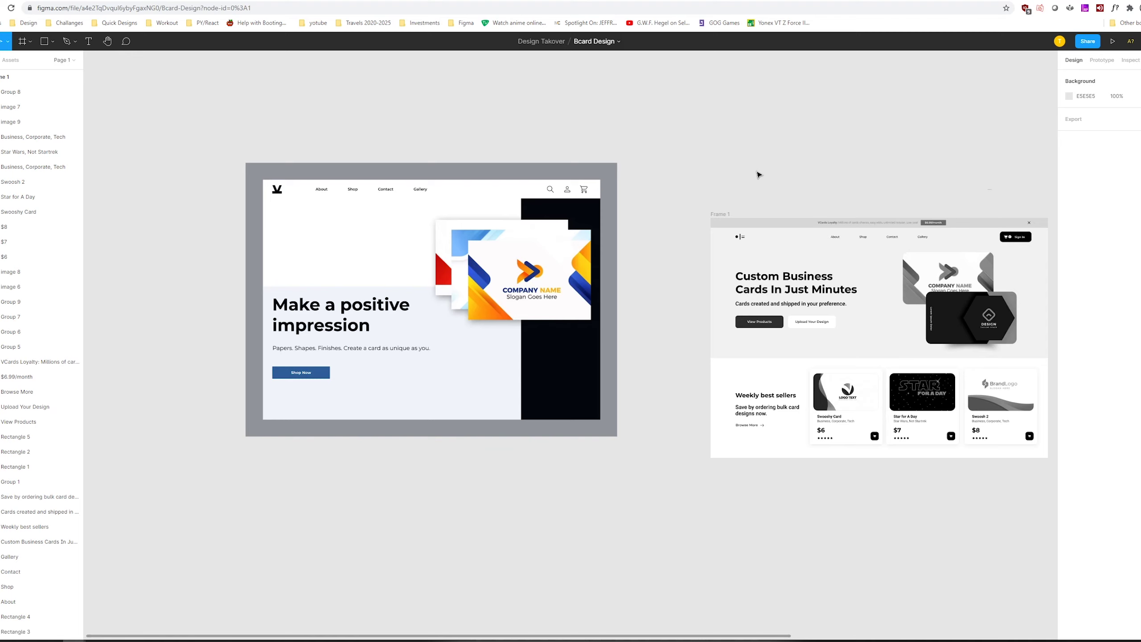
{"action": "scroll", "coordinate": [426, 173], "scroll_direction": "right", "scroll_amount": 7}
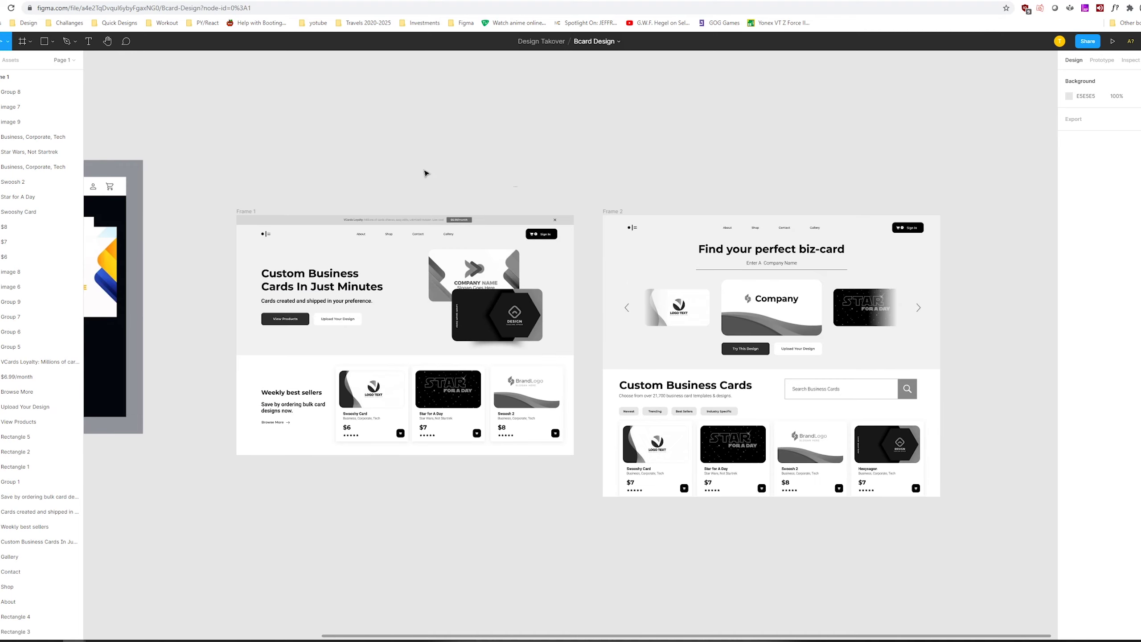
{"action": "scroll", "coordinate": [425, 173], "scroll_direction": "down", "scroll_amount": 1}
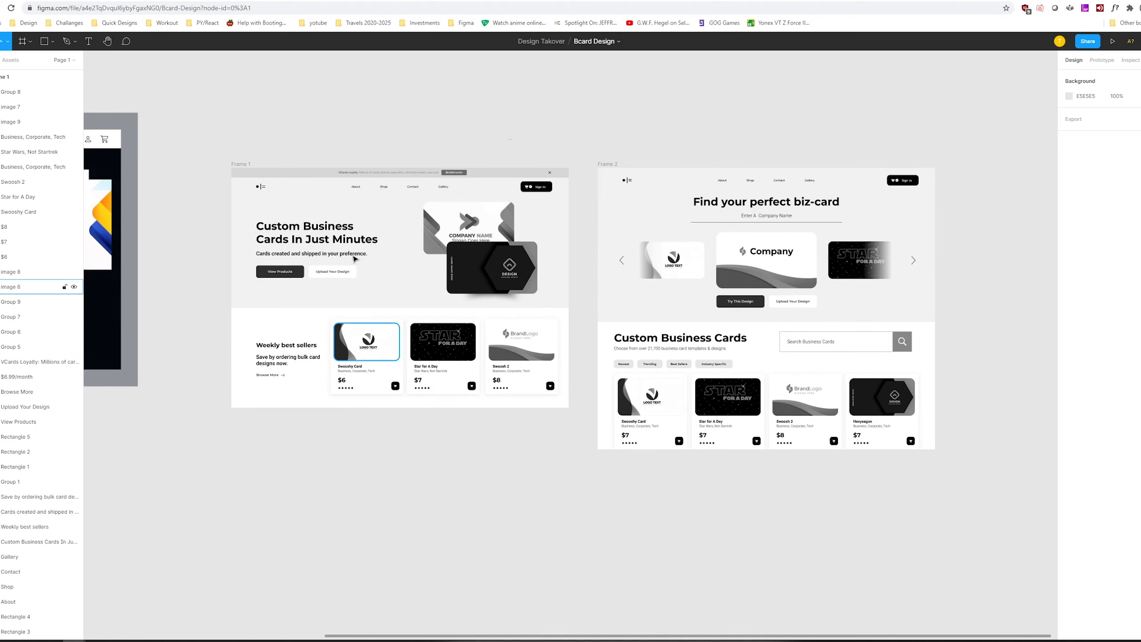
{"action": "left_click", "coordinate": [737, 259]}
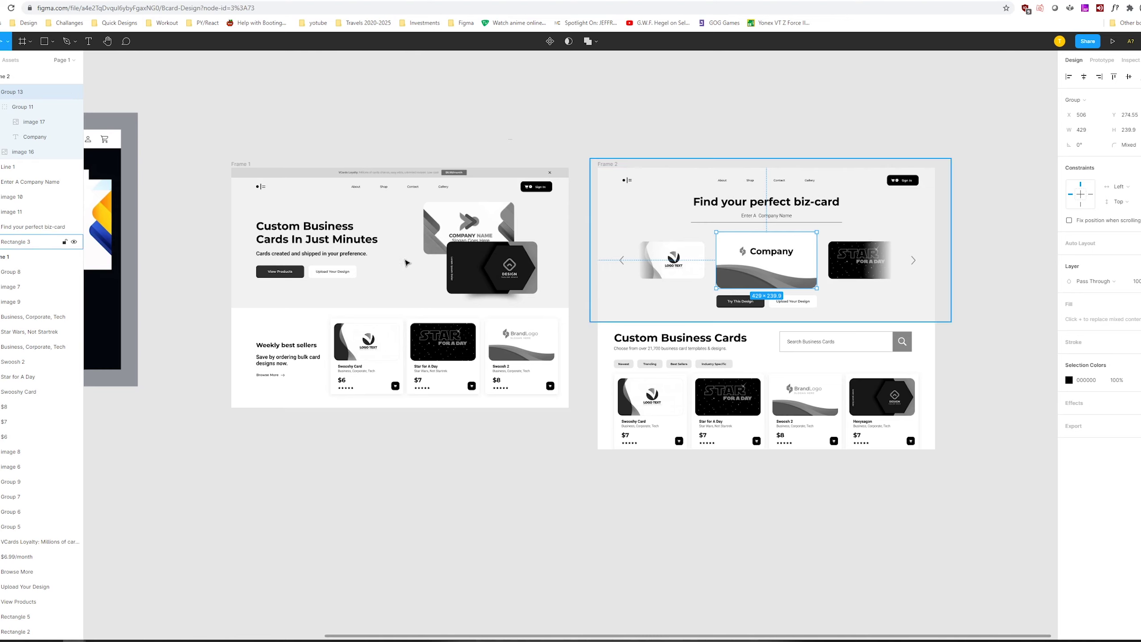
{"action": "left_click", "coordinate": [388, 262]}
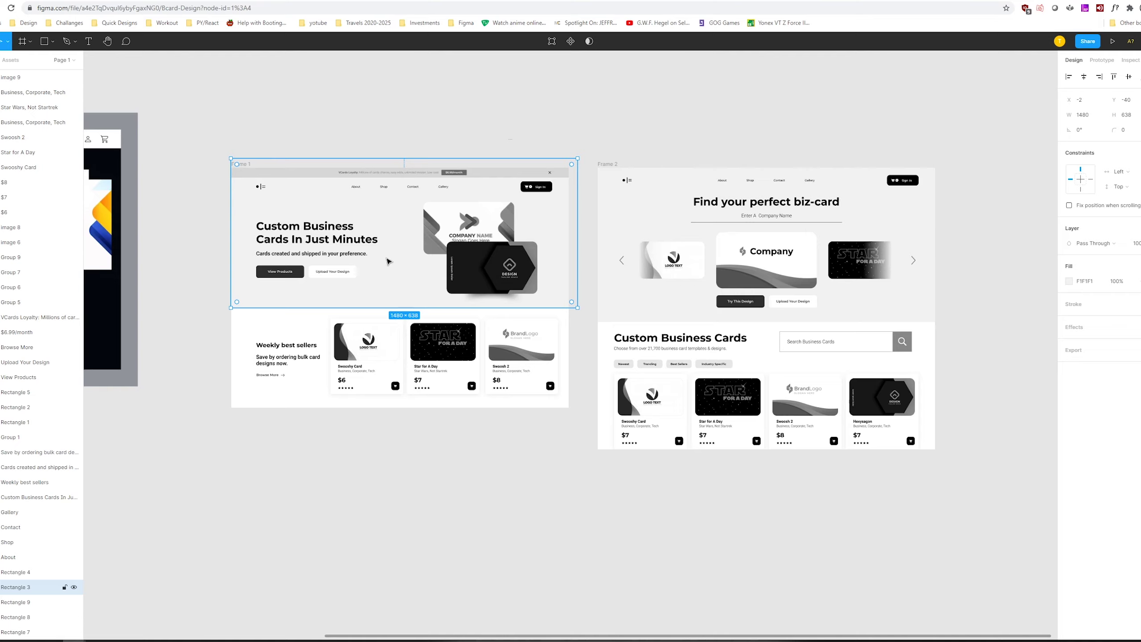
{"action": "left_click", "coordinate": [379, 339]}
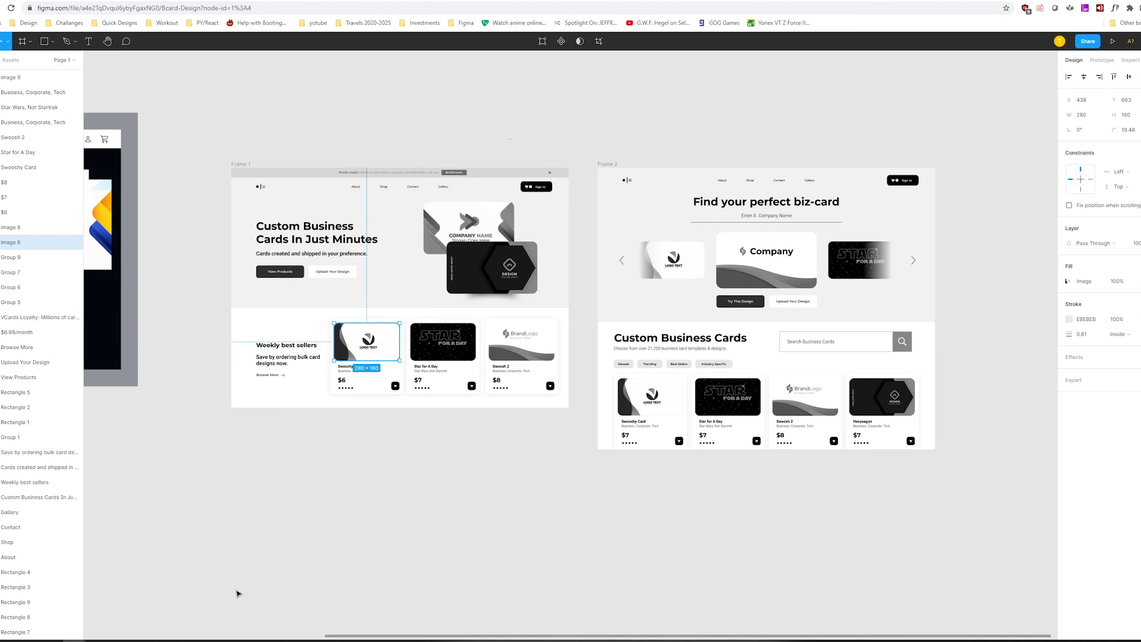
{"action": "left_click", "coordinate": [410, 491]}
{"action": "left_click", "coordinate": [440, 173]}
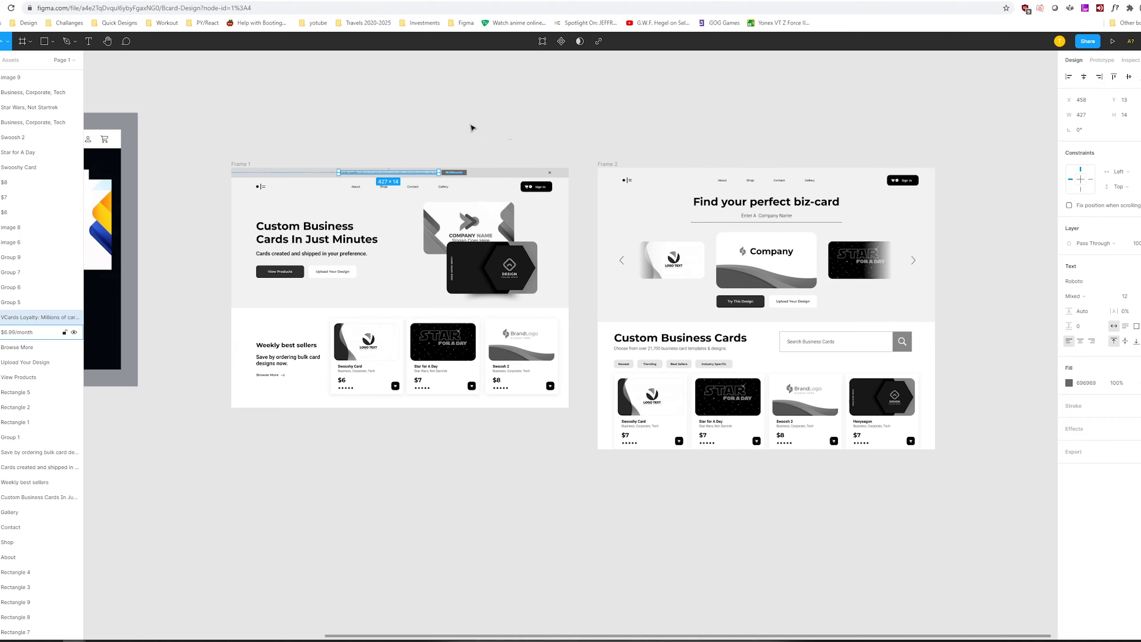
{"action": "left_click_drag", "start_coordinate": [472, 124], "coordinate": [497, 192]}
{"action": "scroll", "coordinate": [498, 192], "scroll_direction": "up", "scroll_amount": 3}
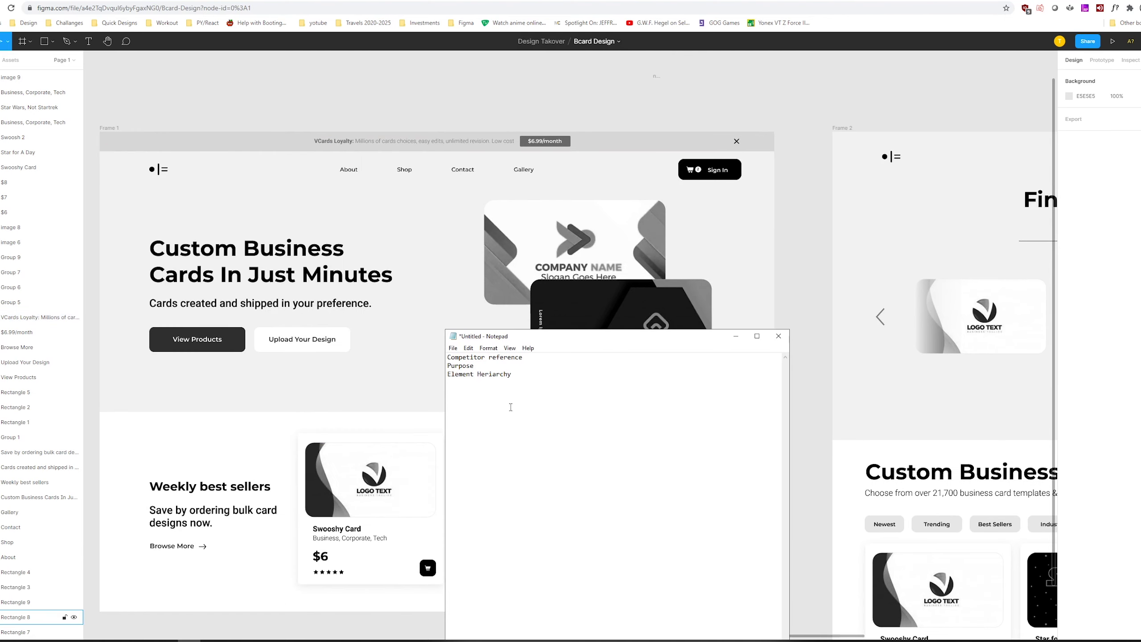
Leave the notes, zoom the Figma canvas out and pan toward the reference mockup
{"action": "key", "text": "ctrl+shift+Left"}
{"action": "key", "text": "ctrl+shift+Left"}
{"action": "left_click", "coordinate": [443, 92]}
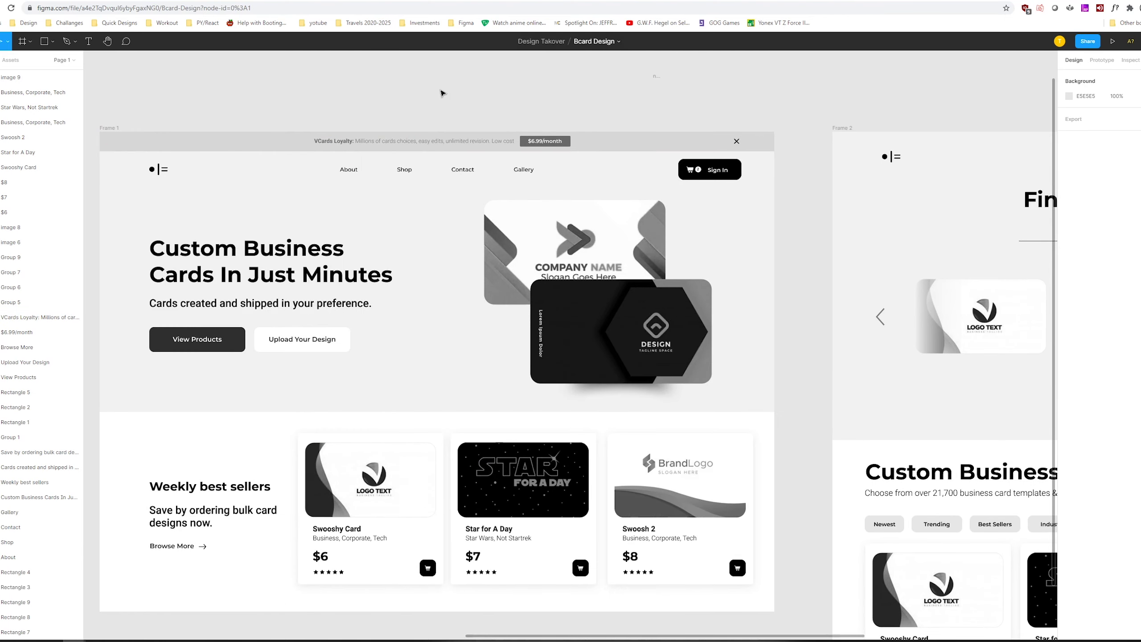
{"action": "key", "text": "minus"}
{"action": "left_click_drag", "start_coordinate": [616, 203], "coordinate": [726, 183]}
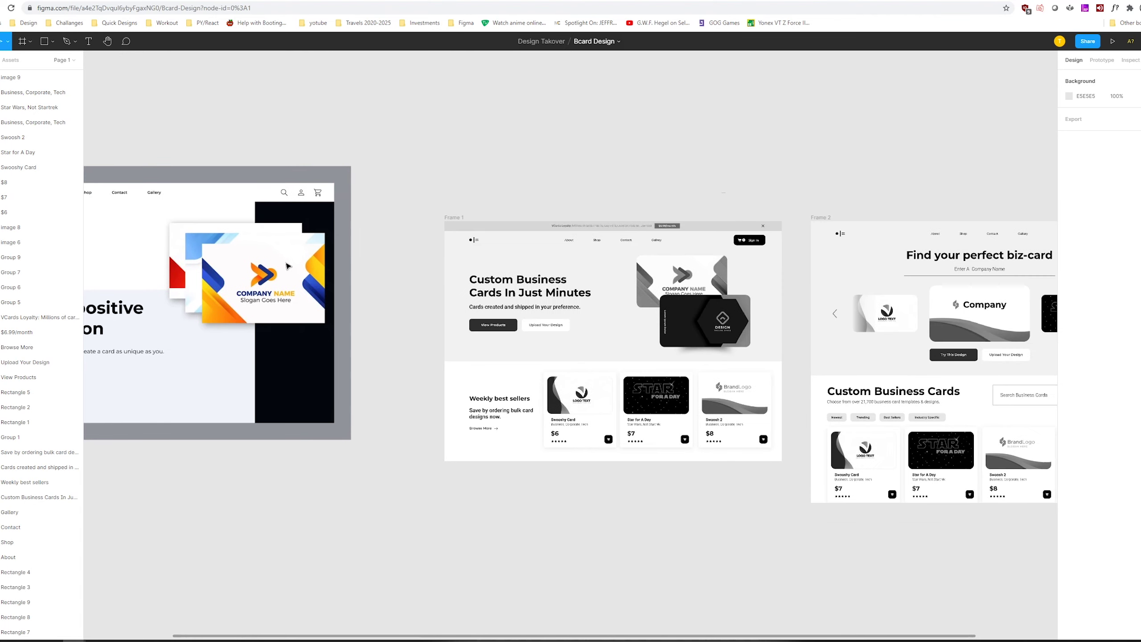
{"action": "left_click_drag", "start_coordinate": [518, 171], "coordinate": [544, 169]}
{"action": "scroll", "coordinate": [543, 169], "scroll_direction": "left", "scroll_amount": 3}
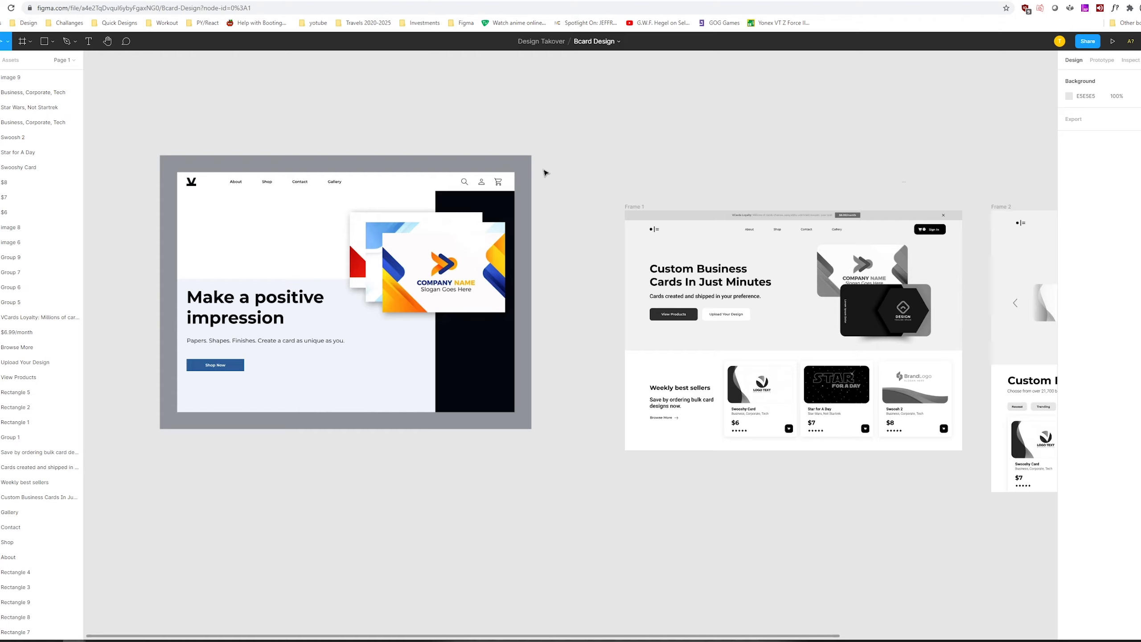
Select and inspect the reference mockup image frame
{"action": "left_click", "coordinate": [239, 368]}
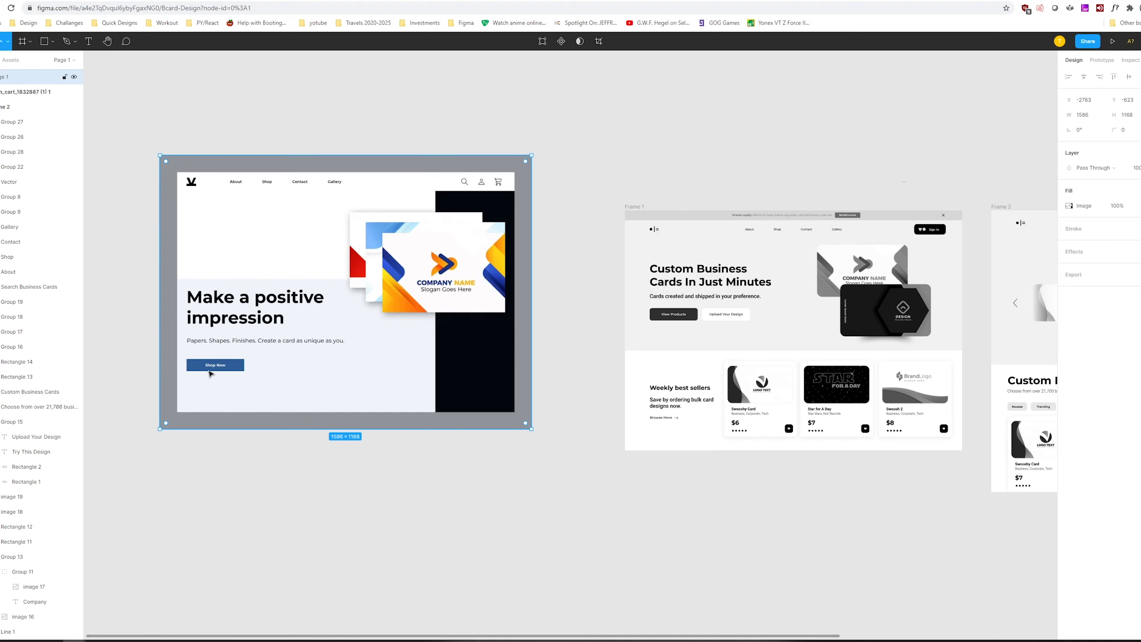
{"action": "left_click", "coordinate": [577, 238]}
{"action": "left_click_drag", "start_coordinate": [552, 218], "coordinate": [560, 203]}
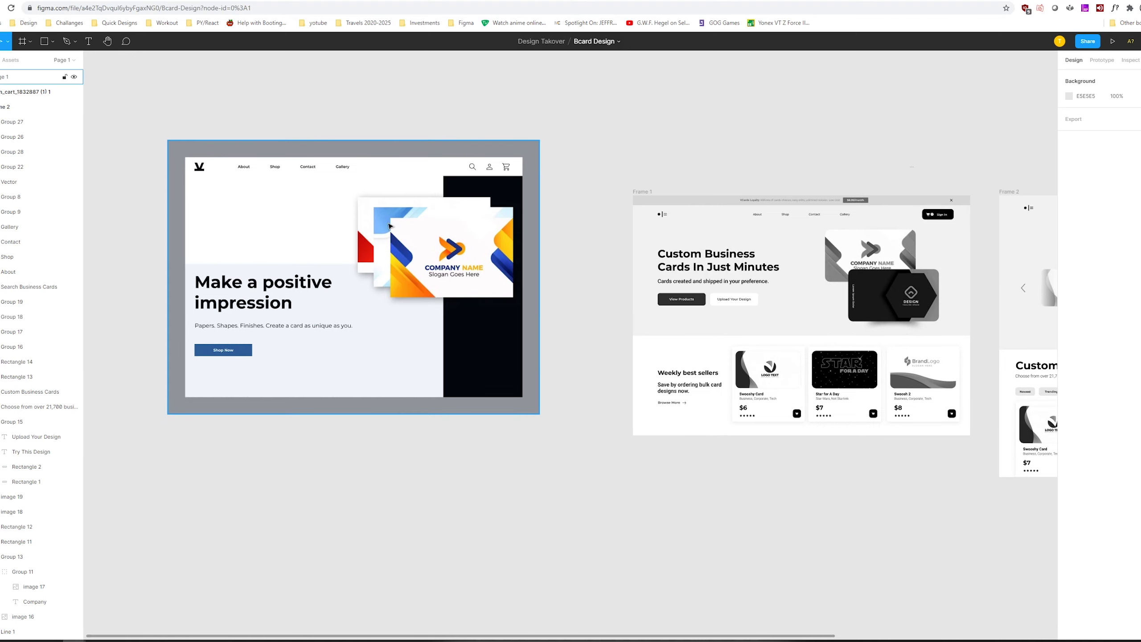
{"action": "scroll", "coordinate": [629, 202], "scroll_direction": "right", "scroll_amount": 2}
{"action": "scroll", "coordinate": [629, 202], "scroll_direction": "down", "scroll_amount": 1}
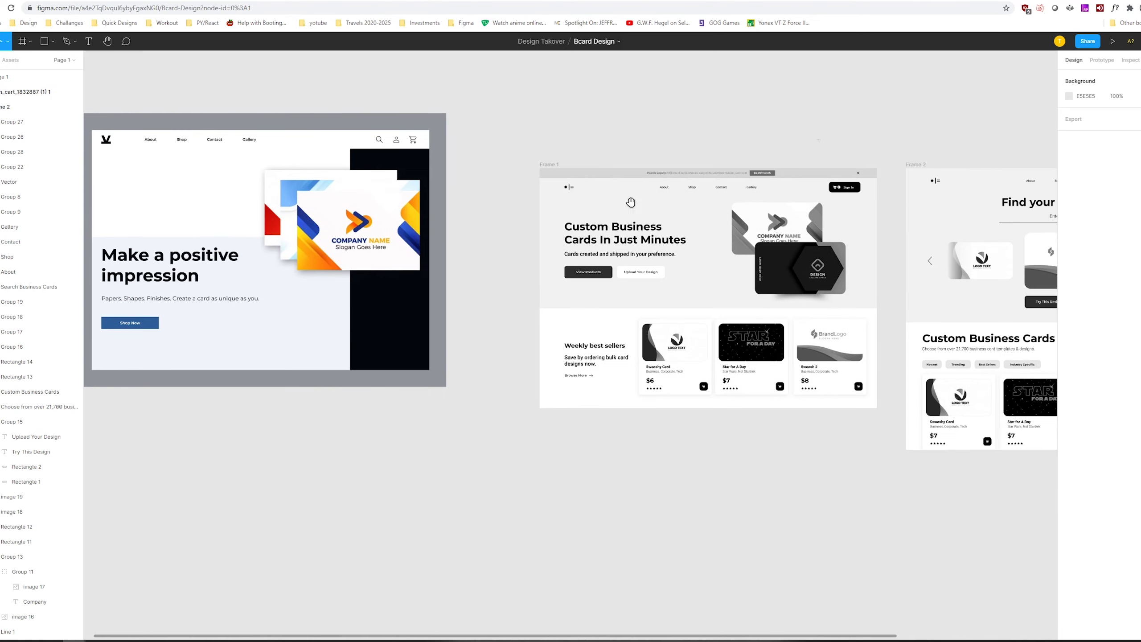
Check the 'Custom Business Cards In Just Minutes' heading, then centre both frames in view
{"action": "left_click", "coordinate": [626, 236]}
{"action": "left_click", "coordinate": [602, 135]}
{"action": "left_click_drag", "start_coordinate": [633, 121], "coordinate": [447, 118]}
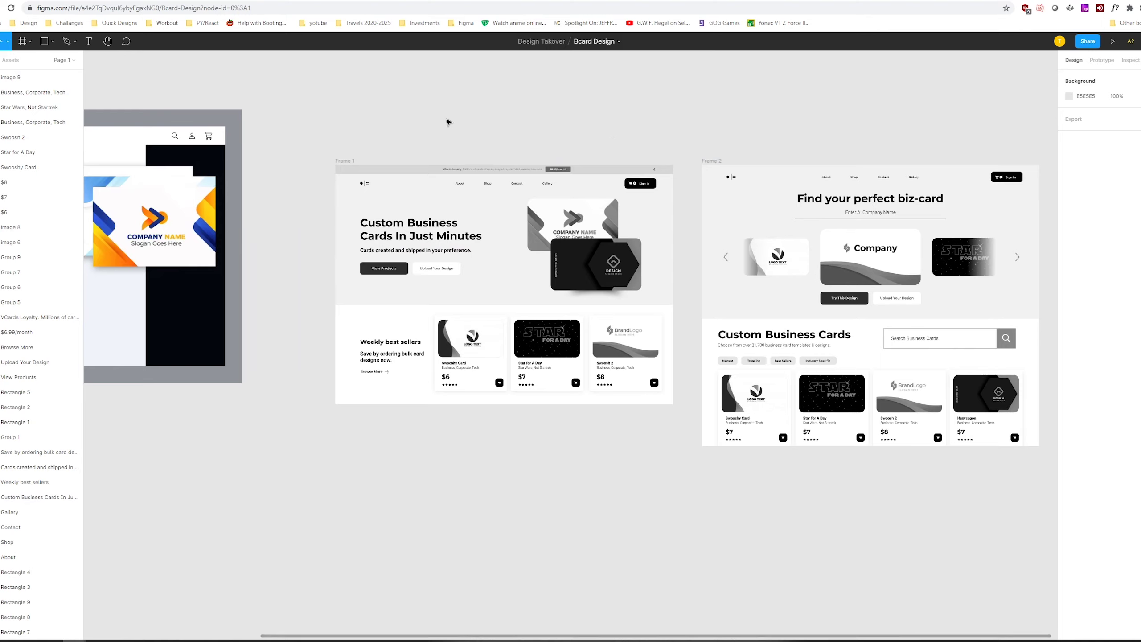
{"action": "left_click_drag", "start_coordinate": [426, 124], "coordinate": [328, 125]}
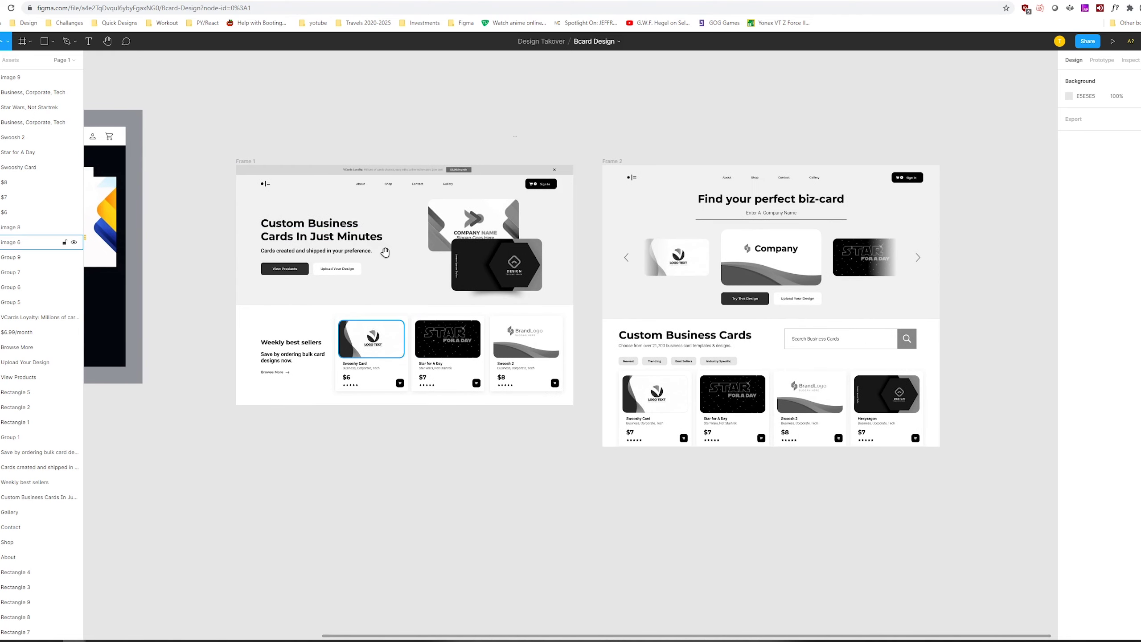
{"action": "left_click_drag", "start_coordinate": [385, 251], "coordinate": [419, 239]}
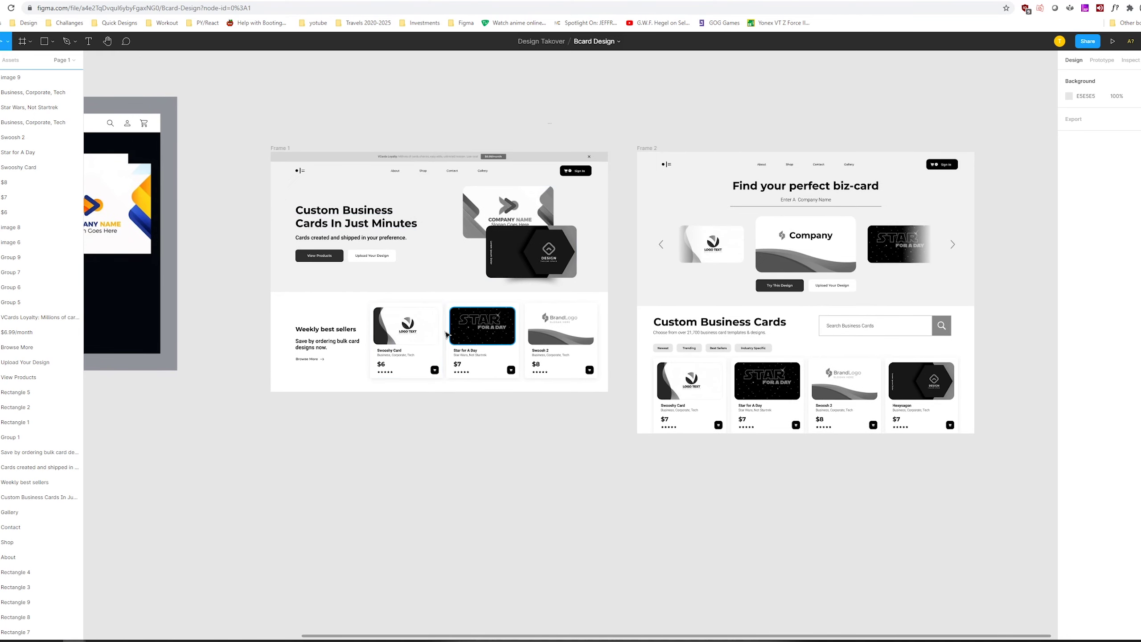
Compare Frame 1's Swooshy Card against the reference mockup image
{"action": "left_click", "coordinate": [422, 335]}
{"action": "key", "text": "Escape"}
{"action": "scroll", "coordinate": [394, 297], "scroll_direction": "left", "scroll_amount": 8}
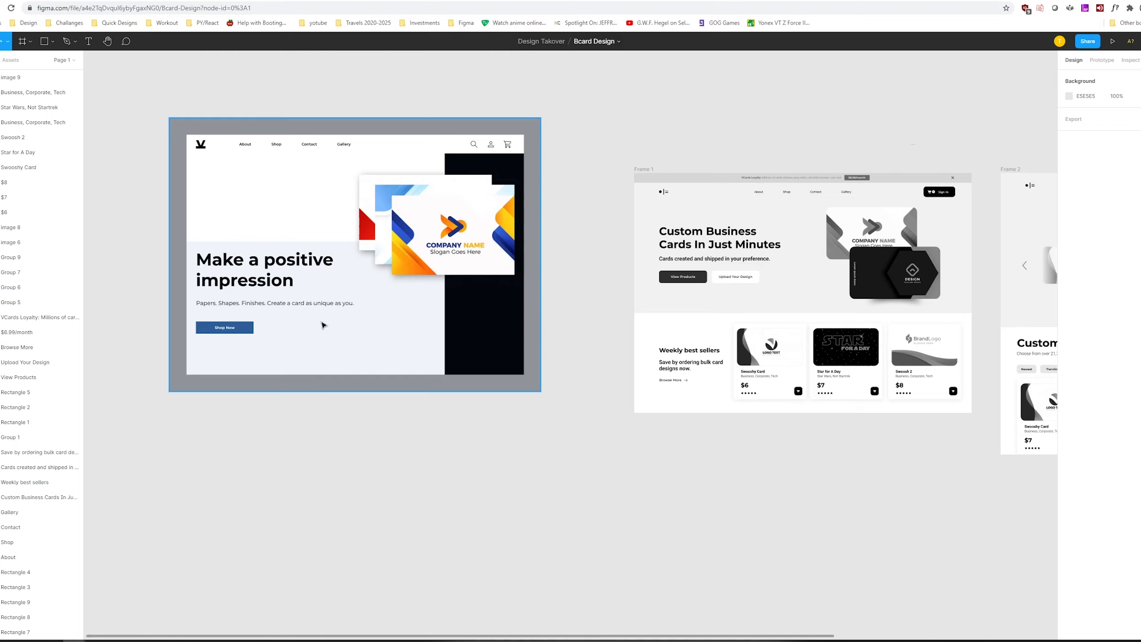
{"action": "left_click", "coordinate": [241, 332]}
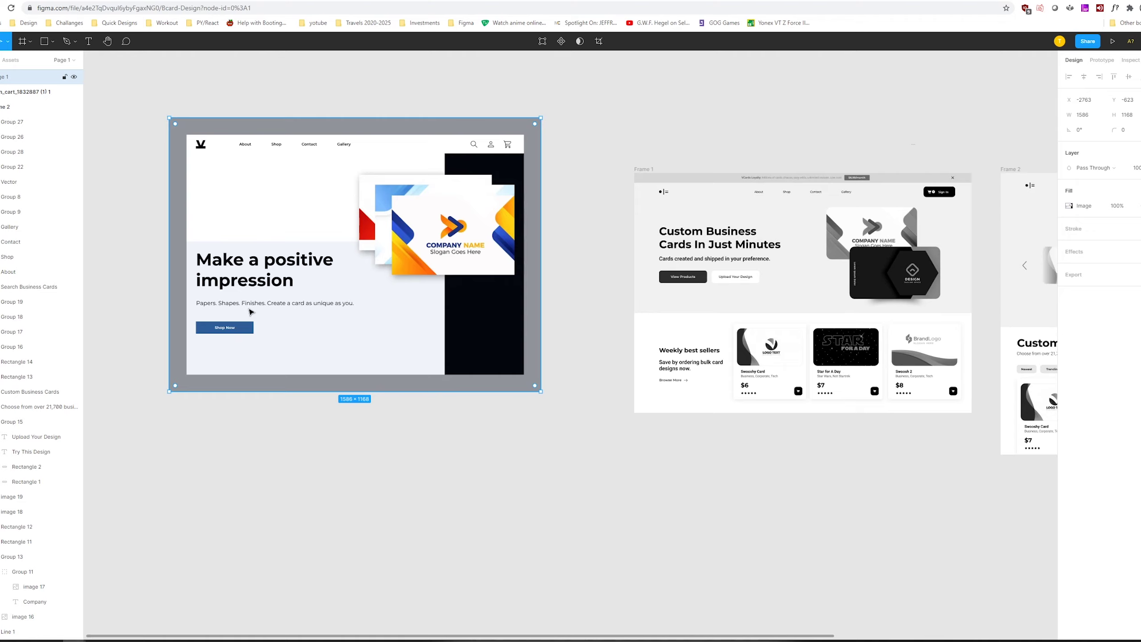
{"action": "left_click", "coordinate": [508, 485]}
{"action": "scroll", "coordinate": [507, 484], "scroll_direction": "right", "scroll_amount": 5}
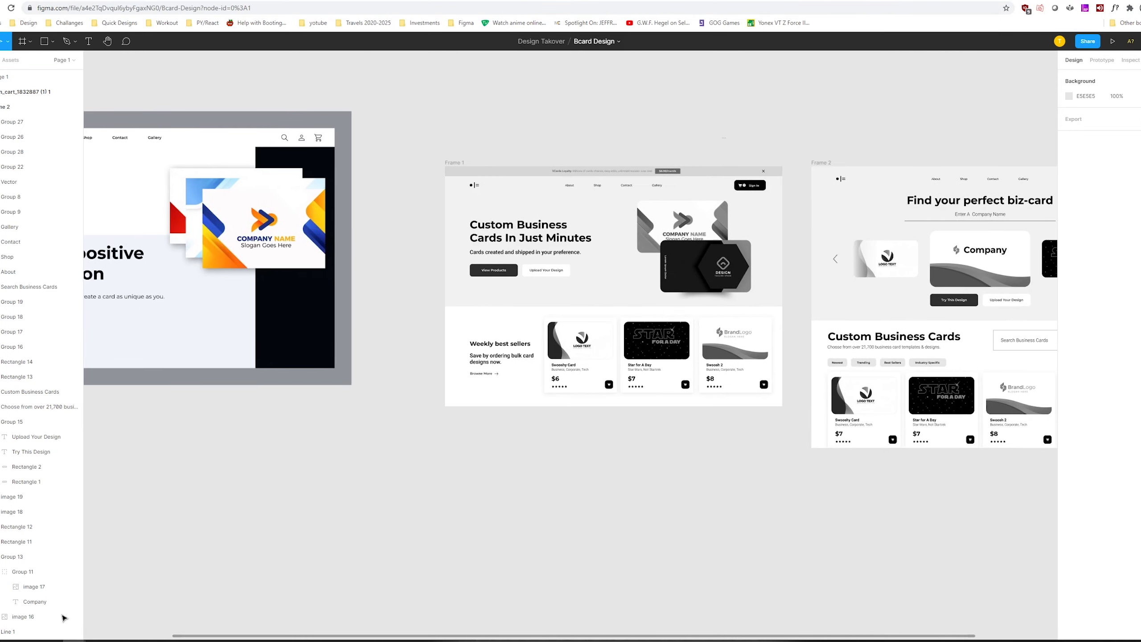
Bring Chrome forward on GraphicRiver's Business Card Templates page showing sale listings and Weekly bestsellers
{"action": "mouse_move", "coordinate": [74, 640]}
{"action": "left_click", "coordinate": [41, 612]}
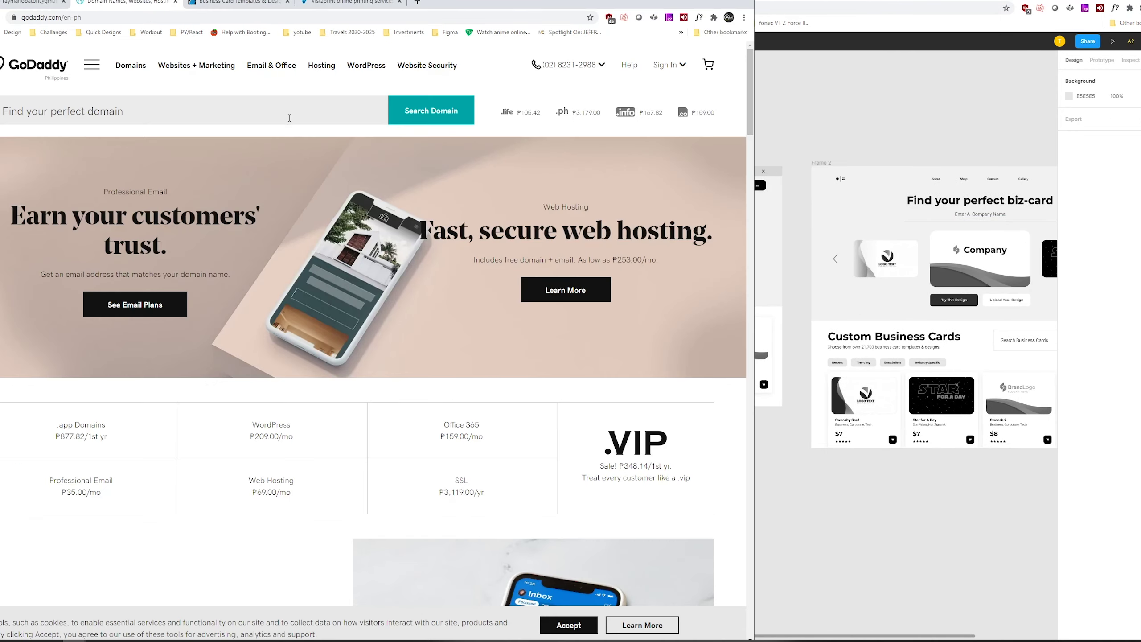
{"action": "left_click", "coordinate": [239, 2]}
{"action": "scroll", "coordinate": [370, 430], "scroll_direction": "down", "scroll_amount": 8}
{"action": "scroll", "coordinate": [369, 431], "scroll_direction": "up", "scroll_amount": 10}
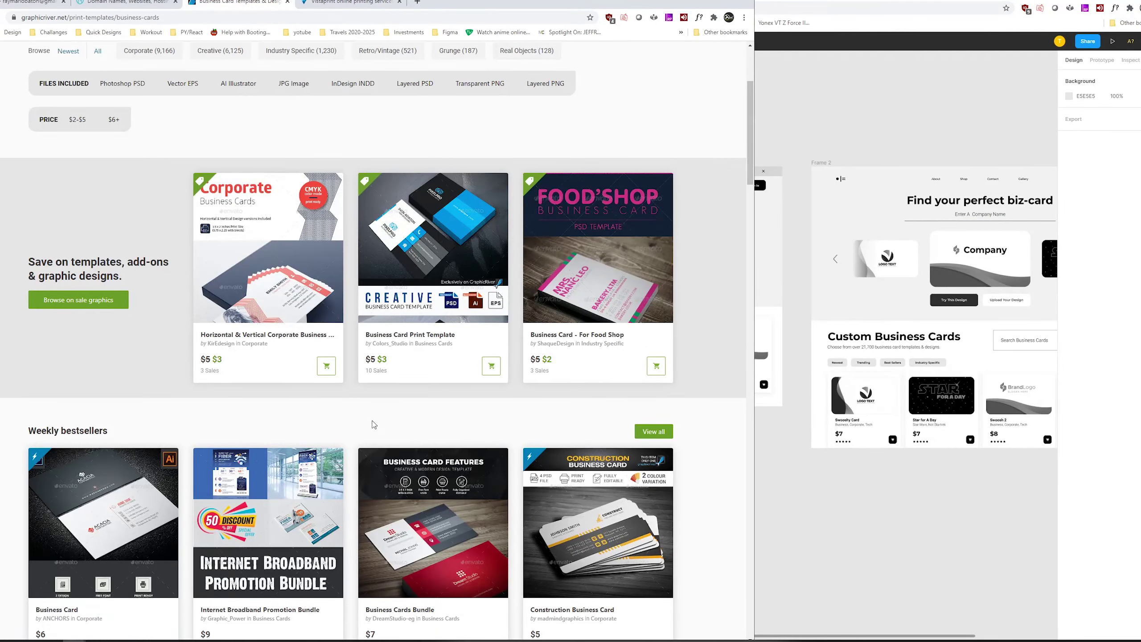